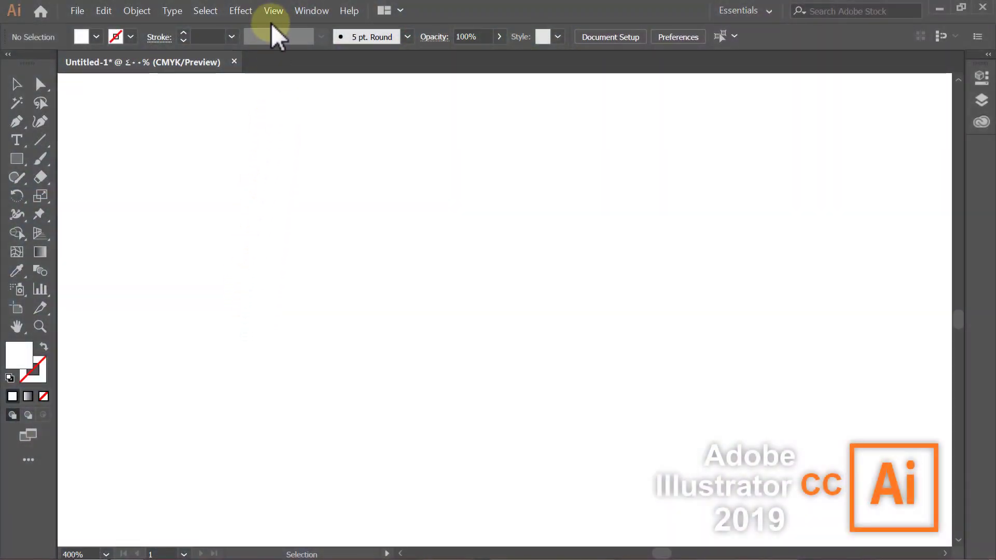
- Turn on Smart Guides and set new shapes to no fill with a black stroke
left_click(272, 11)
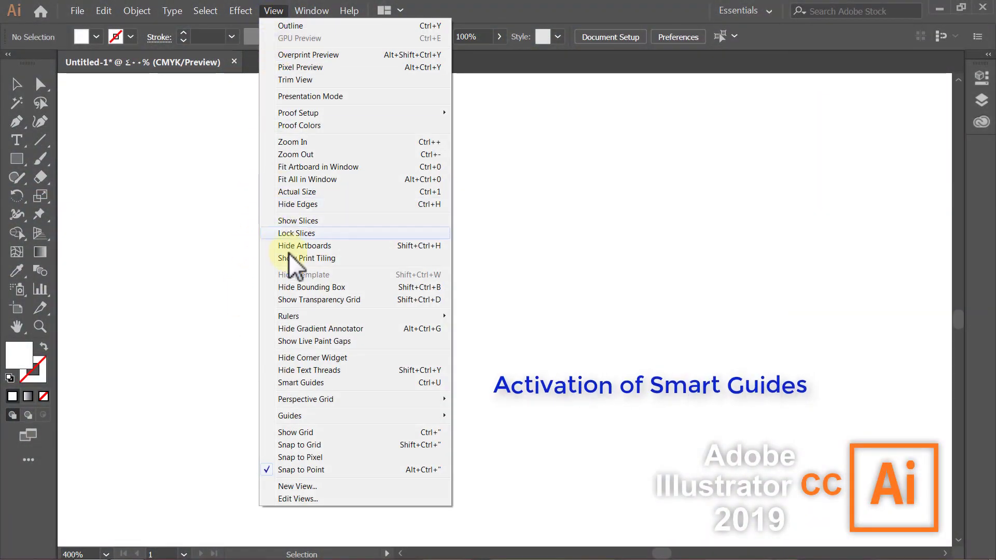
left_click(351, 385)
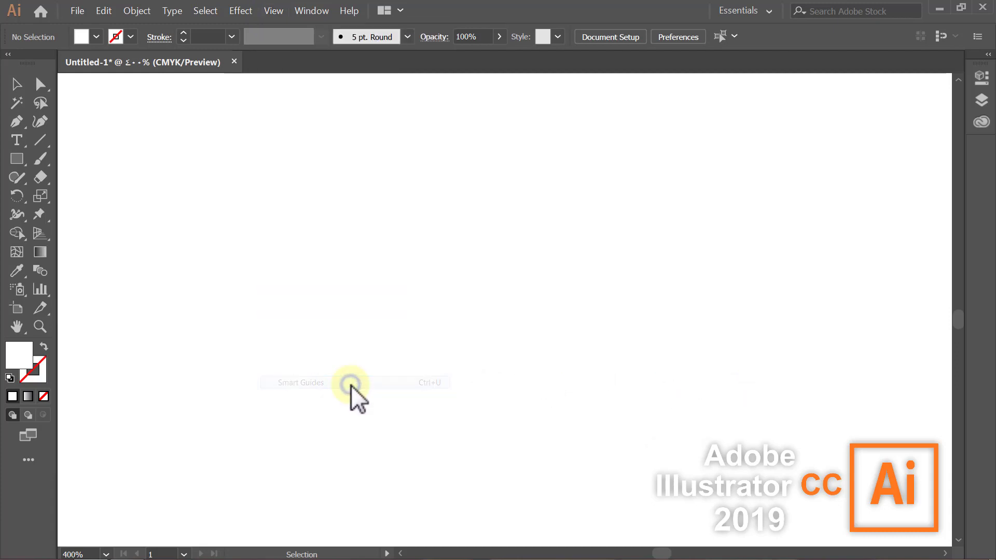
left_click(45, 396)
left_click(44, 378)
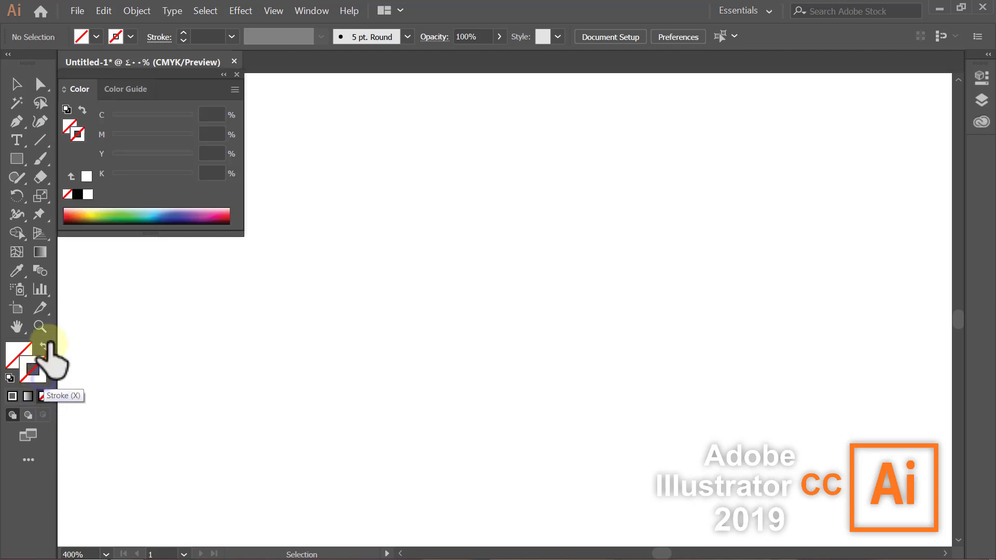
left_click(77, 194)
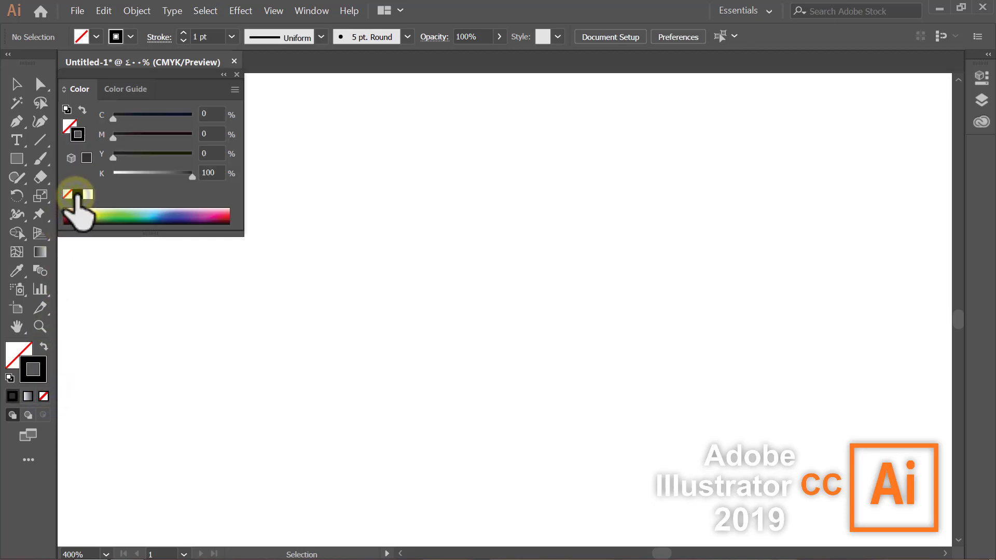
left_click(237, 74)
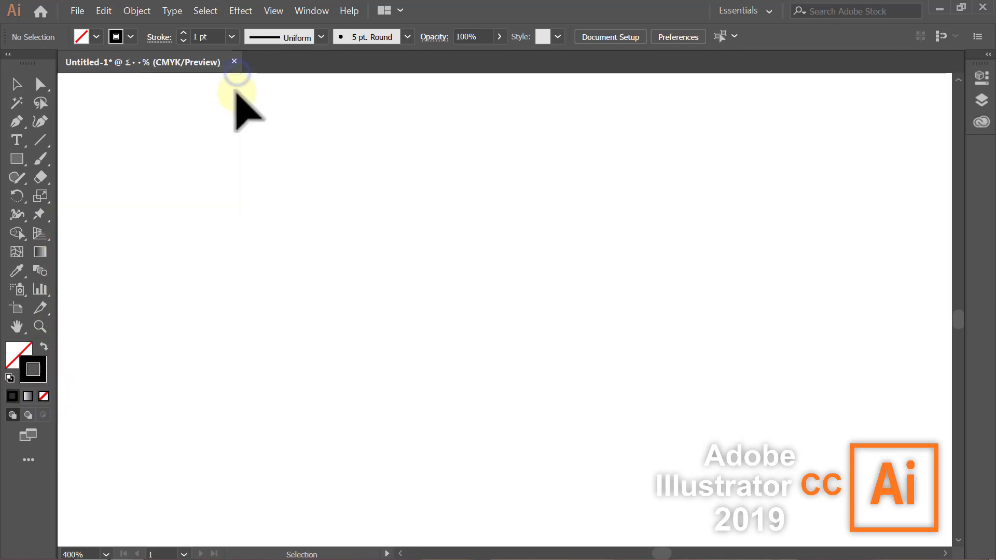
- Draw a 6-sided polygon with 100 px radius at the artboard centre, then deselect it
left_click(16, 157)
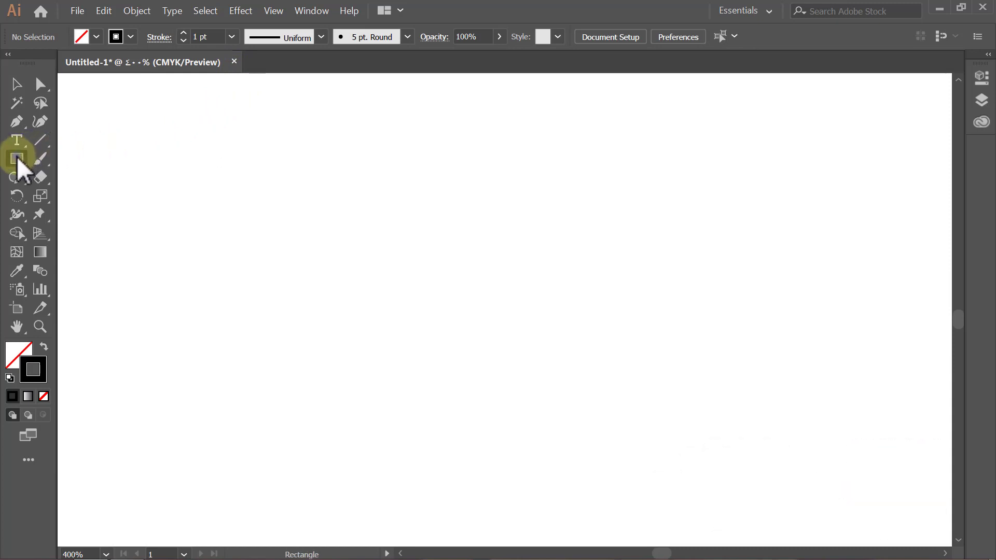
left_click(83, 215)
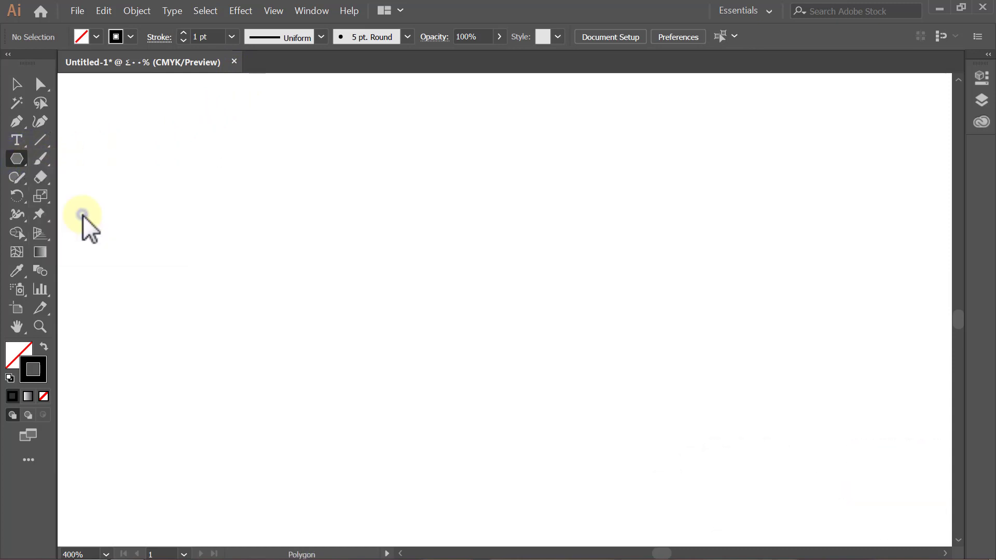
left_click(513, 310)
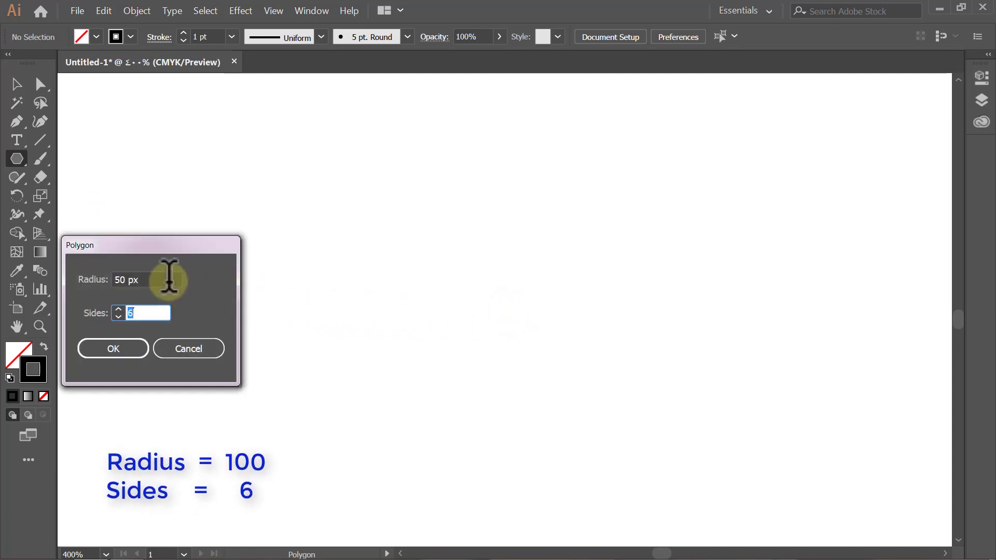
left_click_drag(169, 279, 122, 279)
type("100")
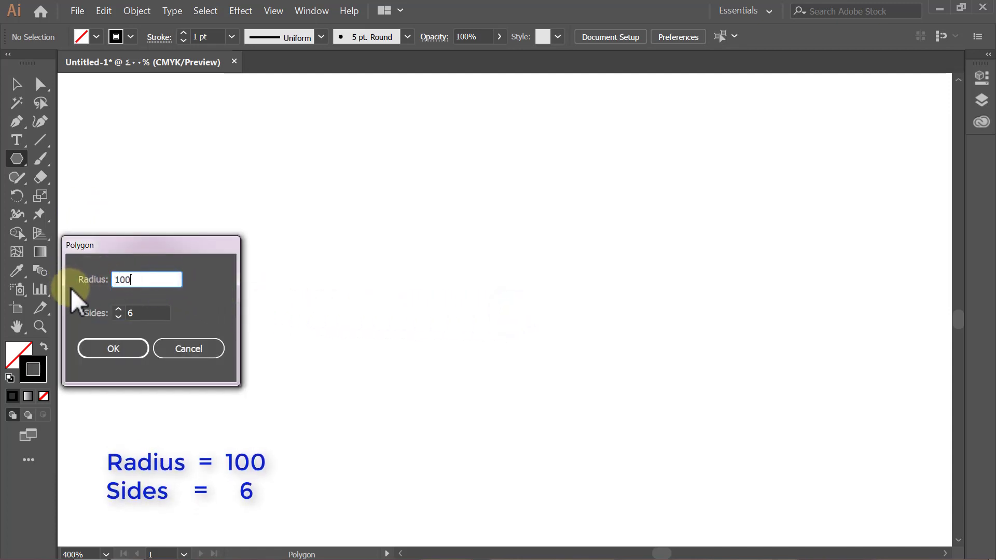
left_click(98, 349)
key("v")
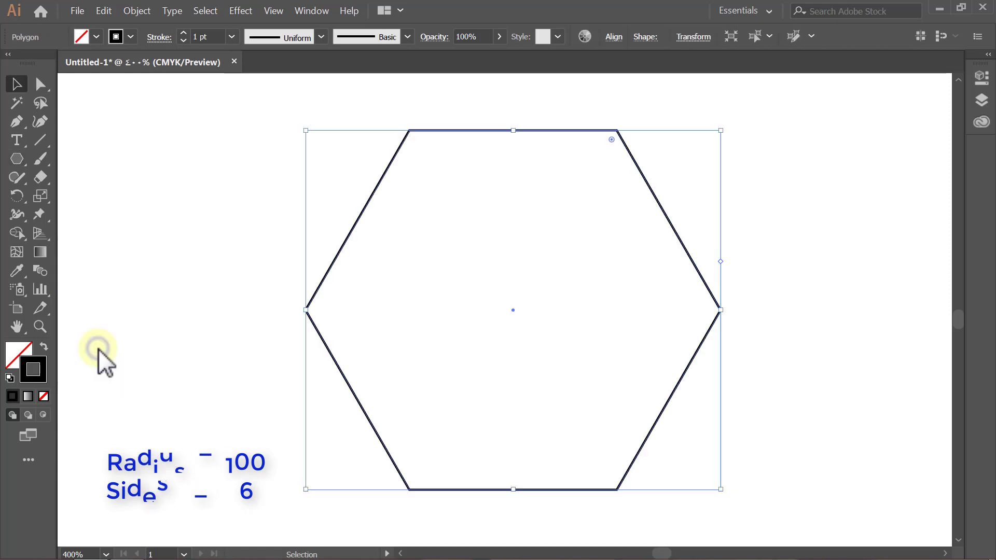
left_click(98, 349)
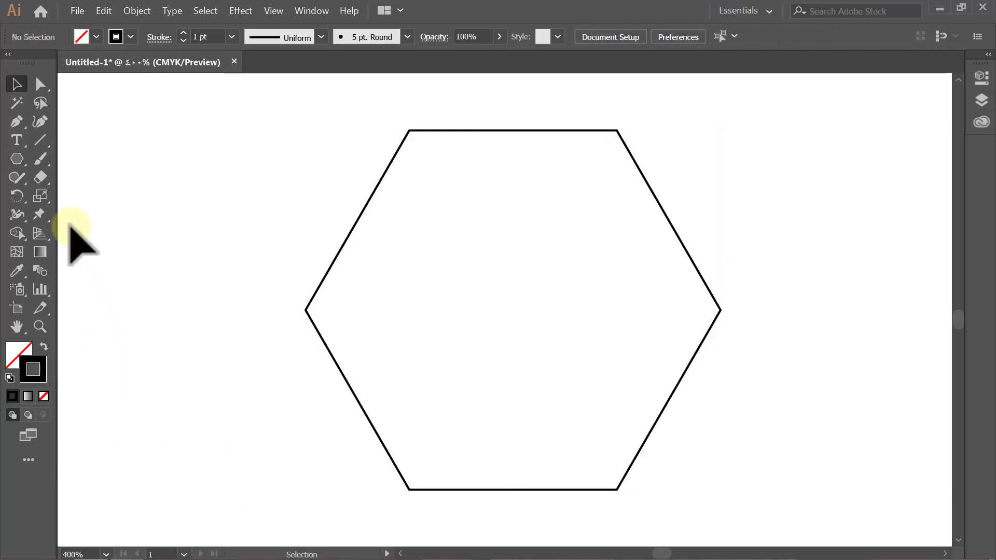
- Draw a 6-sided, 47.5 px radius hexagon at the same centre, then deselect it
left_click(19, 159)
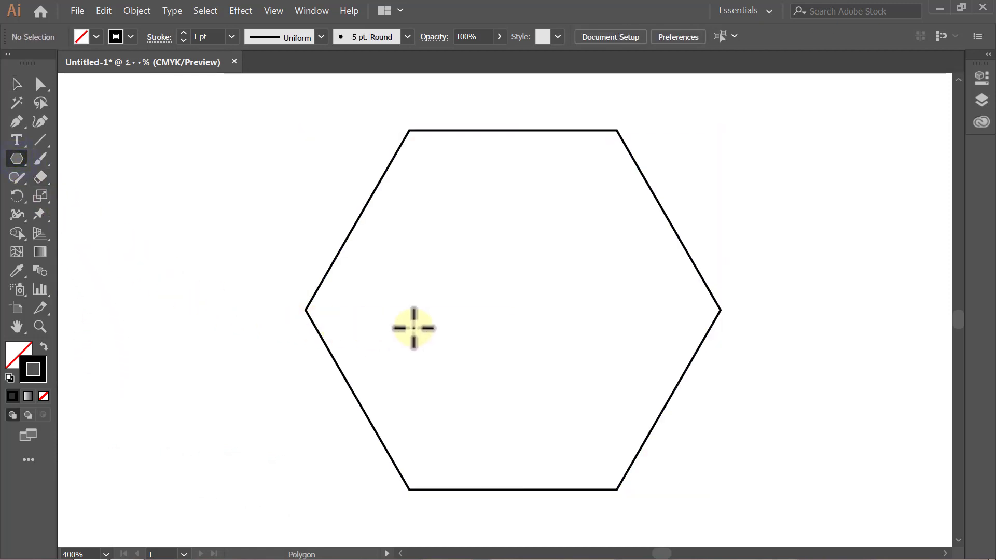
left_click(511, 309)
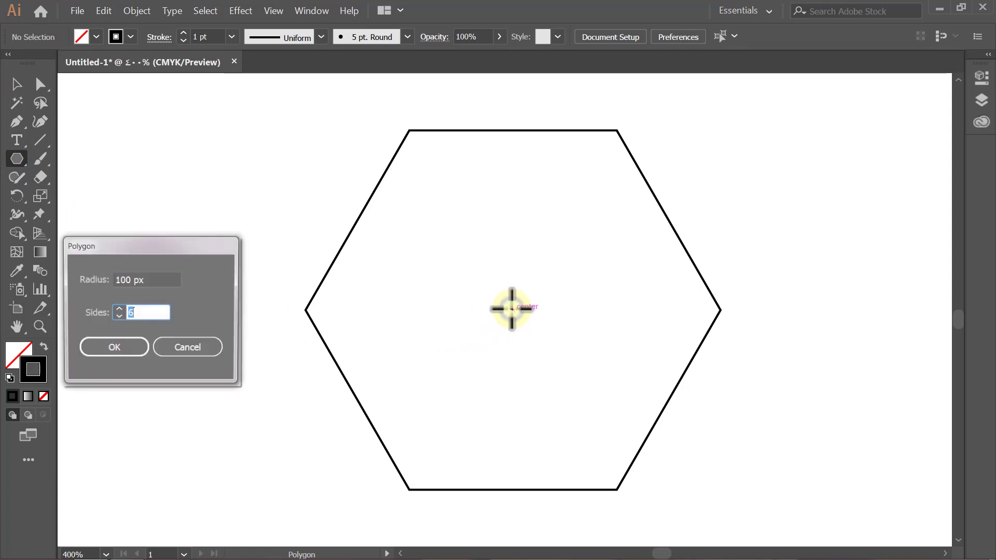
left_click_drag(166, 283, 96, 283)
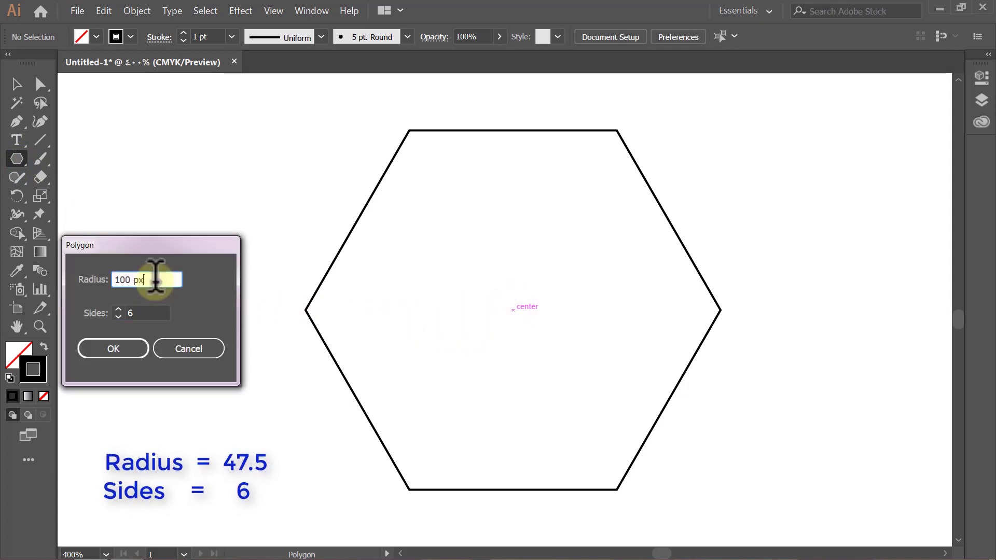
type("47.5")
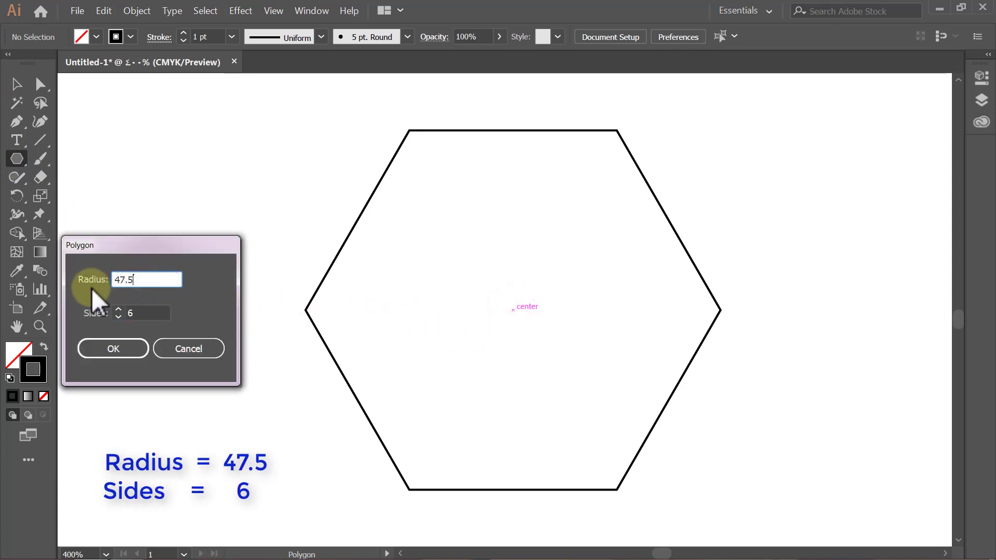
left_click(95, 348)
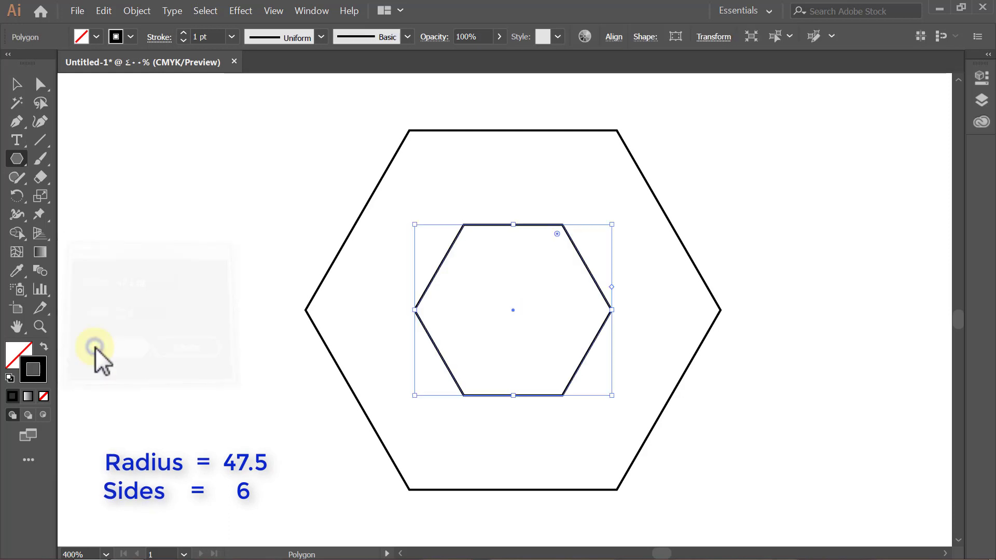
key("v")
left_click(94, 347)
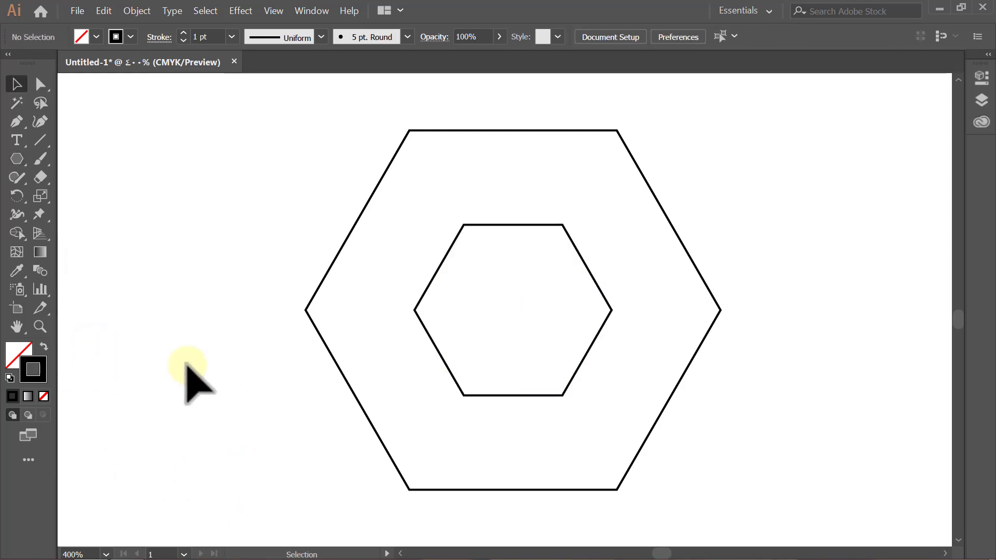
- Rotate both selected hexagons by 30° so each stands on a vertex
left_click_drag(717, 211, 529, 354)
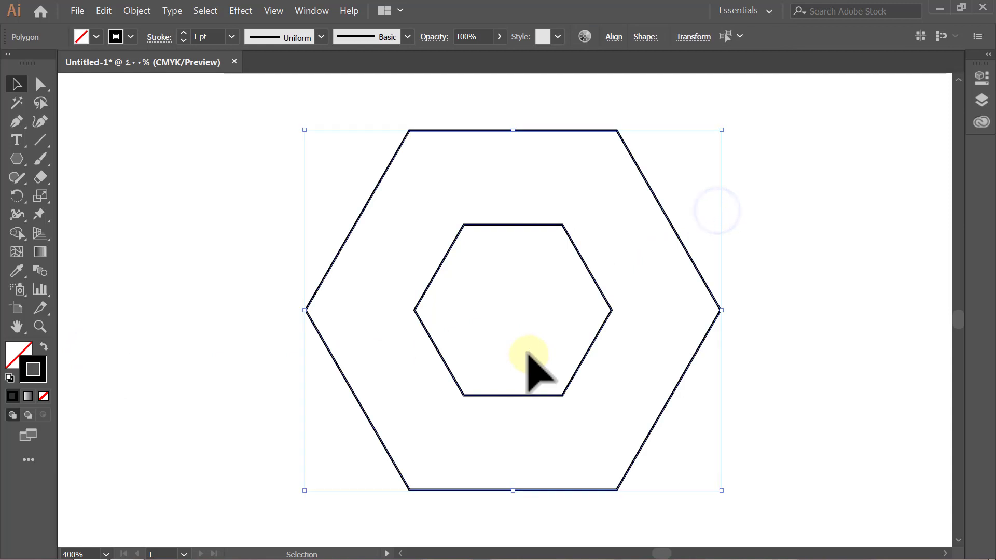
double_click(18, 196)
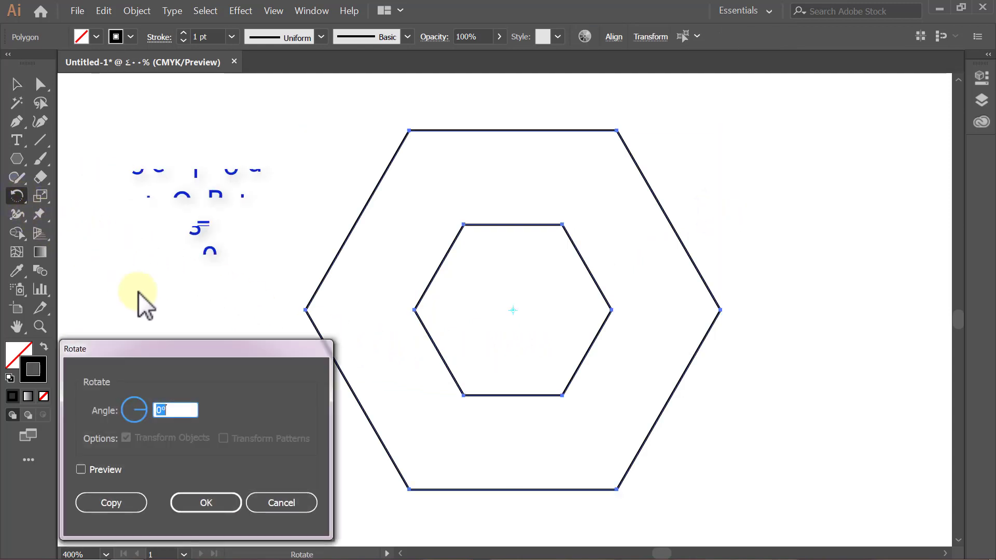
type("30")
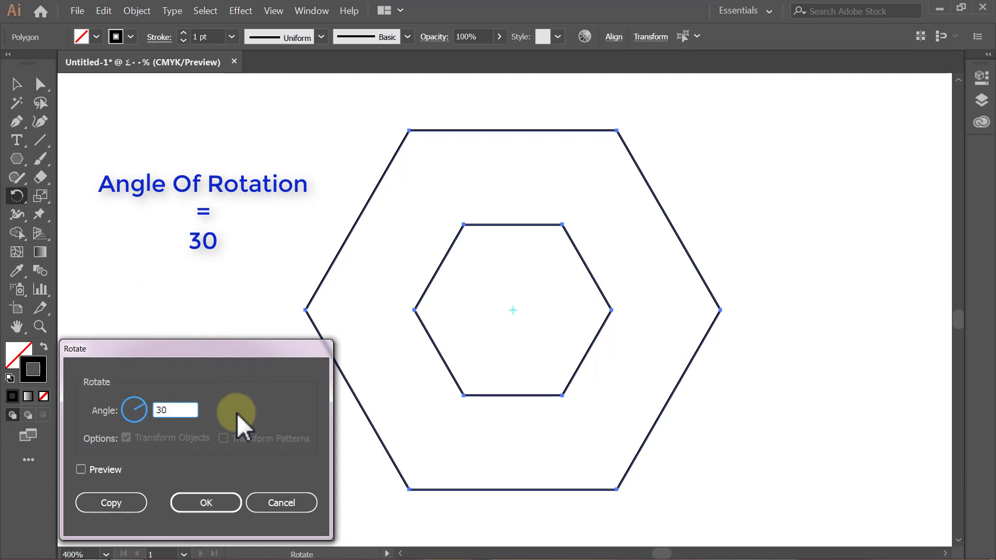
left_click(113, 468)
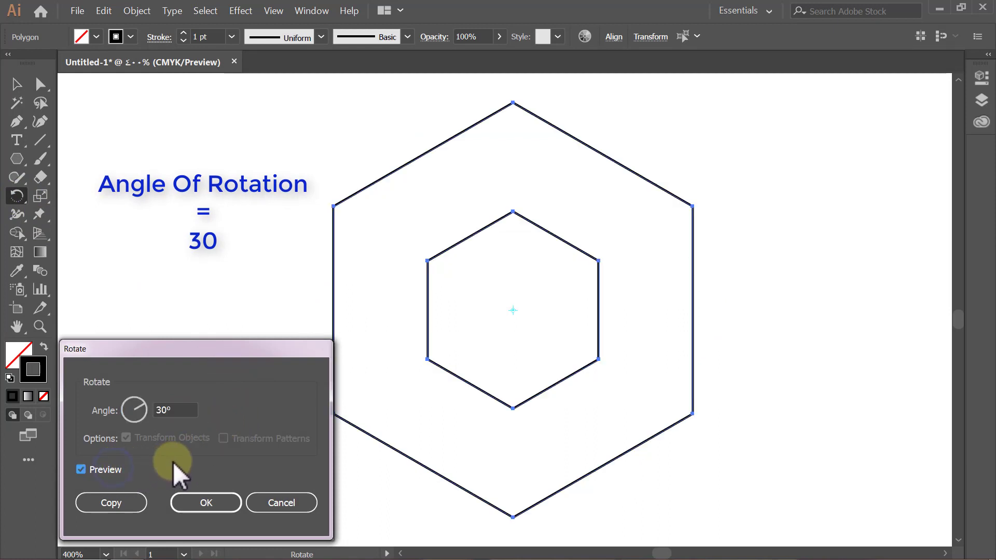
left_click(195, 500)
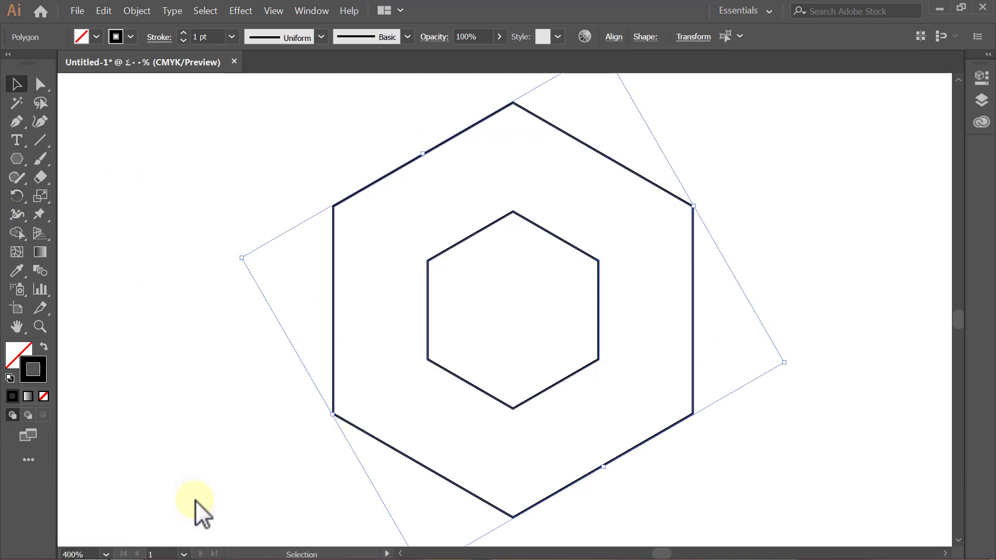
left_click(196, 500)
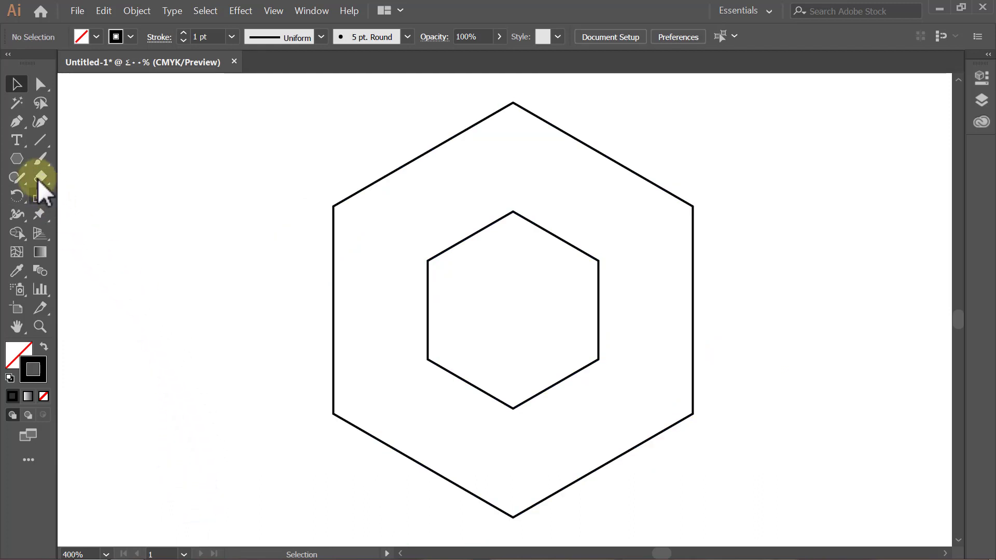
- Draw a 7 × 210 px rectangle centred on the hexagons, then deselect it
left_click_drag(20, 160, 64, 164)
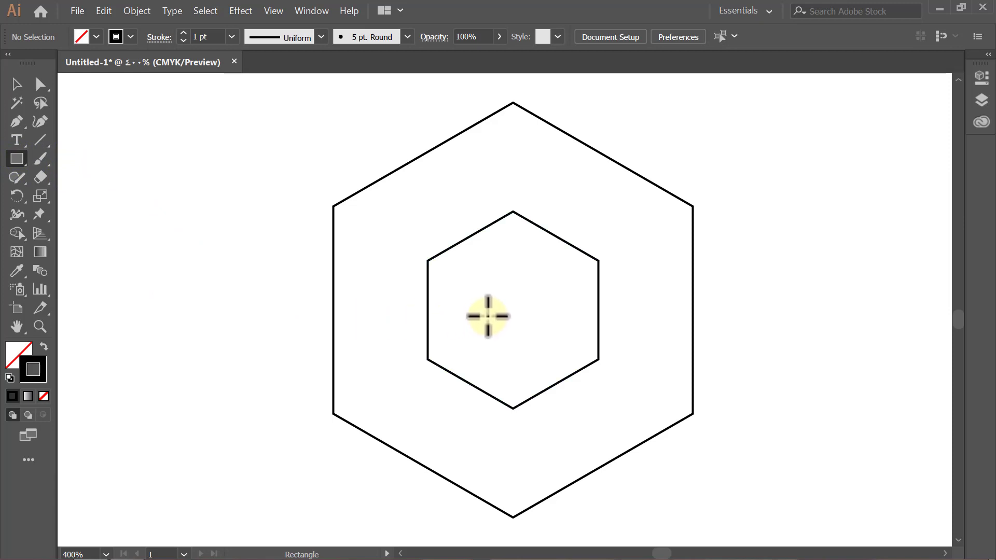
left_click(508, 310, "alt")
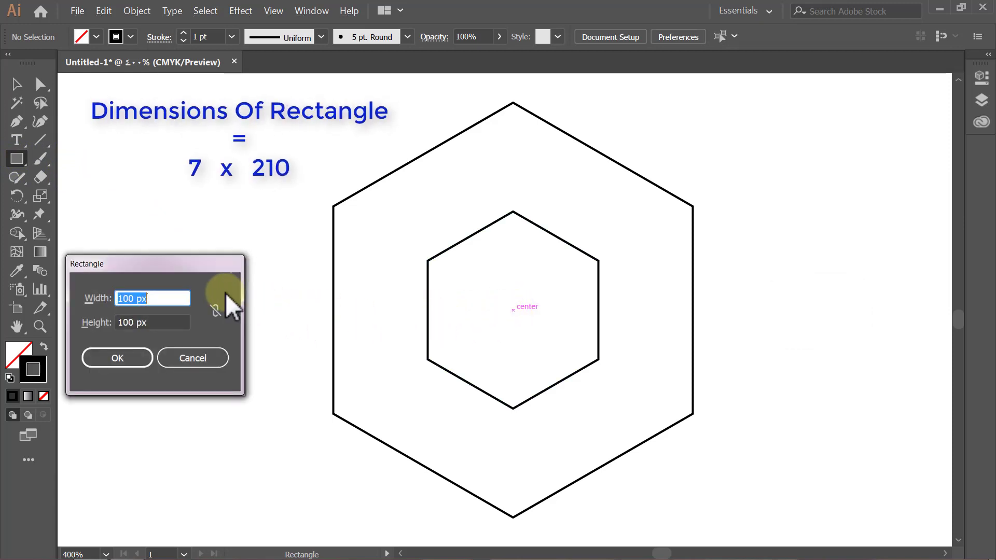
type("7")
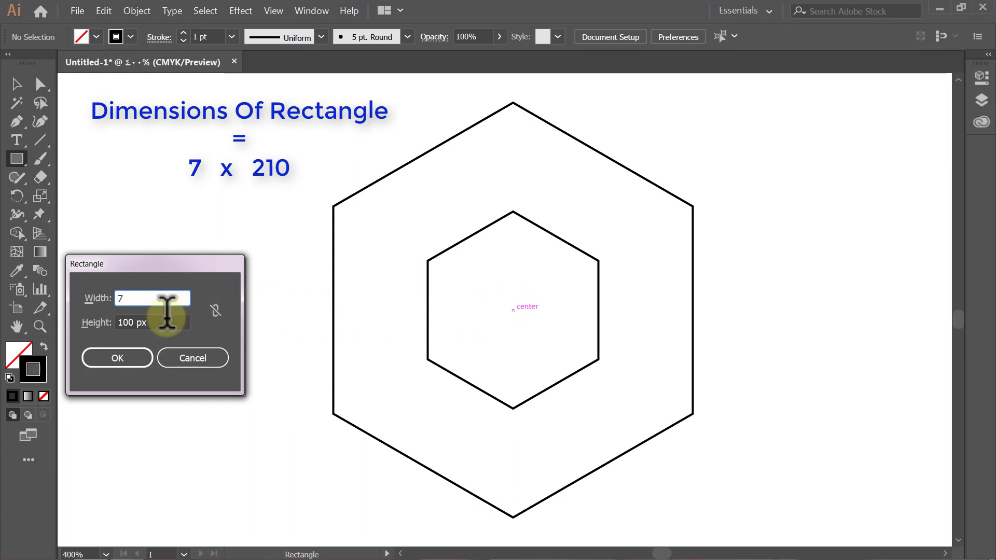
left_click_drag(165, 321, 77, 322)
key("BackSpace")
type("210")
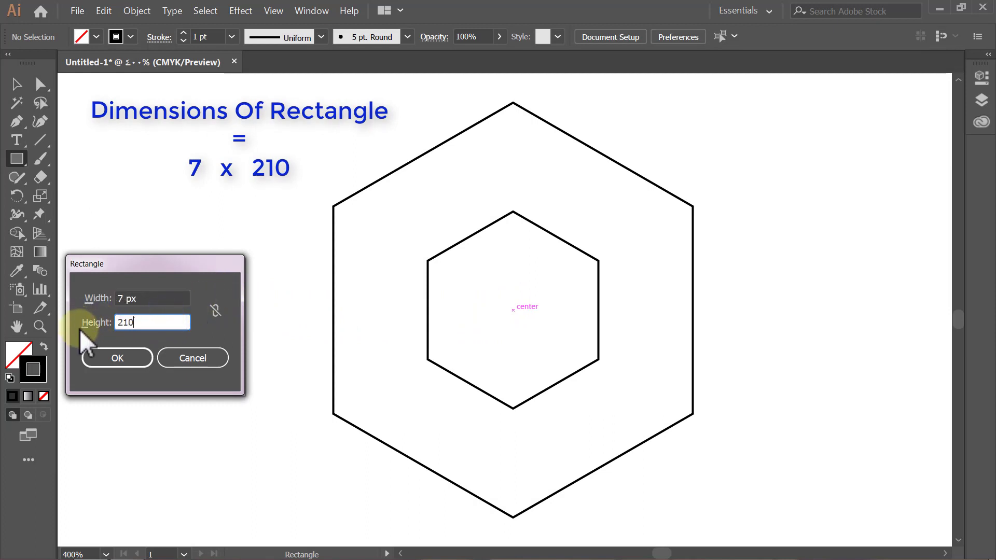
left_click(110, 357)
key("v")
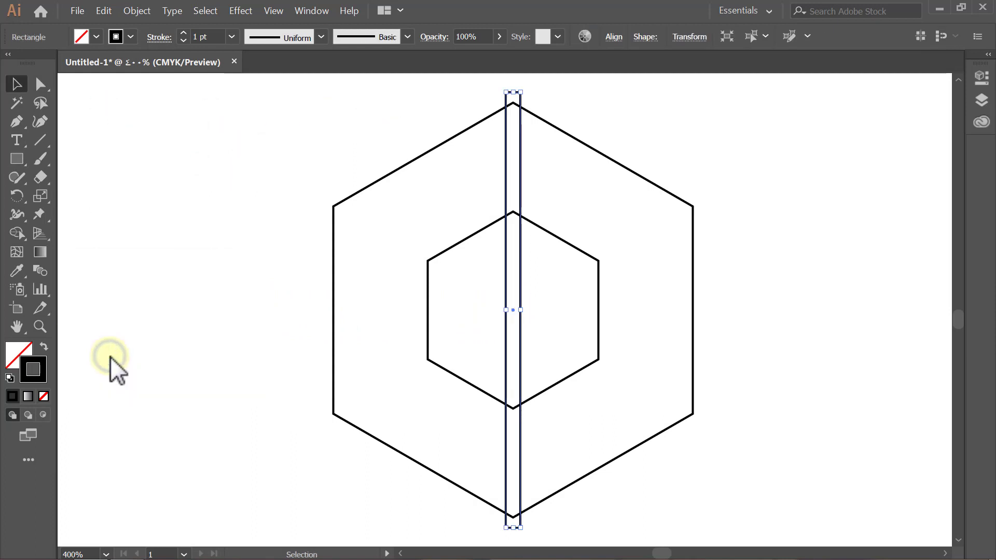
left_click(110, 356)
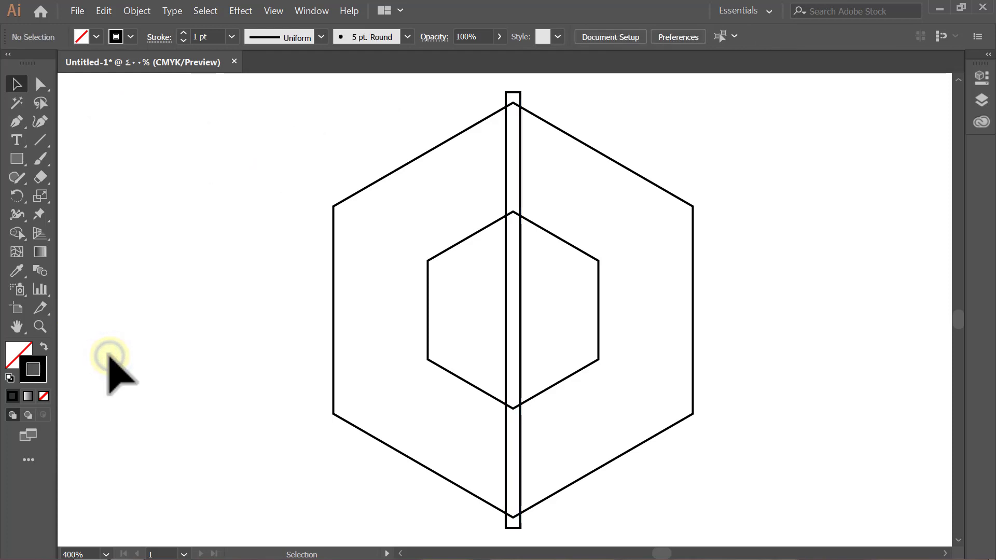
- Add a centre-to-corner line in the inner hexagon and shorten the rectangle to its top vertex
left_click(41, 140)
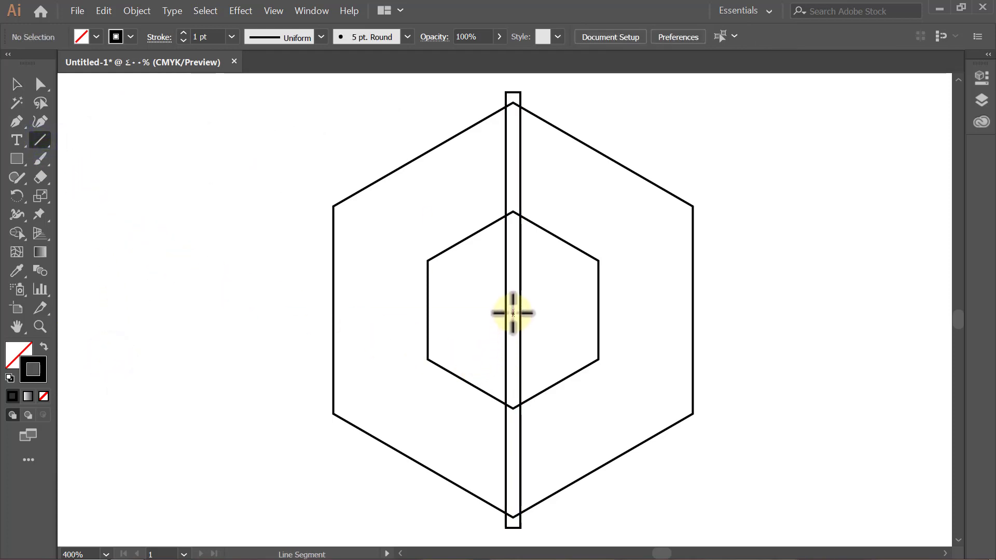
left_click_drag(513, 311, 600, 260)
key("v")
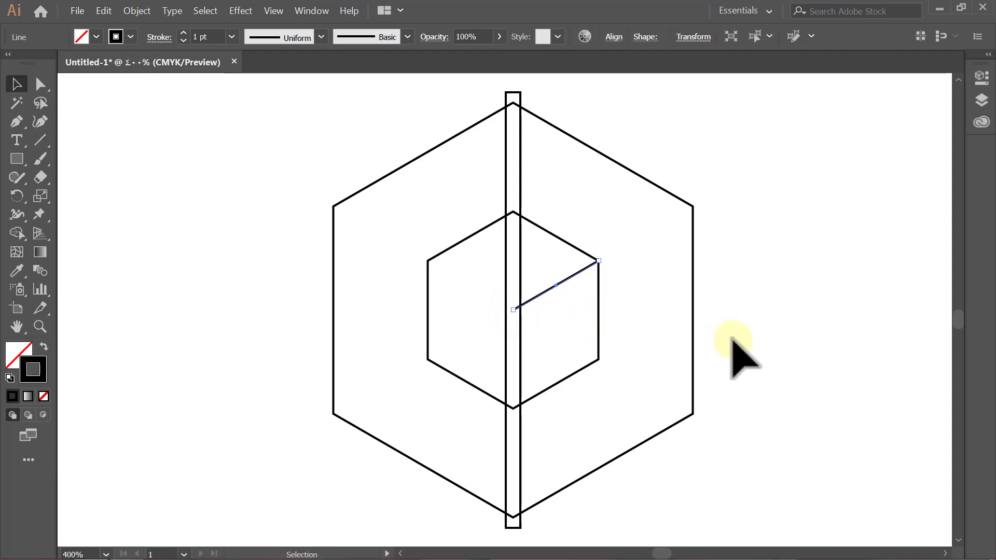
left_click(732, 339)
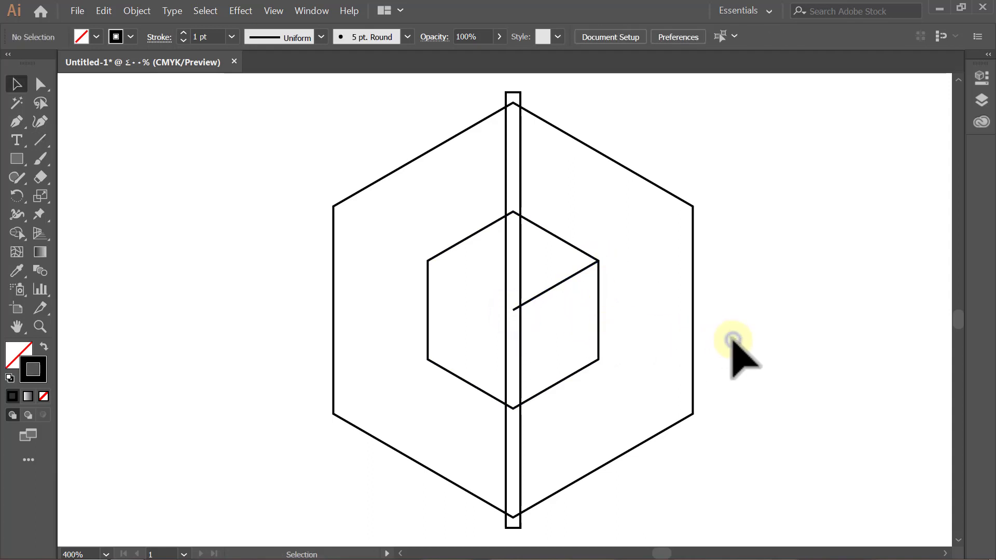
left_click(518, 458)
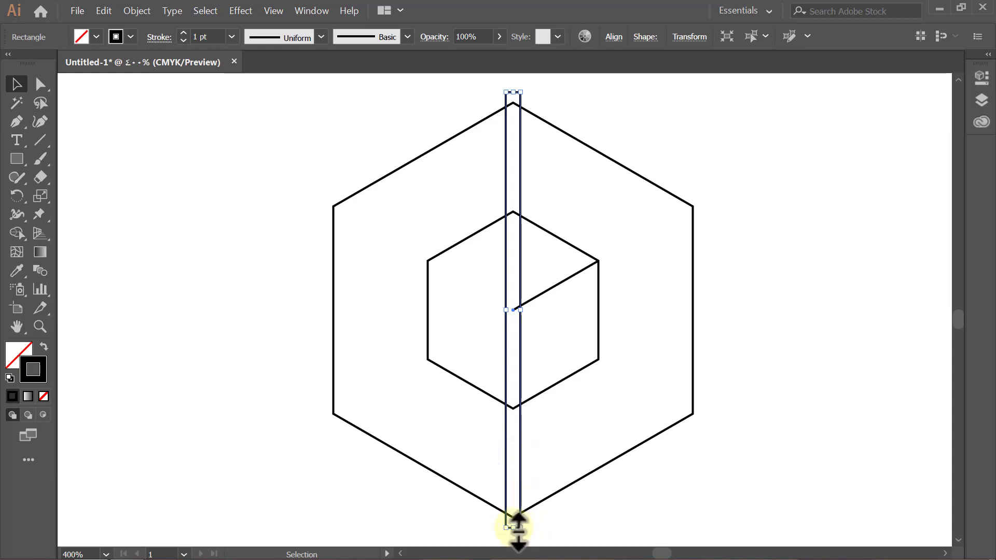
left_click_drag(513, 527, 516, 267)
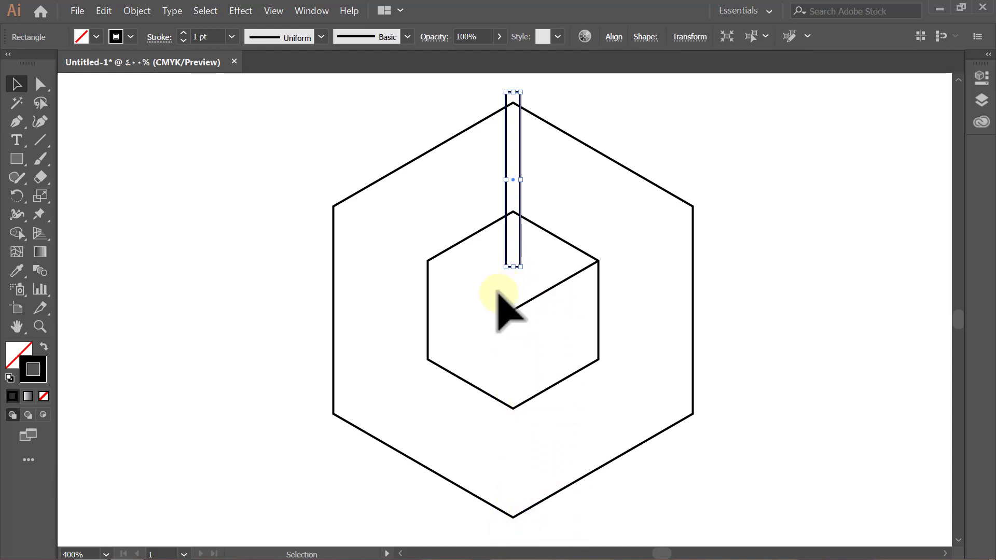
- Make two 120° rotated copies of the rectangle around the hexagon centre, giving three bars
left_click(18, 200)
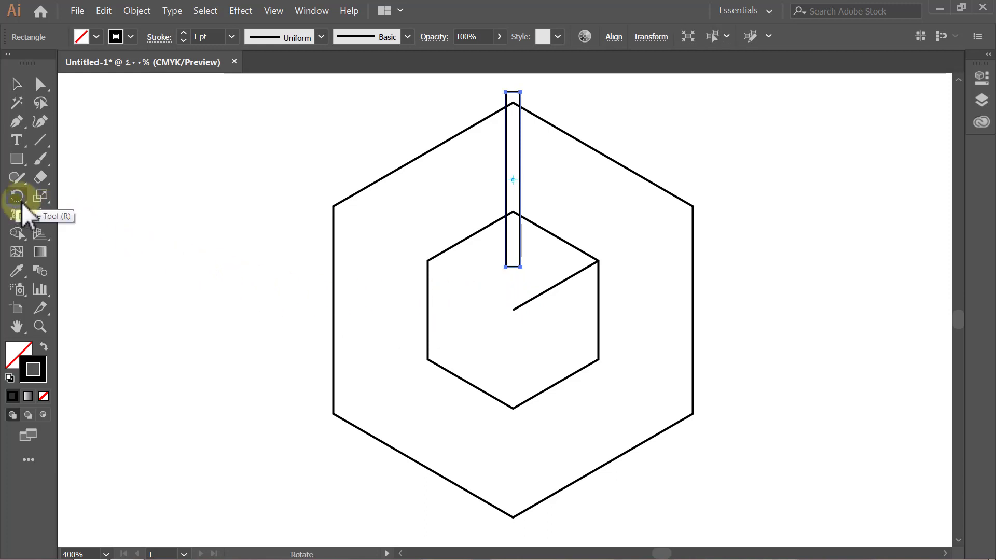
left_click(513, 310, "alt")
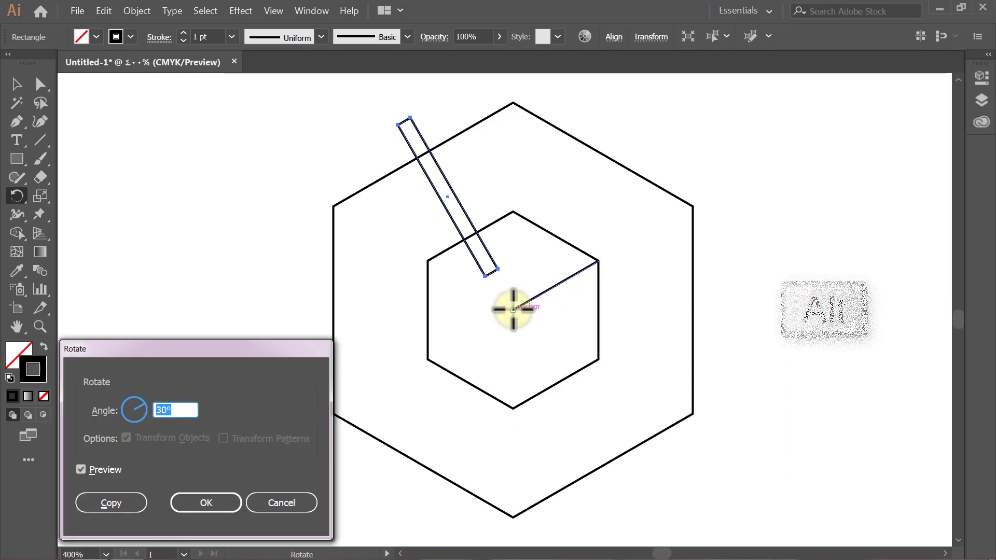
type("12")
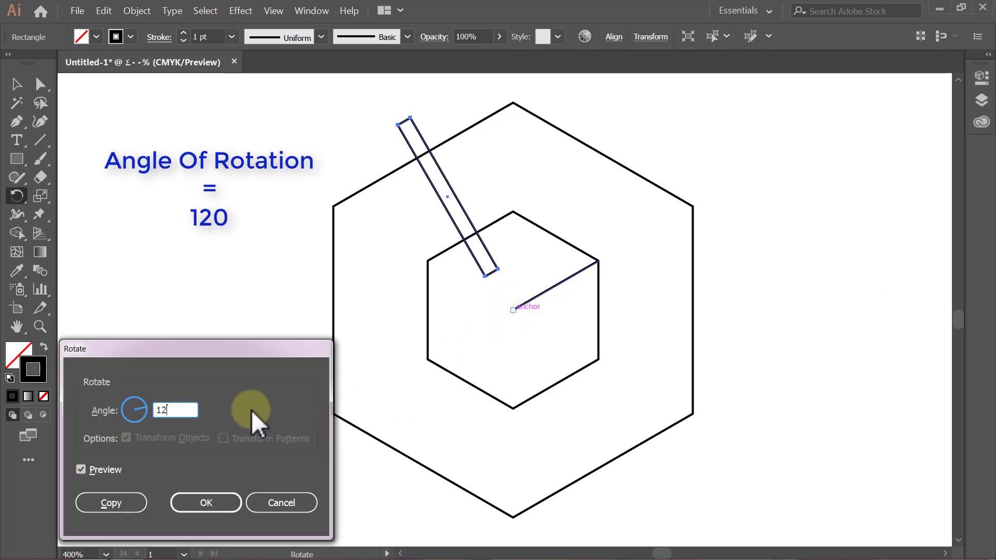
type("0")
key("Tab")
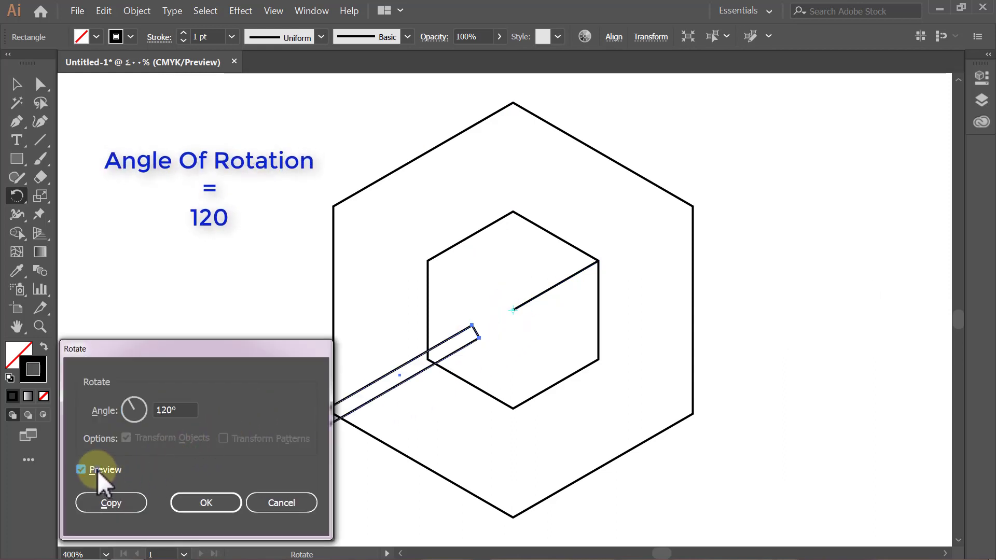
left_click(97, 470)
left_click(105, 469)
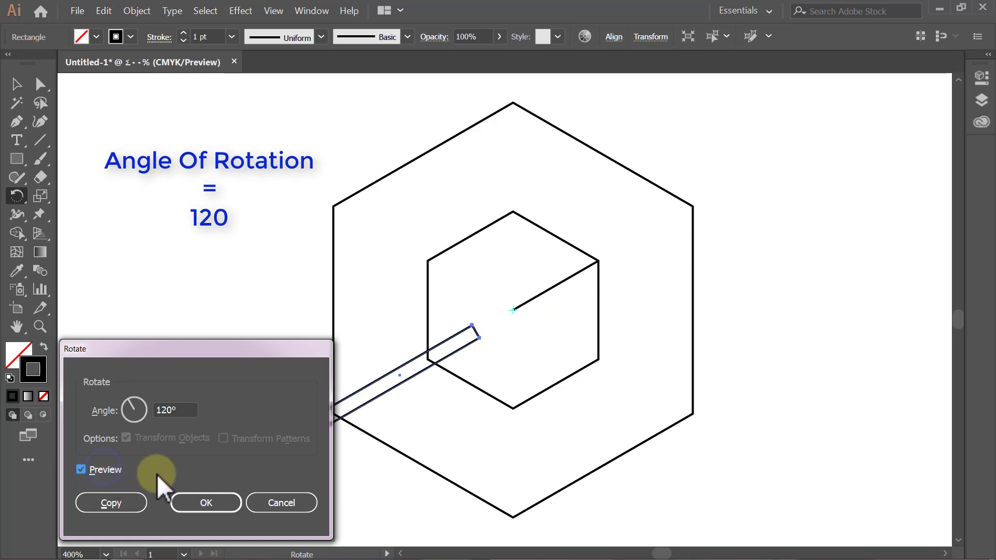
left_click(111, 503)
key("ctrl+d")
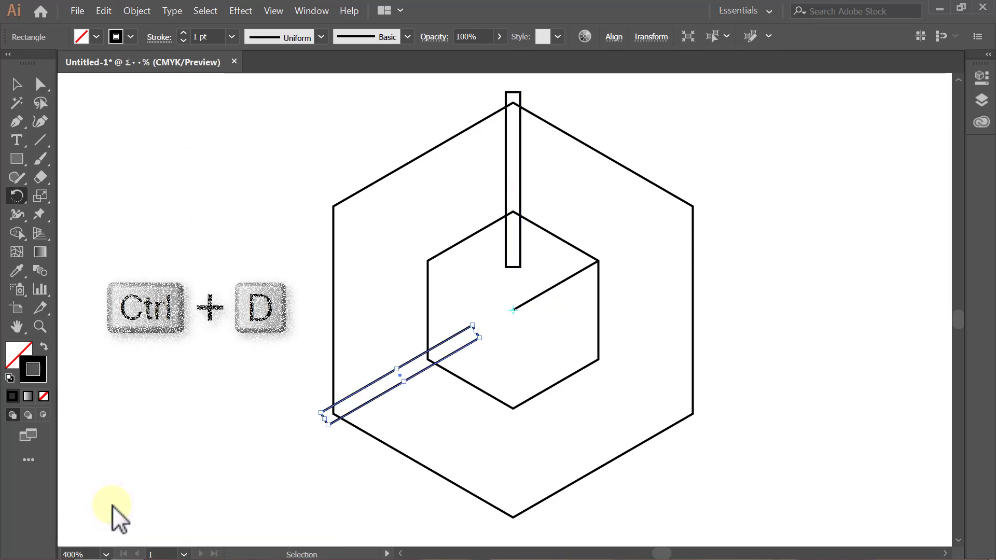
key("v")
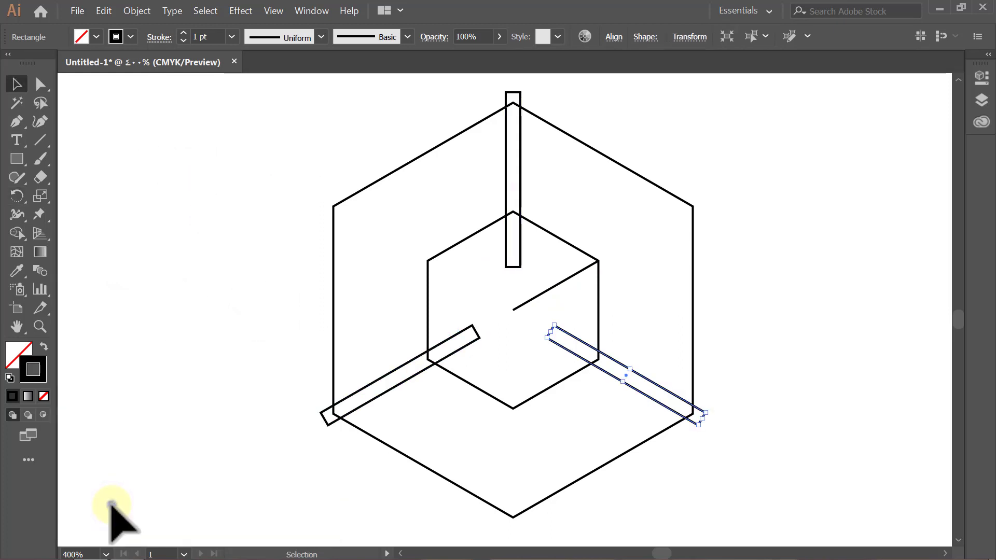
left_click(112, 505)
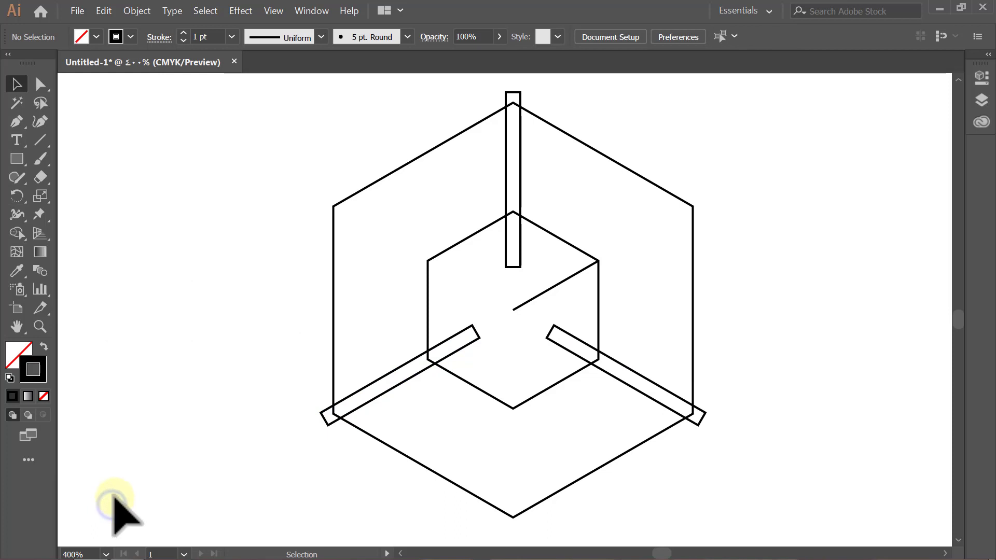
left_click(17, 123)
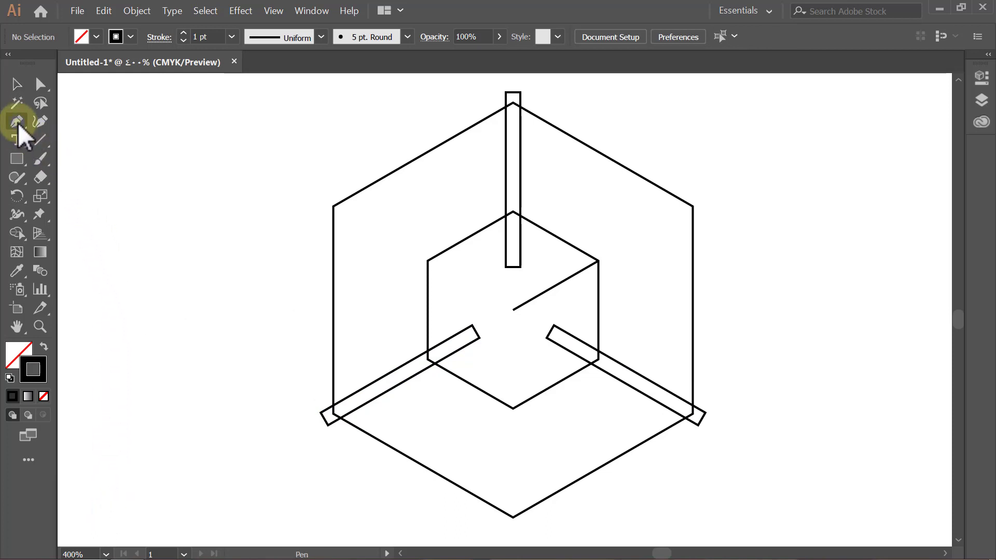
- Draw a curve from the outer hexagon's lower-left corner to the inner hexagon's bottom vertex
left_click(340, 417)
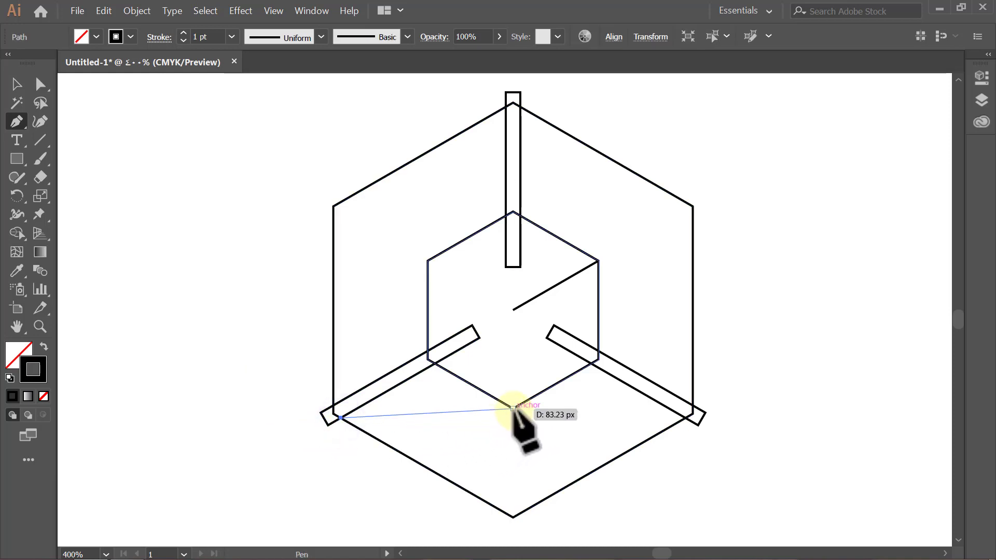
left_click_drag(513, 408, 592, 364)
key("ctrl")
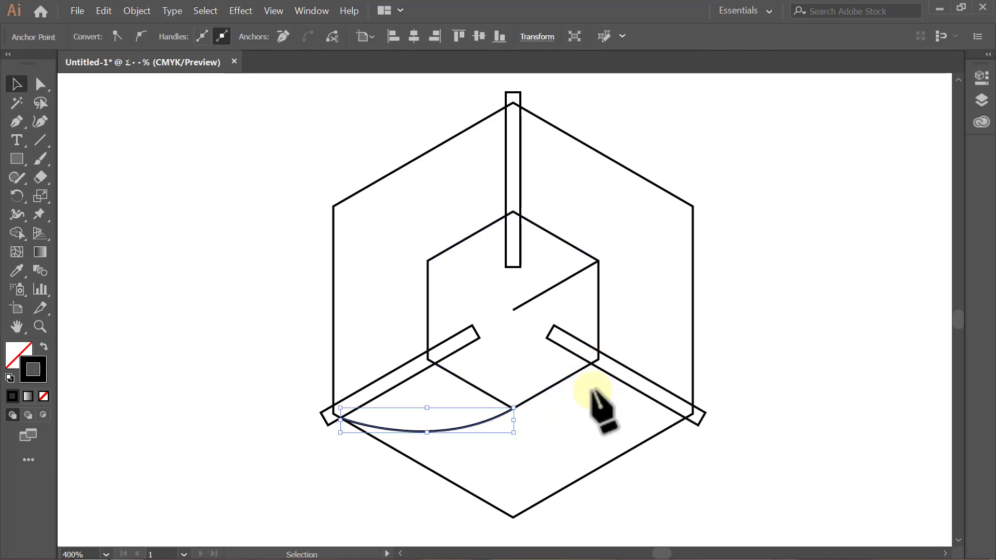
left_click(688, 467)
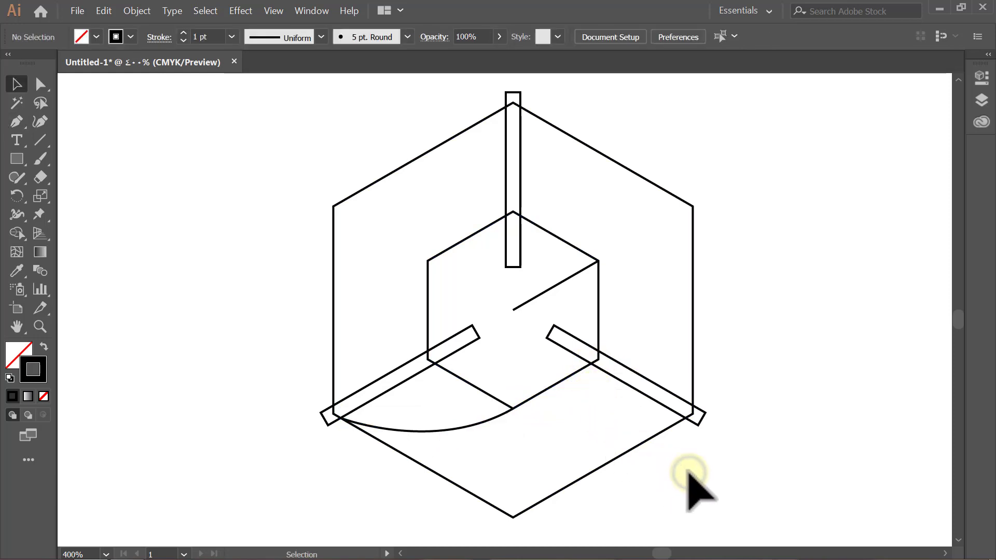
left_click(456, 426)
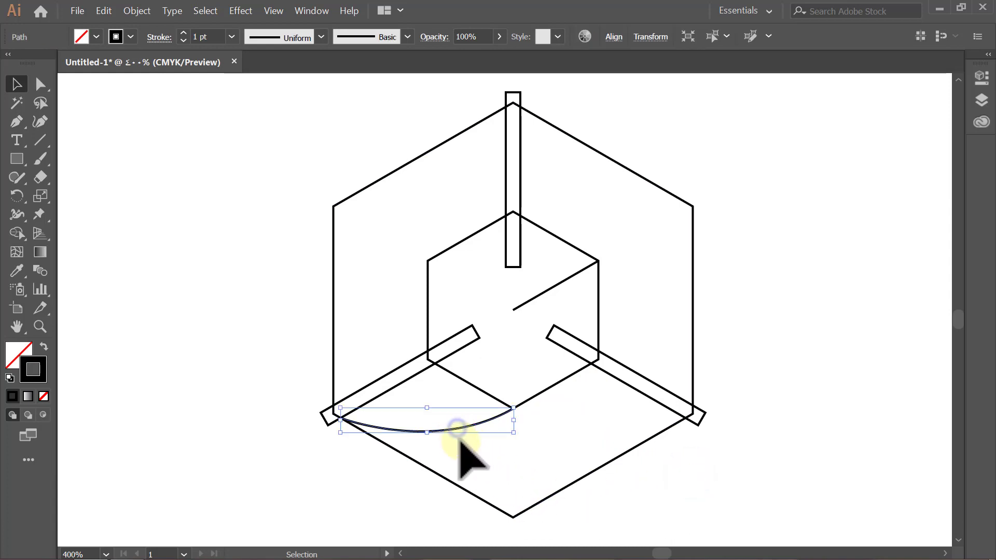
- Copy the curve rotated 173.5° about the inner hexagon's bottom vertex to form a wave
left_click(20, 197)
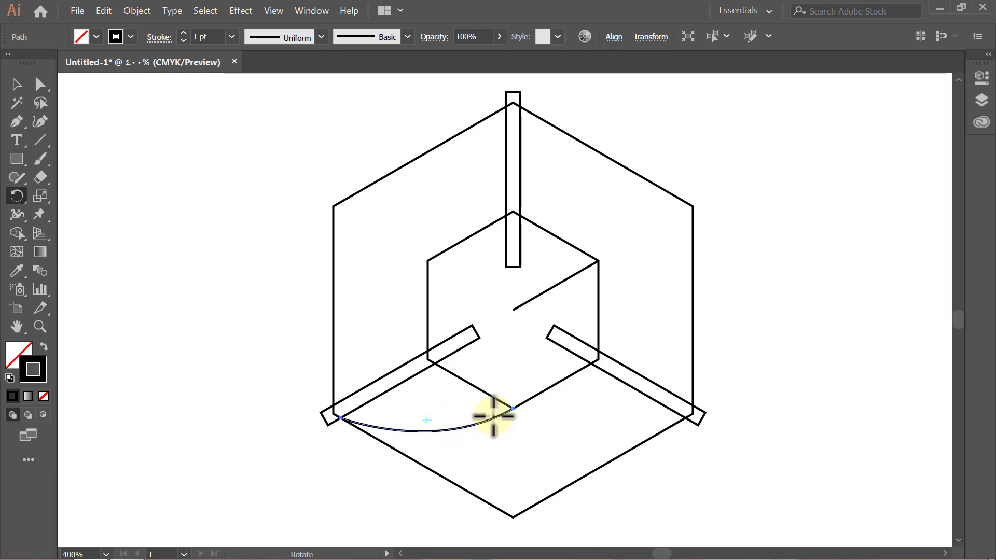
left_click(514, 407, "alt")
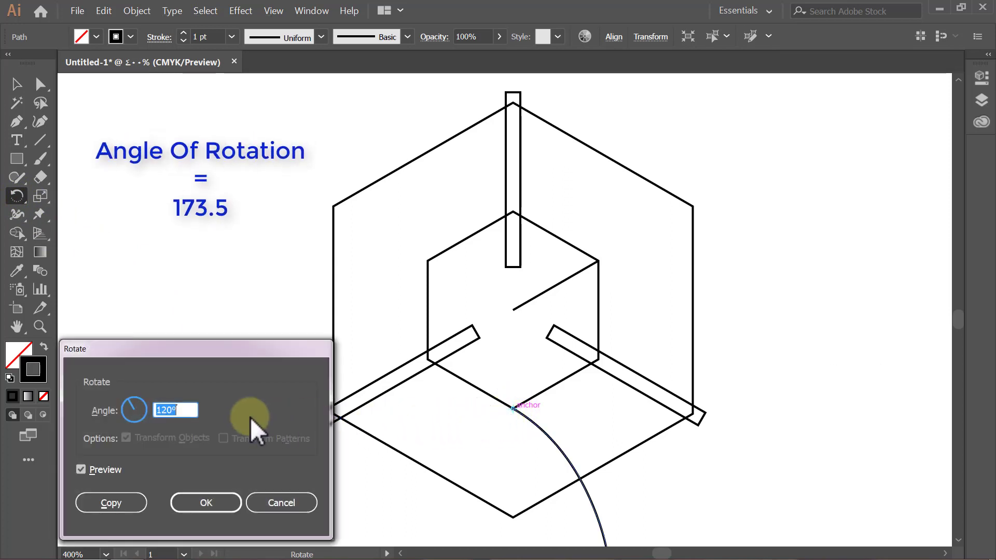
type("173.5")
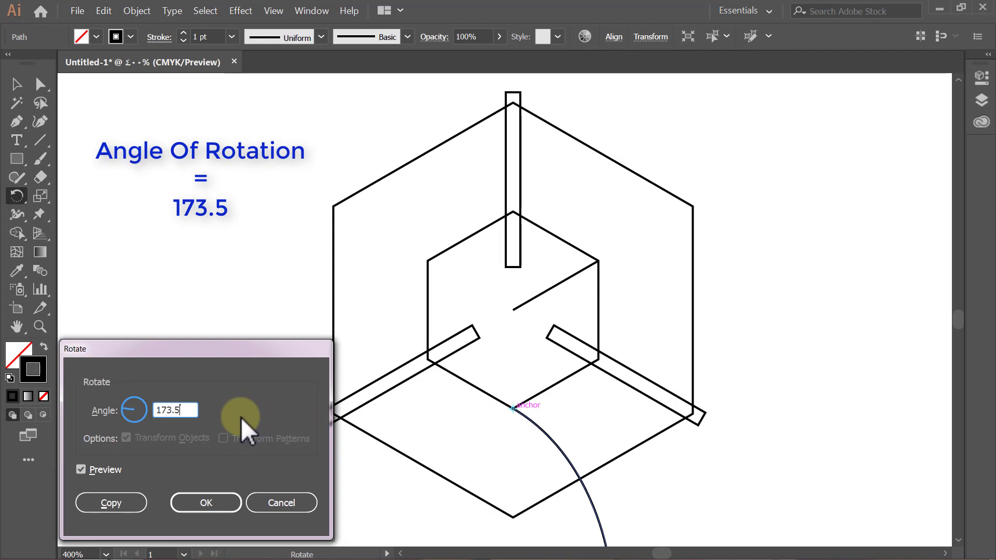
left_click(100, 469)
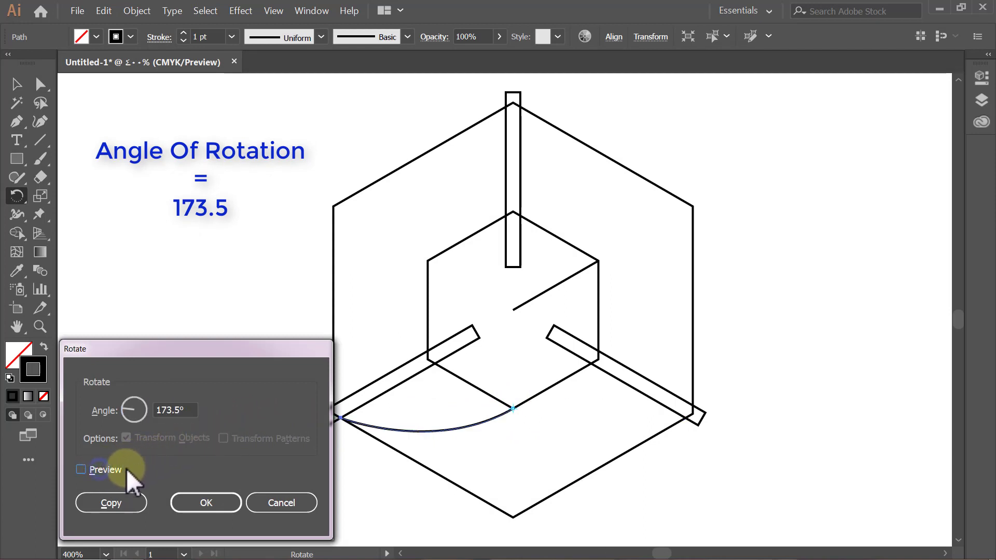
left_click(109, 469)
left_click(123, 503)
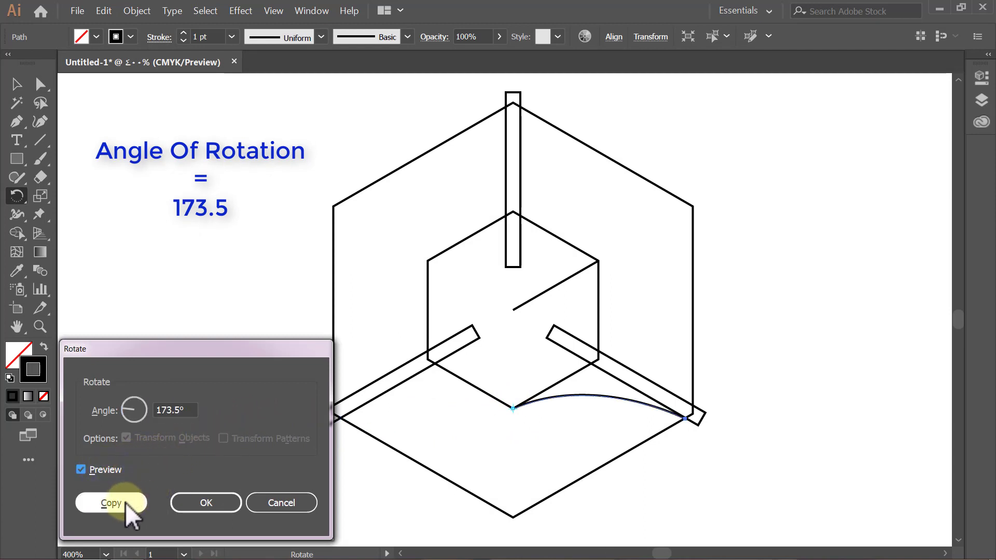
- Select all the artwork and Alt+Shift-drag a level copy to the left of the original
key("v")
left_click(123, 503)
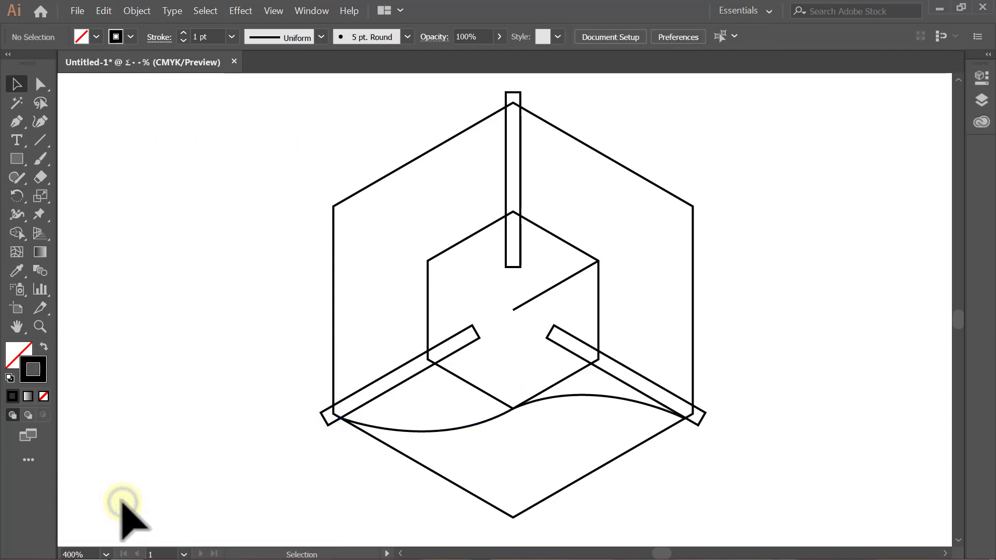
scroll(123, 502, "left", 1)
scroll(123, 502, "left", 1)
scroll(123, 503, "left", 1)
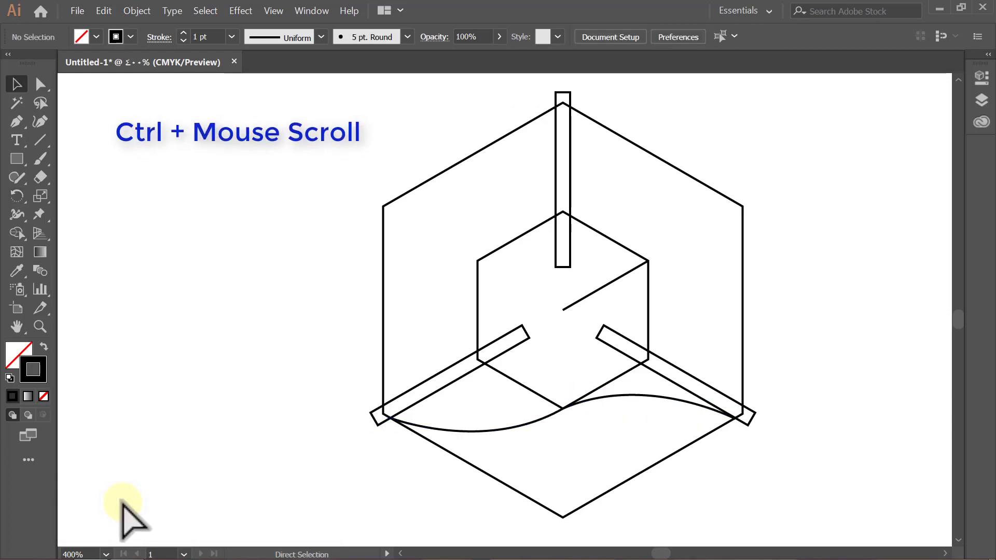
scroll(123, 502, "left", 2)
scroll(123, 502, "left", 2)
scroll(123, 503, "left", 1)
scroll(123, 503, "left", 1)
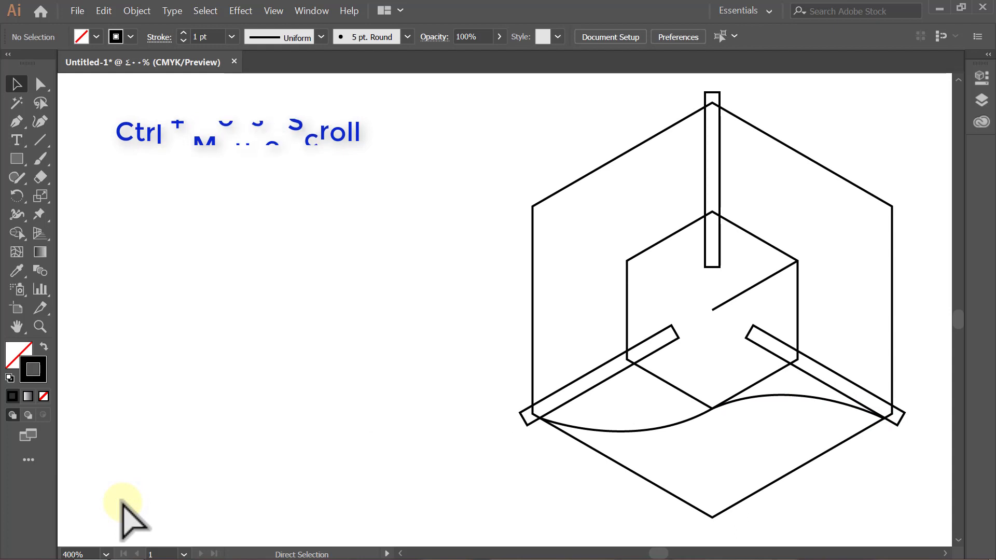
key("ctrl+a")
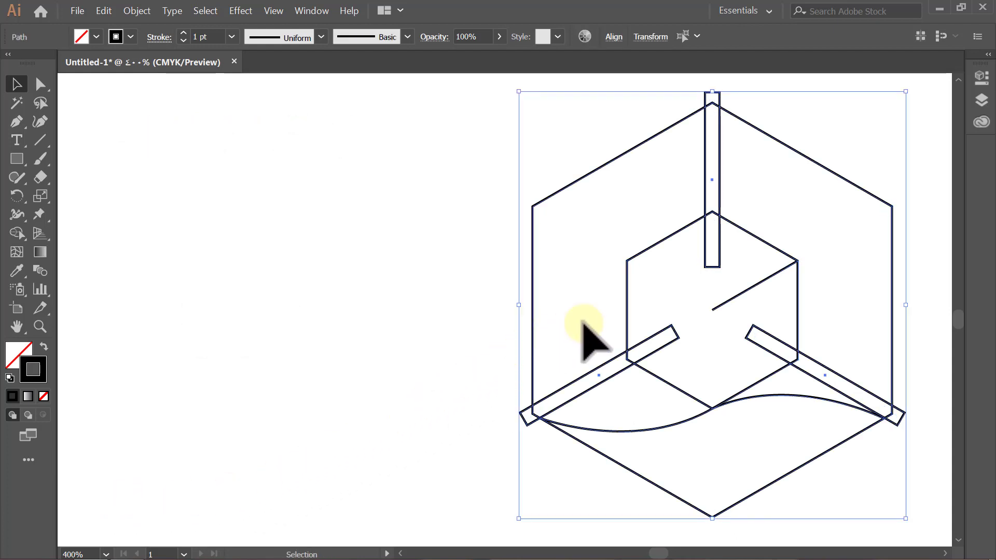
key("alt+shift")
left_click_drag(625, 310, 220, 318)
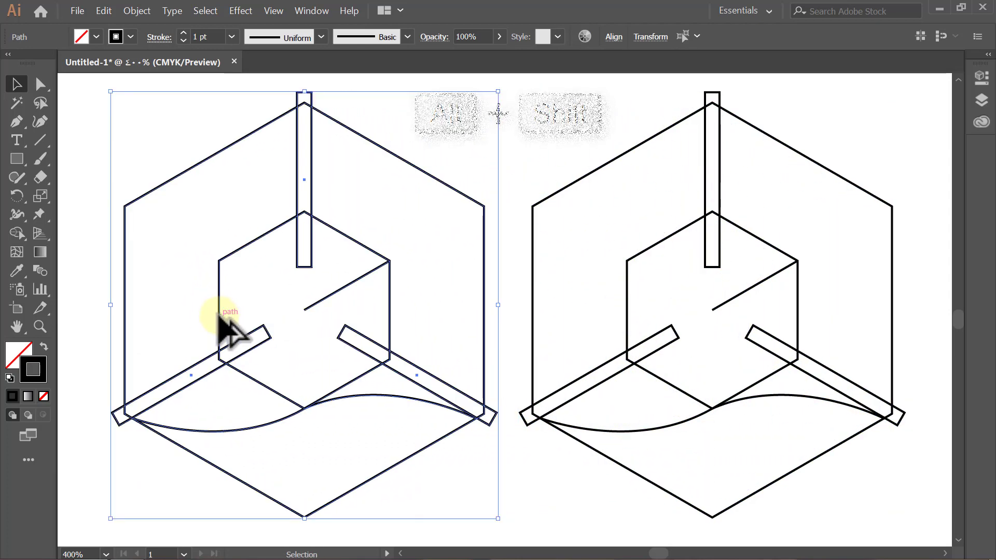
left_click(123, 468)
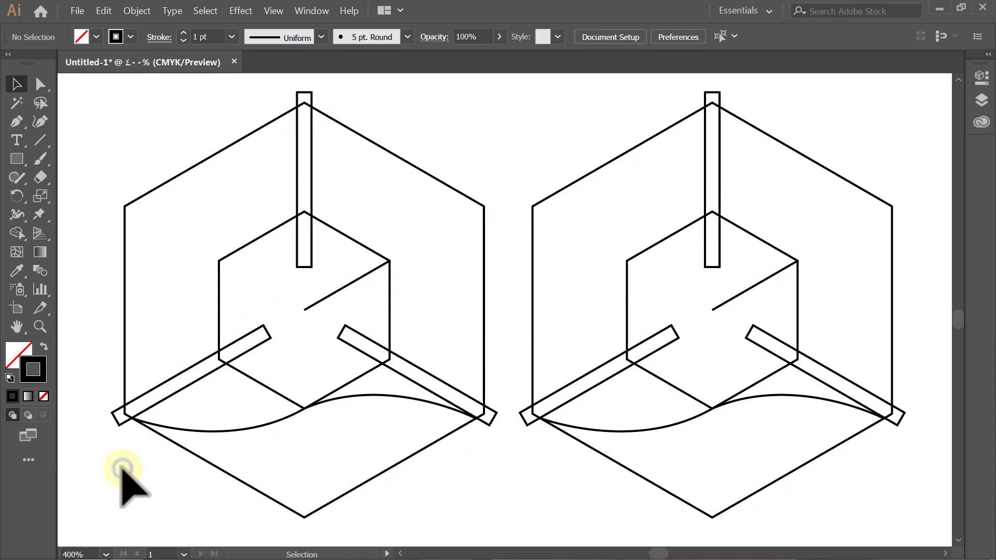
- Draw a vertical line up from the left hexagon's bottom corner
left_click(41, 140)
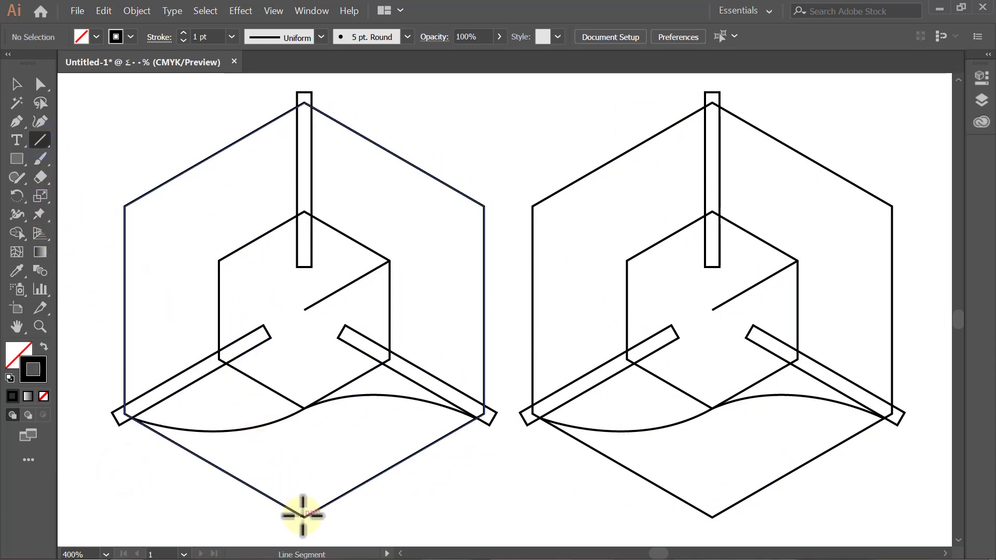
left_click_drag(303, 515, 305, 375)
key("v")
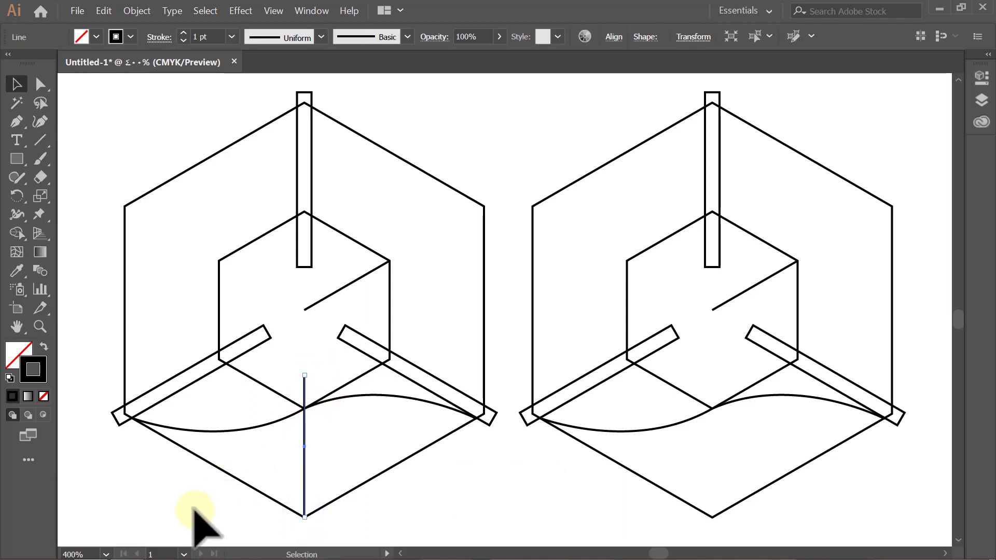
left_click(194, 511)
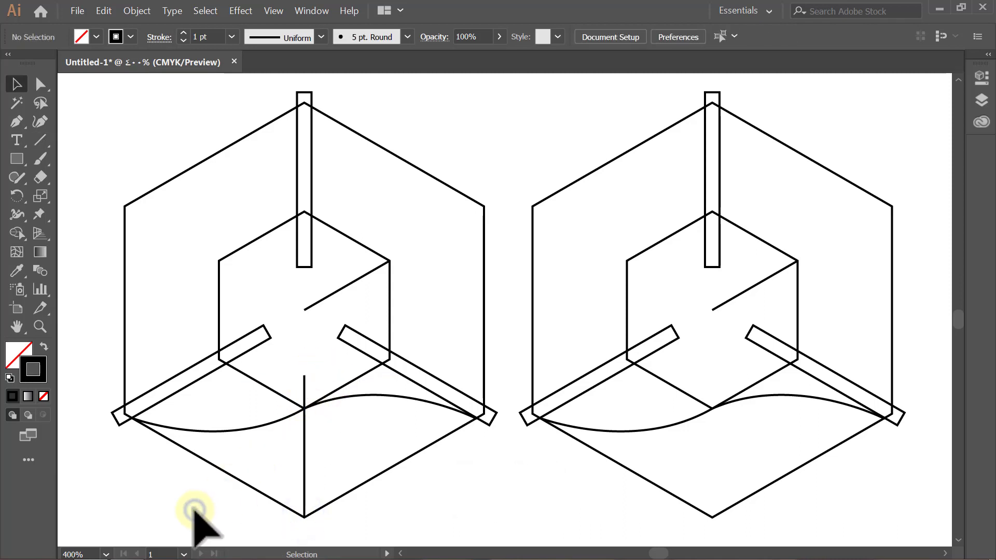
- Delete the right drawing's lower-left curve and select all the artwork
left_click(603, 428)
key("Delete")
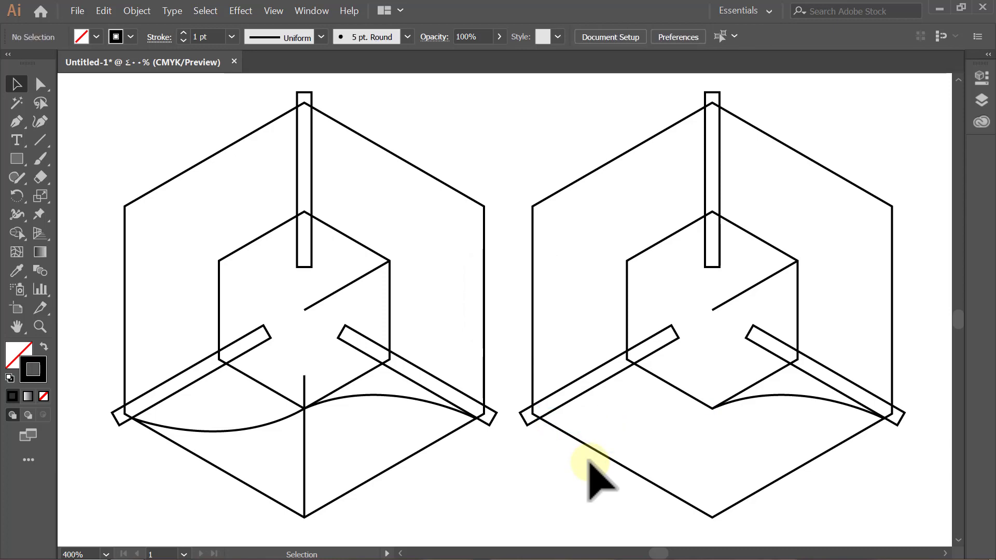
key("ctrl+a")
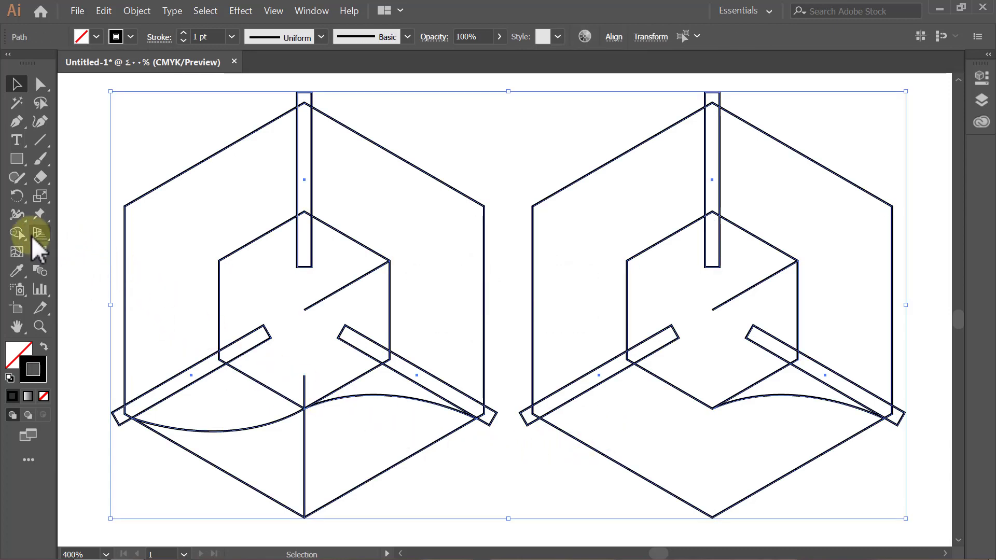
- Shape-build blue fills into the right cube's bottom and the left cube's bottom regions and lens
left_click(17, 234)
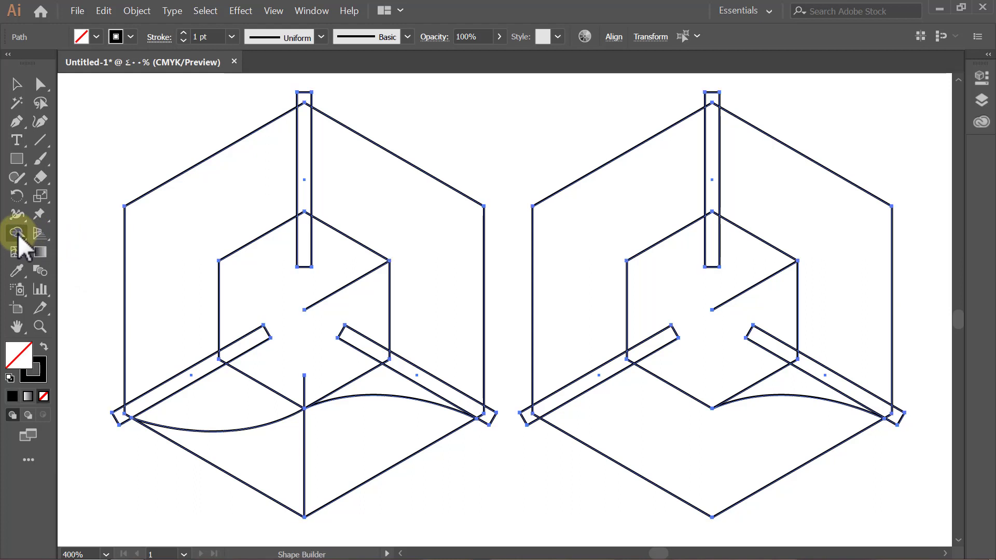
left_click(96, 37)
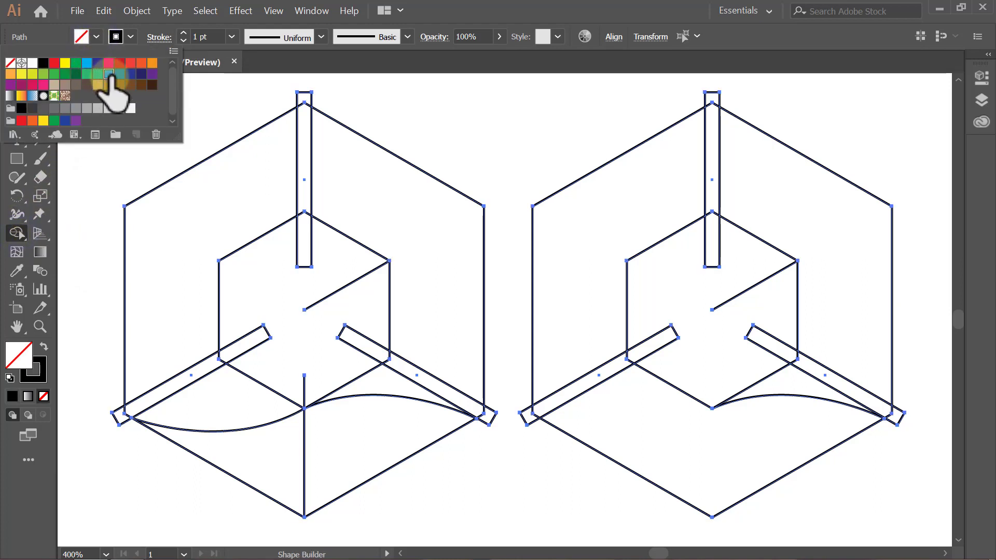
left_click(109, 74)
left_click(95, 37)
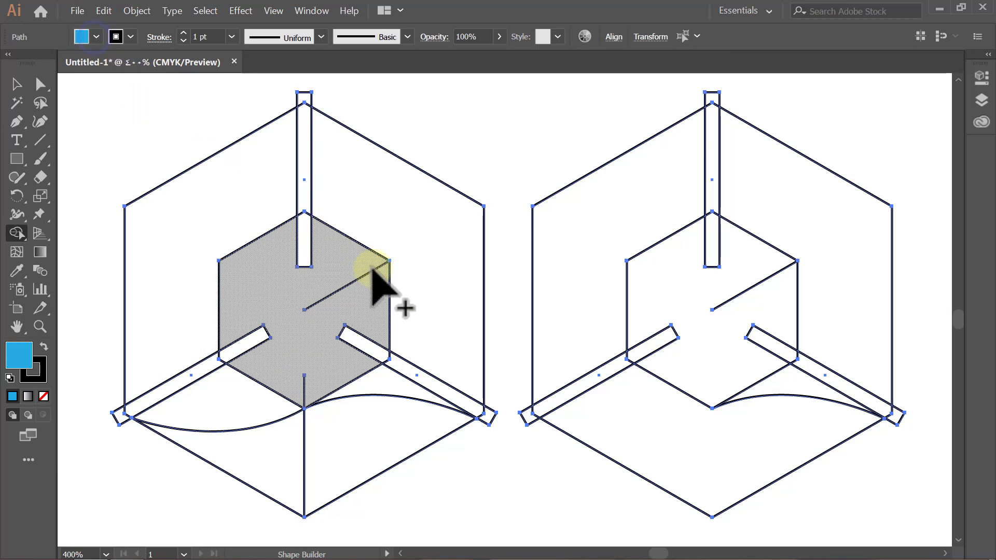
left_click(639, 408)
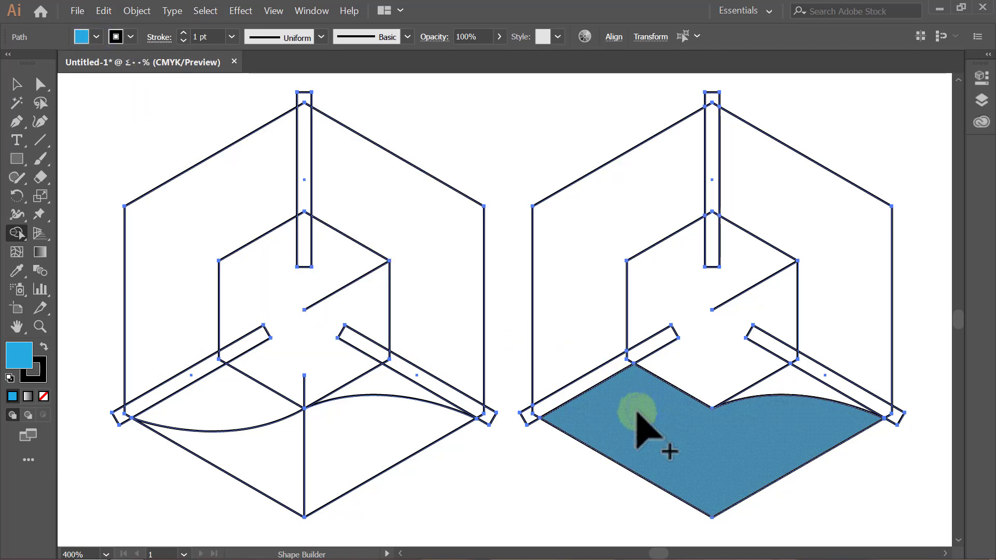
left_click(362, 445)
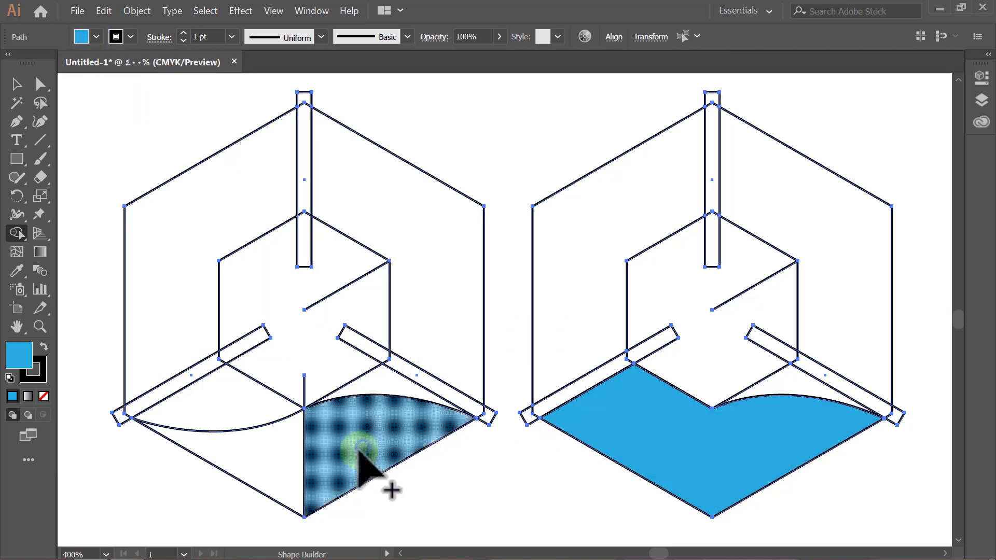
left_click(265, 456)
left_click(229, 400)
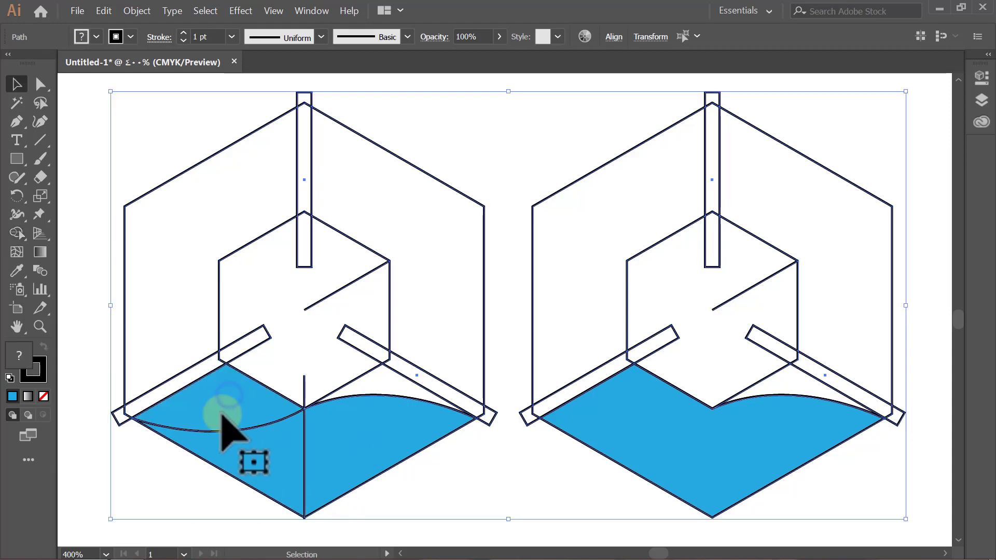
key("v")
left_click(152, 473)
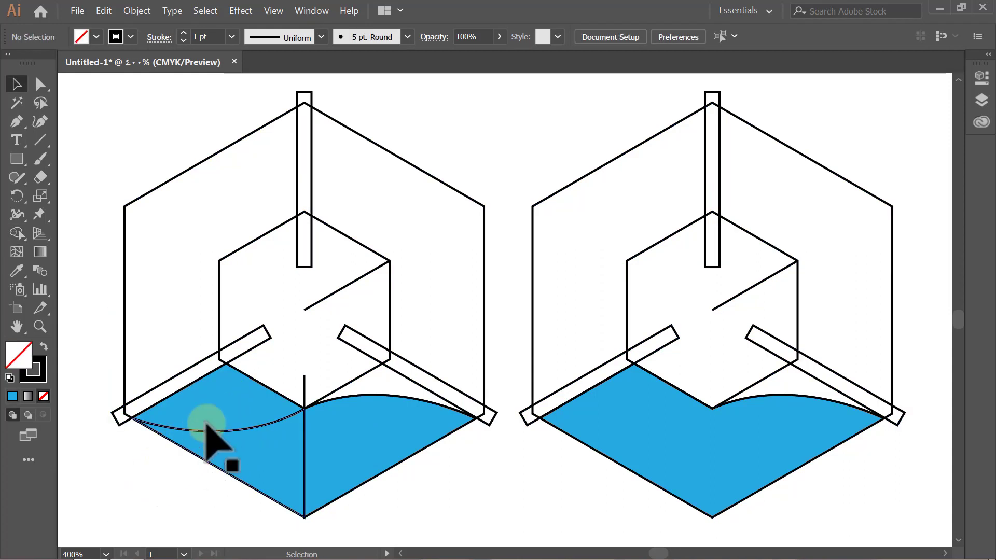
- Select the blue regions and short diagonal lines of both cubes
left_click(217, 410)
left_click(250, 462, "shift")
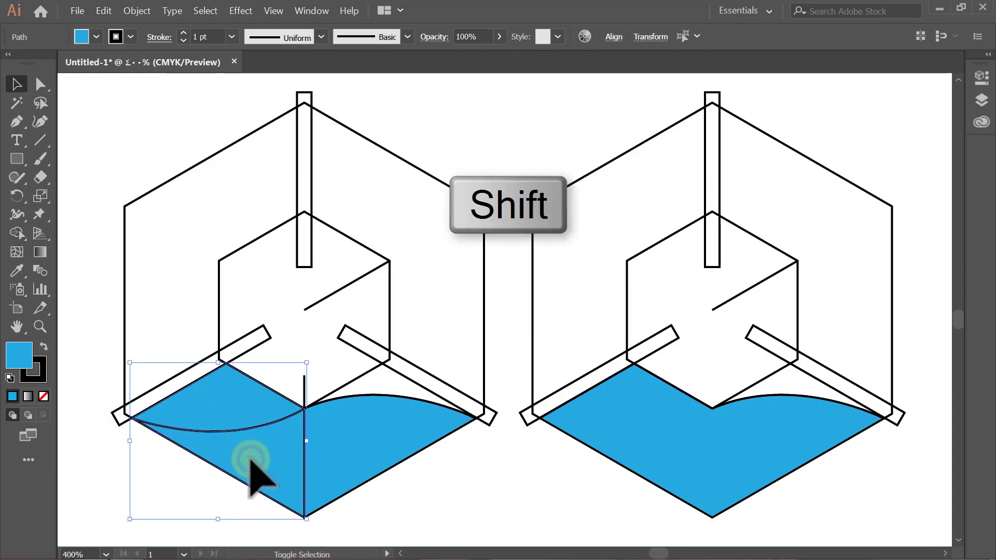
left_click(329, 462, "shift")
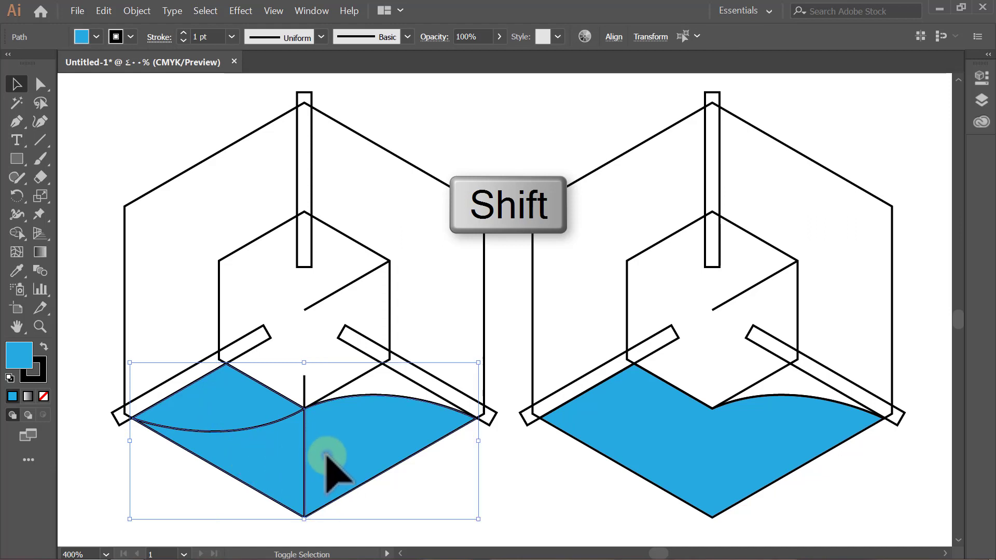
left_click(319, 306, "shift")
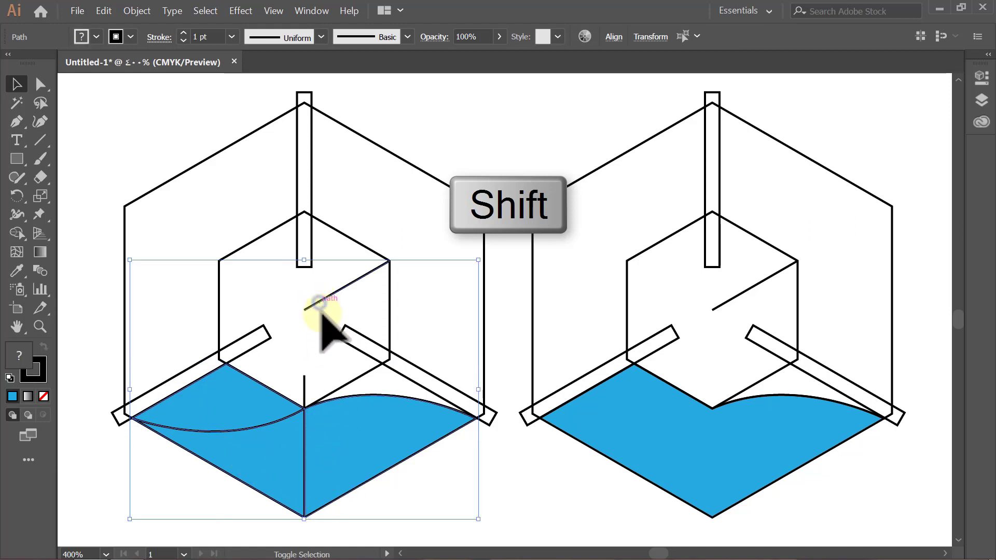
left_click(725, 306, "shift")
left_click(681, 444, "shift")
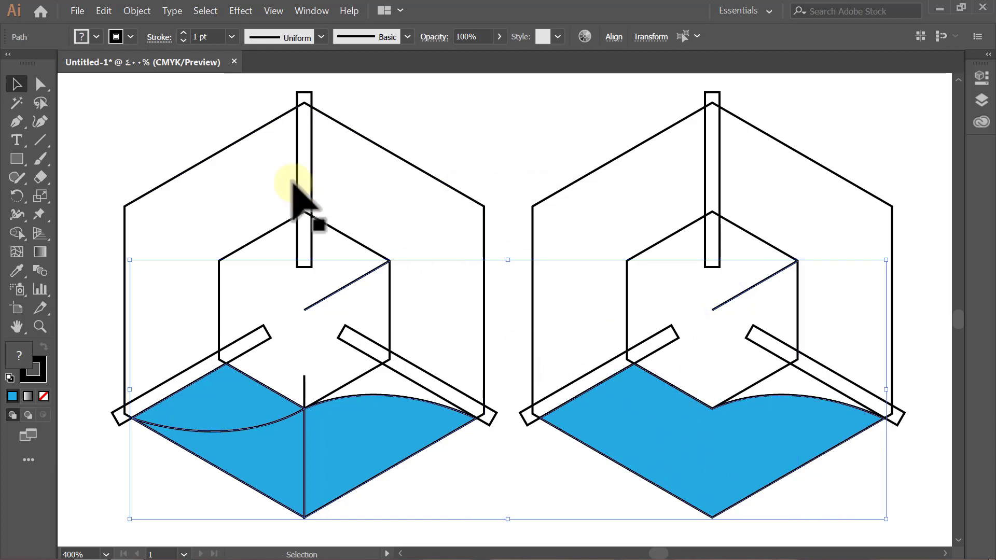
- Hide the selected fills and lines, then delete all remaining outline artwork
left_click(139, 12)
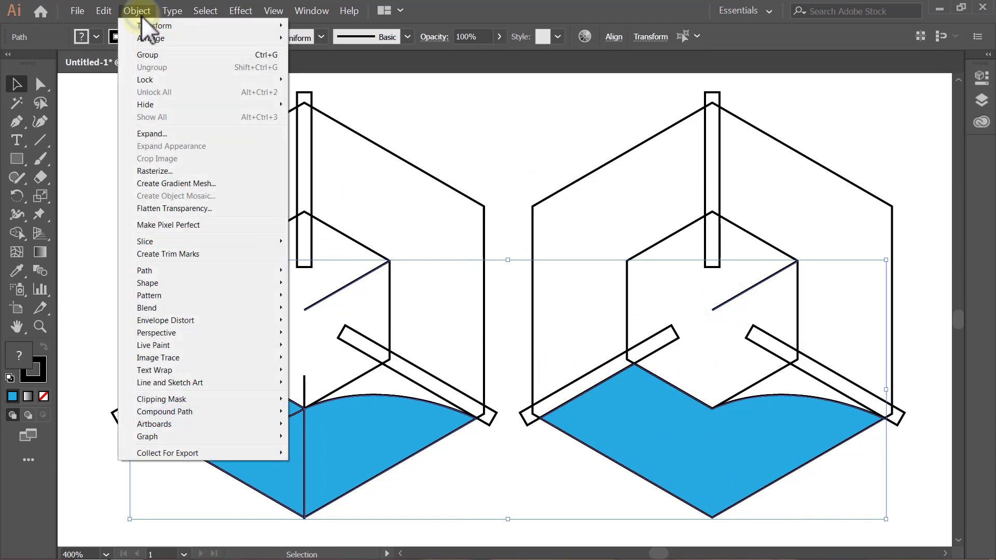
mouse_move(145, 105)
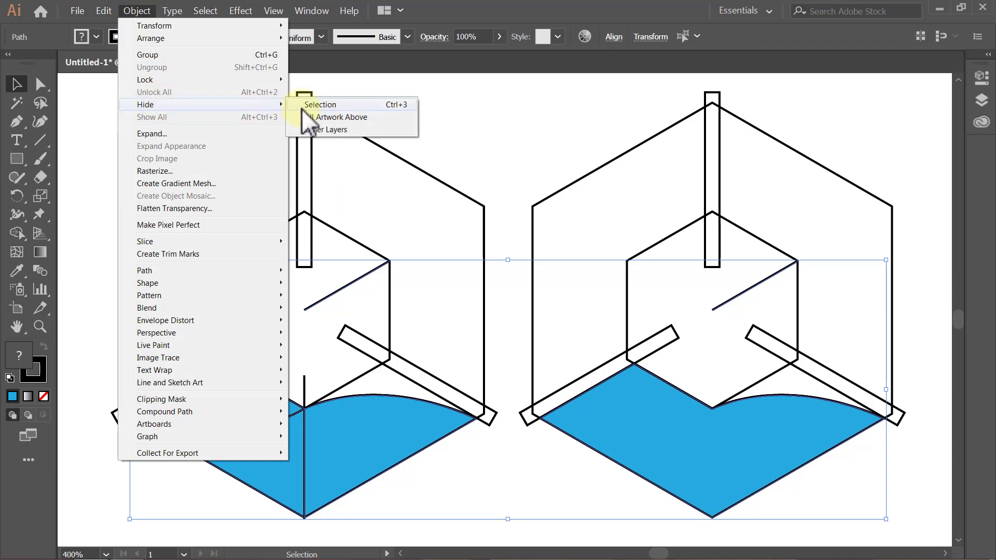
left_click(312, 106)
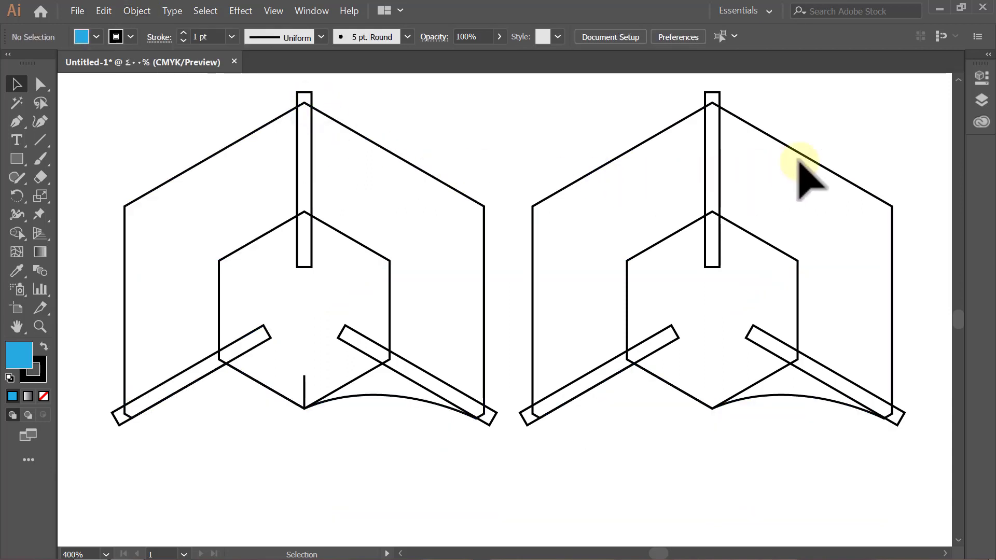
left_click_drag(928, 81, 107, 463)
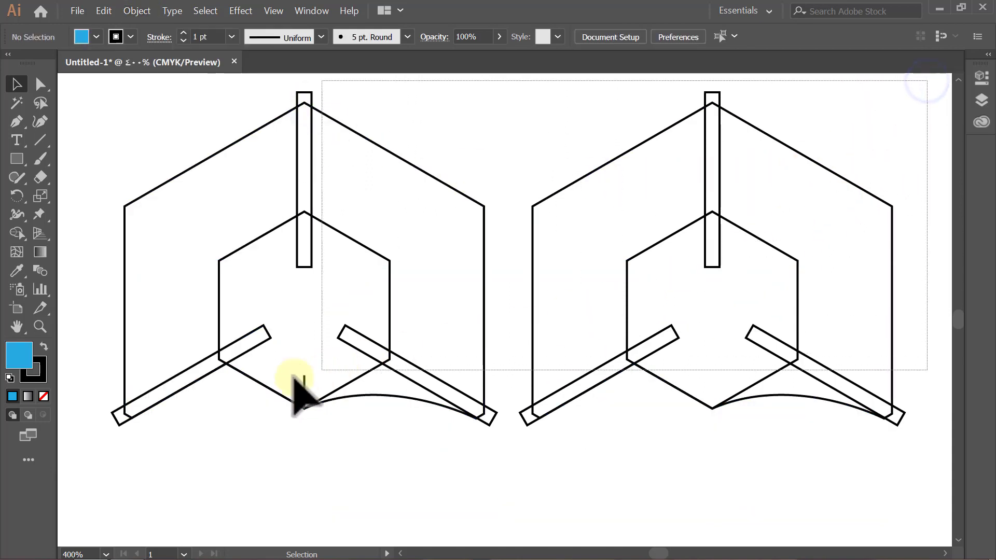
key("Delete")
key("Delete")
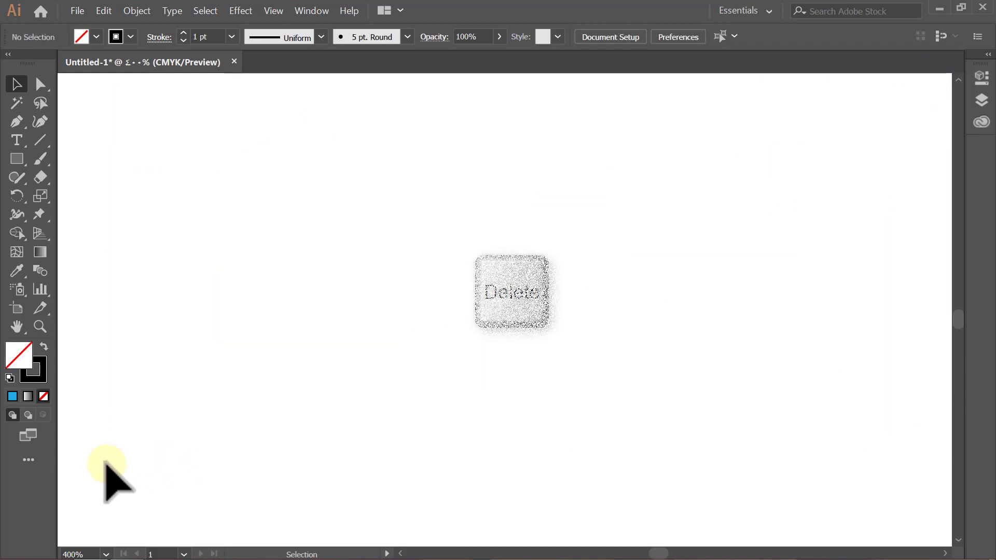
- Show all the hidden blue fills and diagonal lines again
left_click(138, 11)
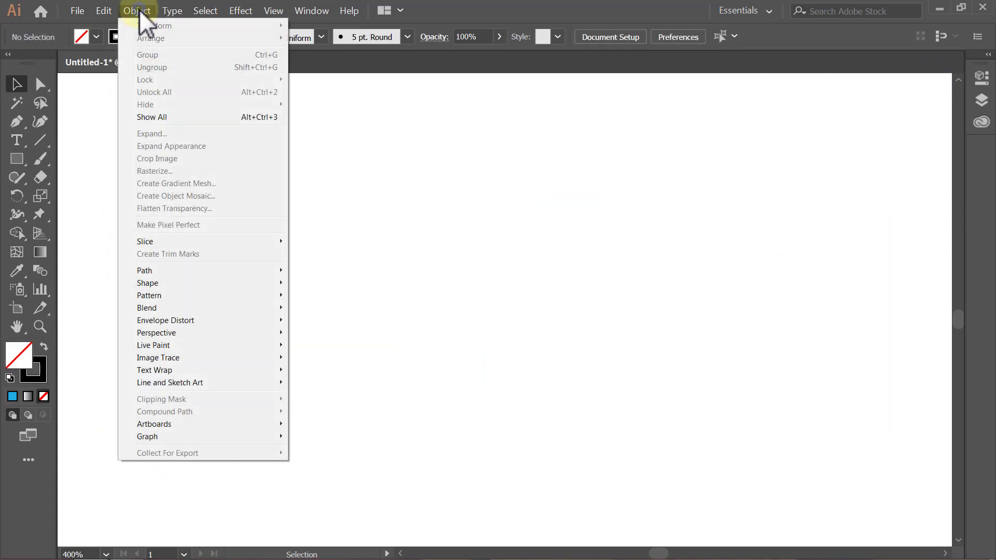
left_click(157, 116)
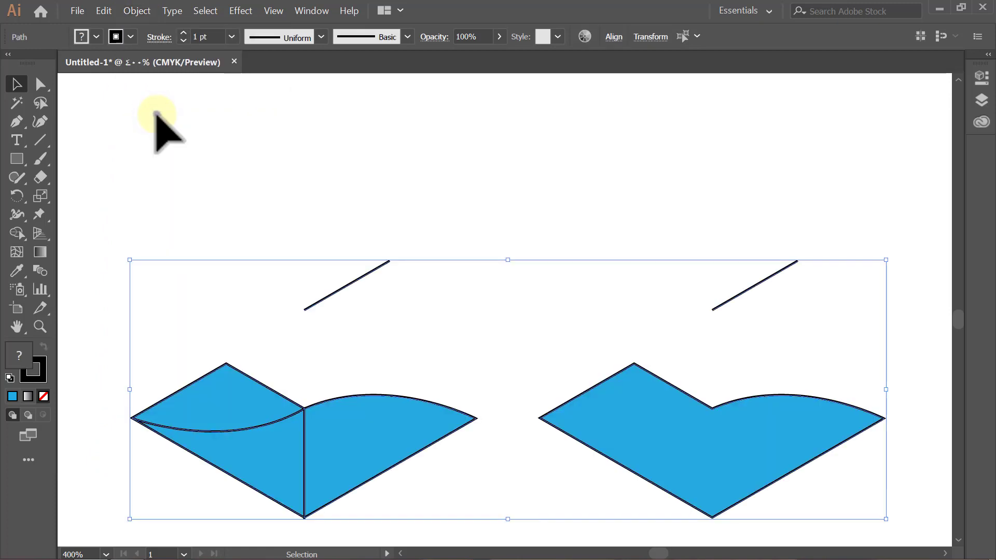
left_click(157, 115)
- Set the right blue shape's stroke to None
left_click(636, 419)
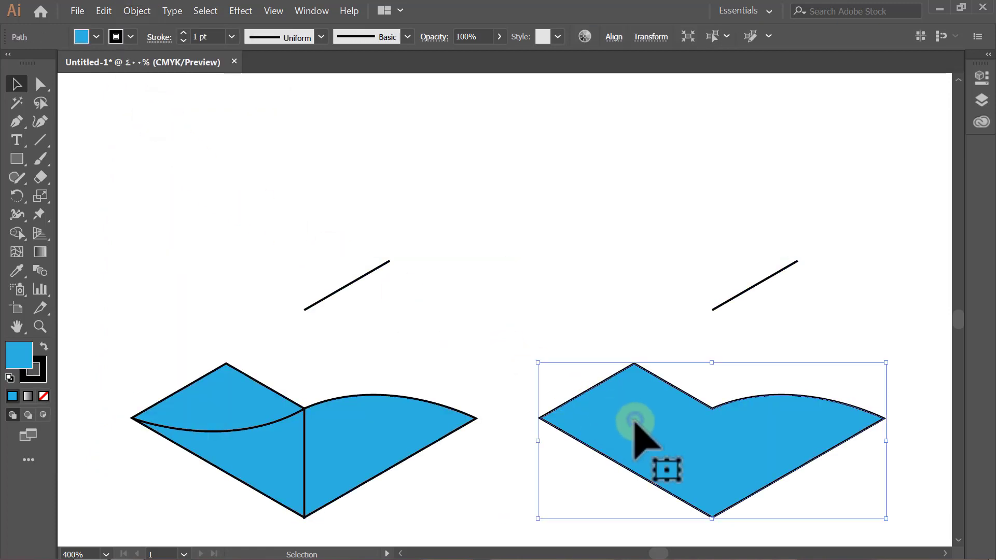
left_click(131, 37)
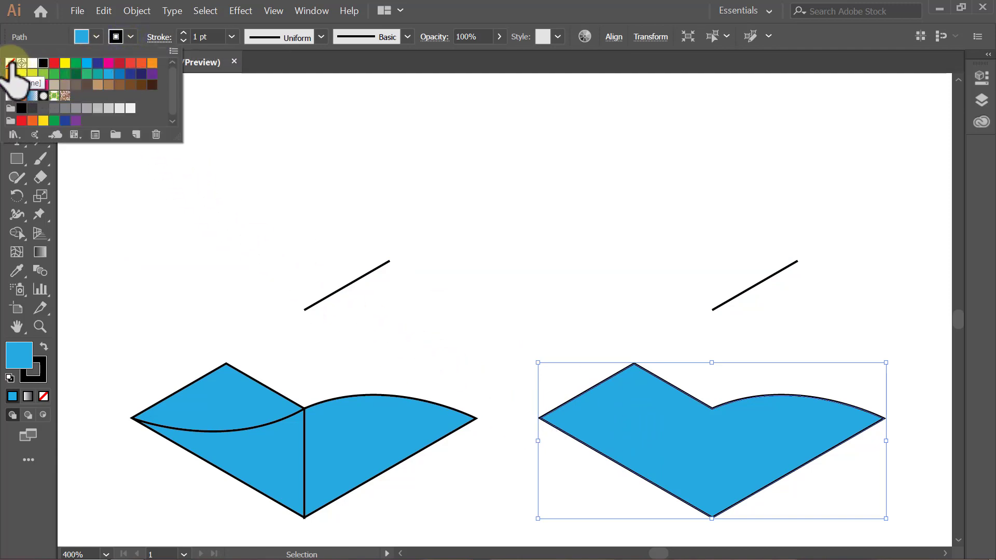
left_click(10, 62)
left_click(130, 37)
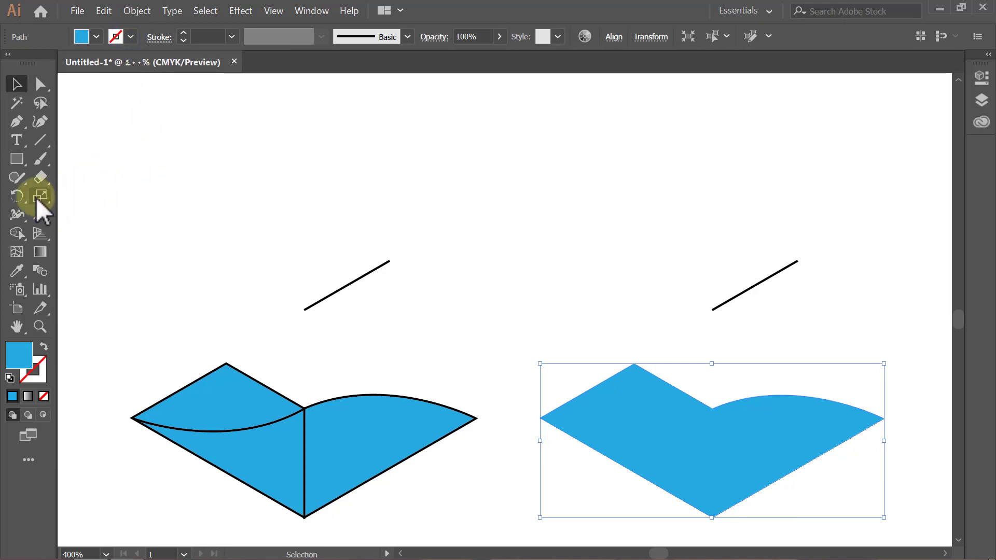
- Copy the blue shape twice at 120° around the diagonal line's endpoint, forming a hexagon
left_click(24, 201)
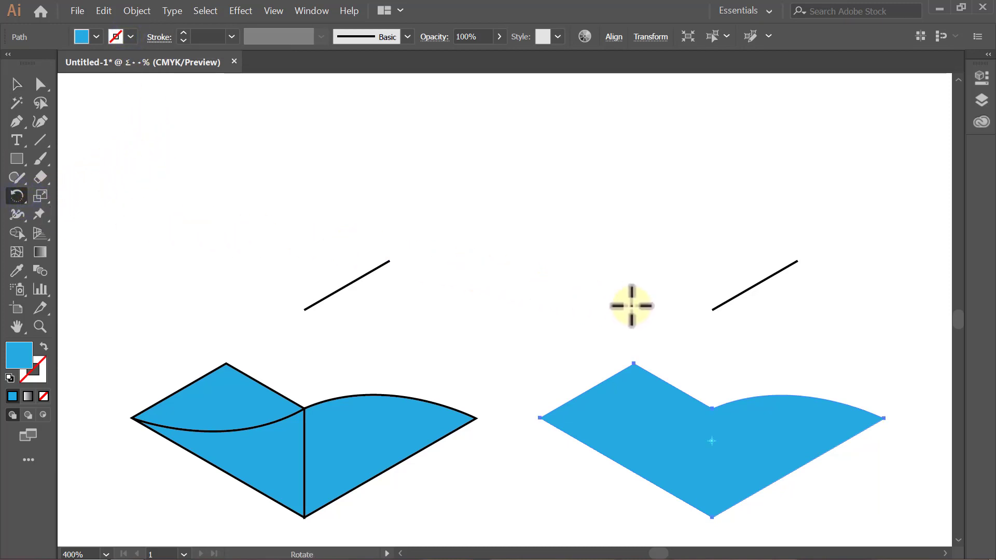
left_click(714, 309, "alt")
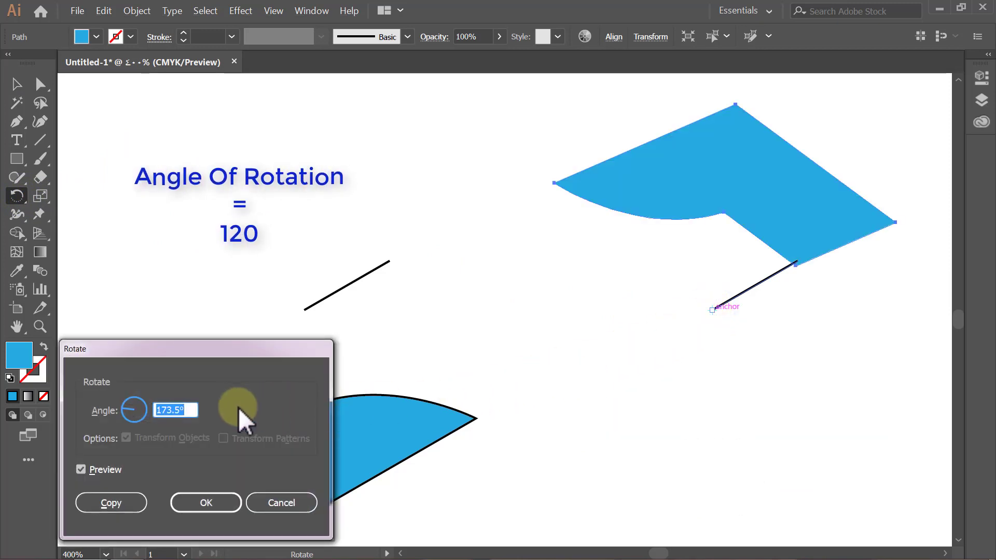
type("120")
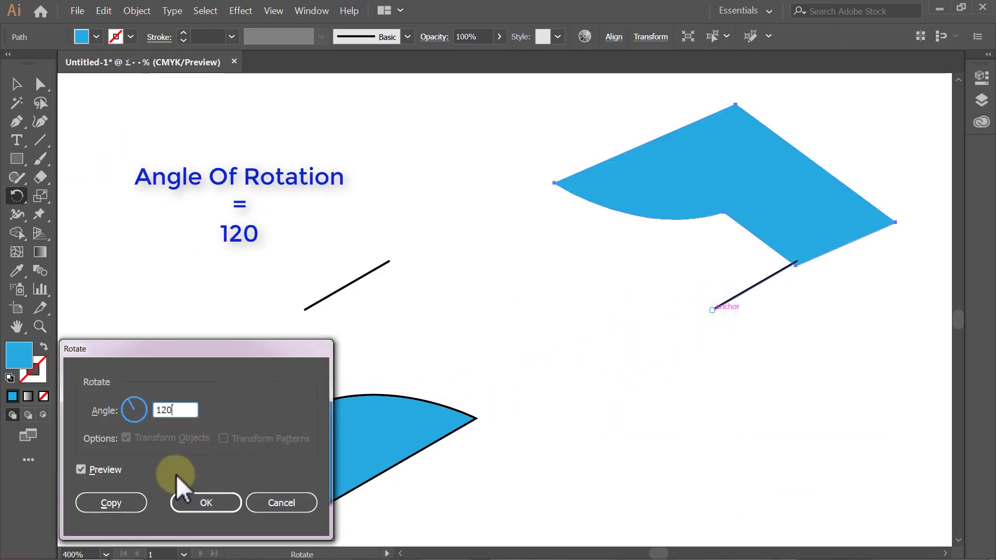
left_click(119, 504)
key("ctrl+d")
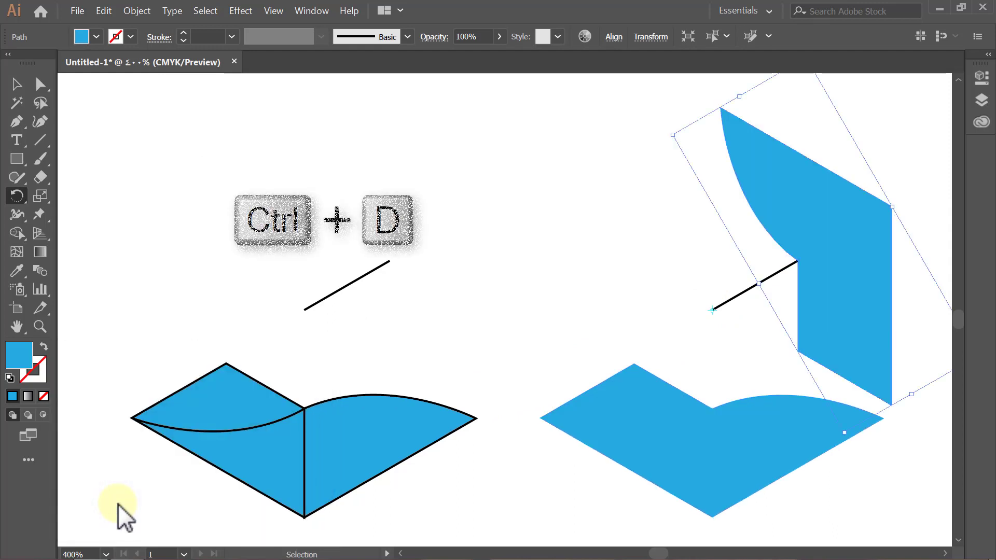
key("v")
left_click(117, 505)
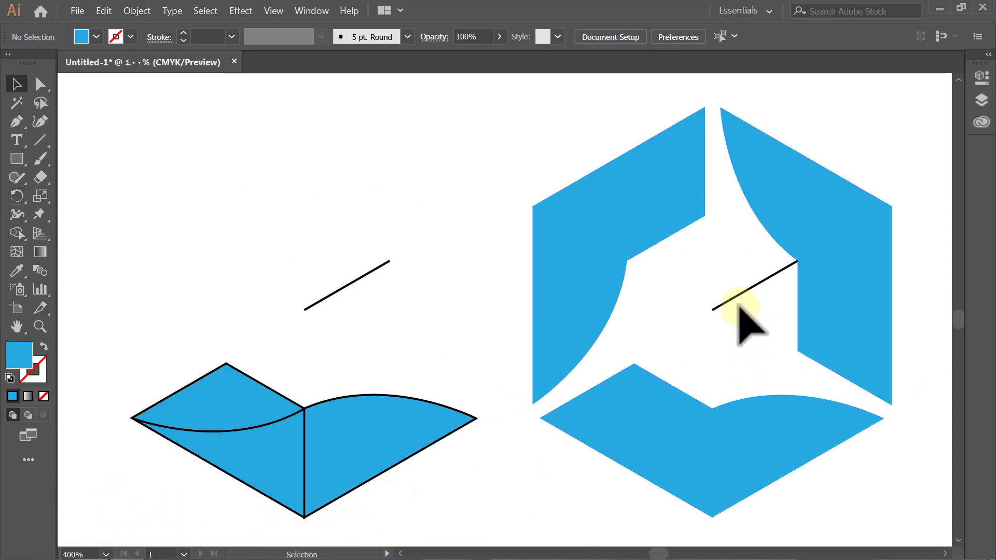
- Delete the diagonal line inside the hexagon
left_click(731, 297)
key("Delete")
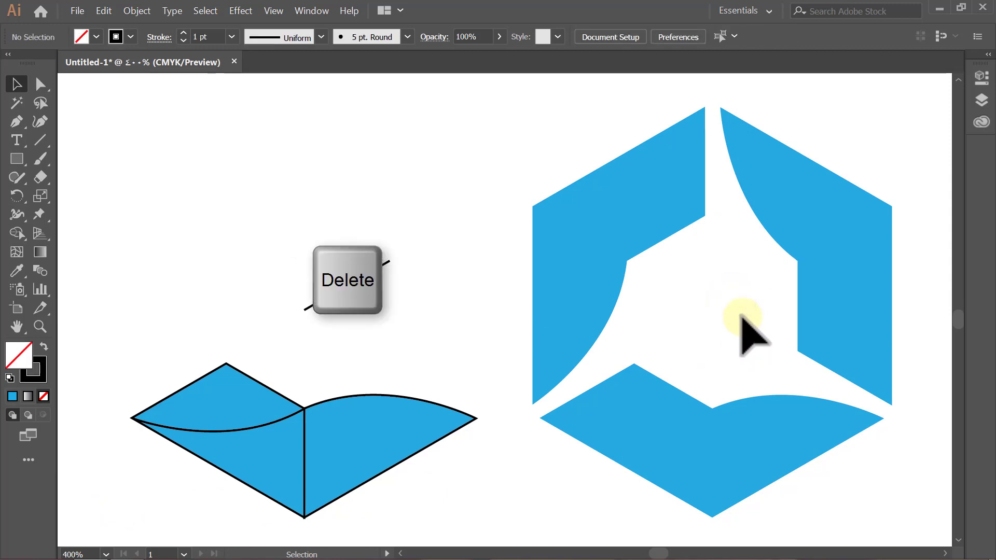
key("ctrl+shift+F9")
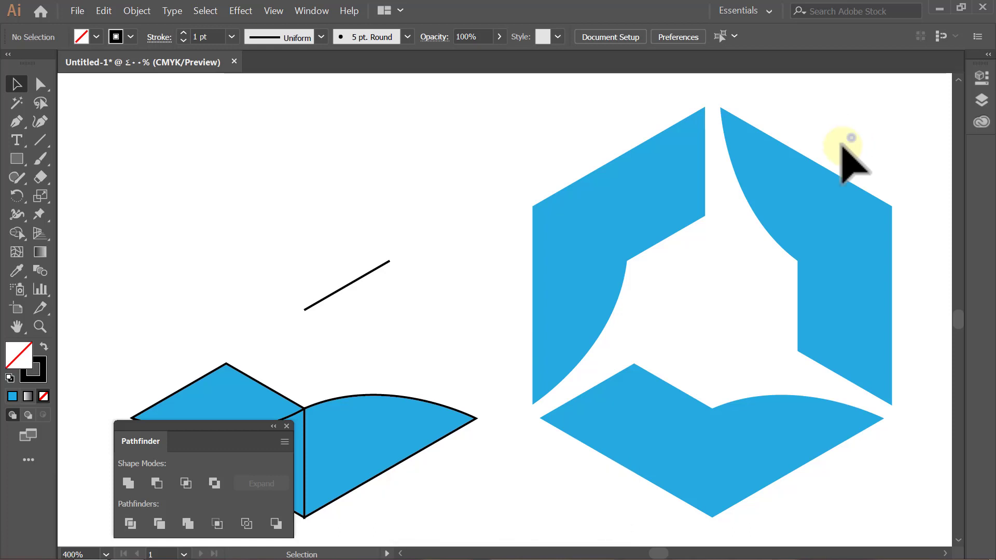
- Unite the three blue logo pieces into one compound path, then close Pathfinder
left_click(597, 410)
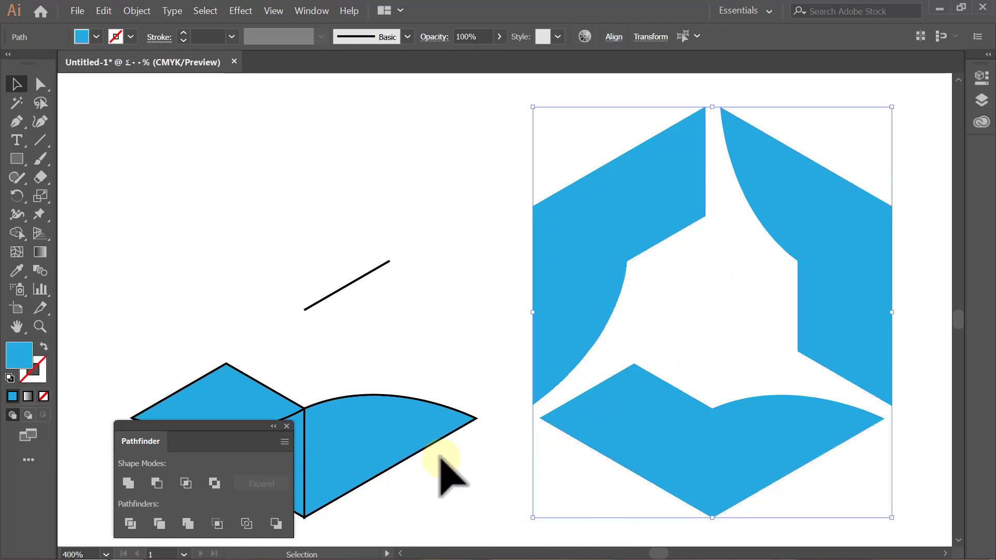
left_click(129, 483)
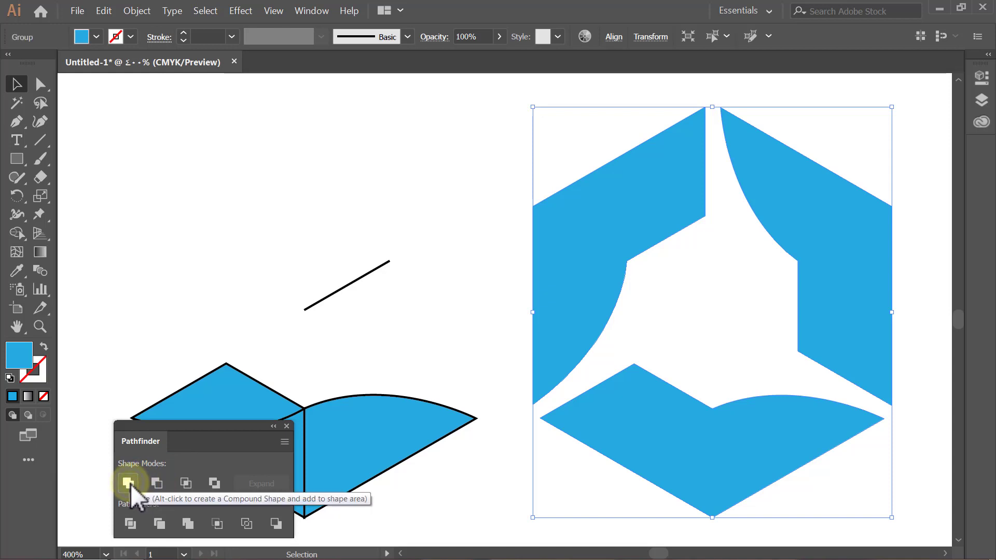
left_click(133, 12)
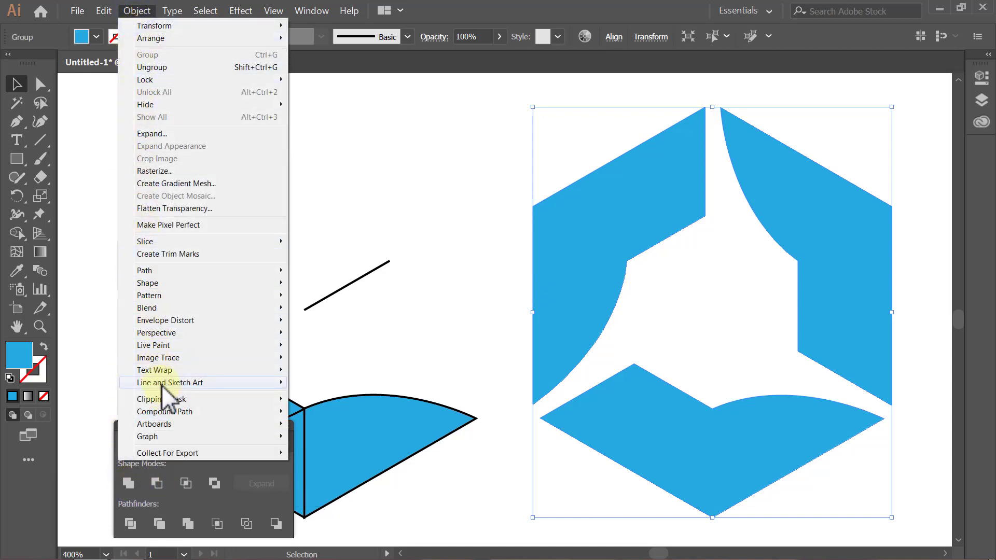
mouse_move(164, 411)
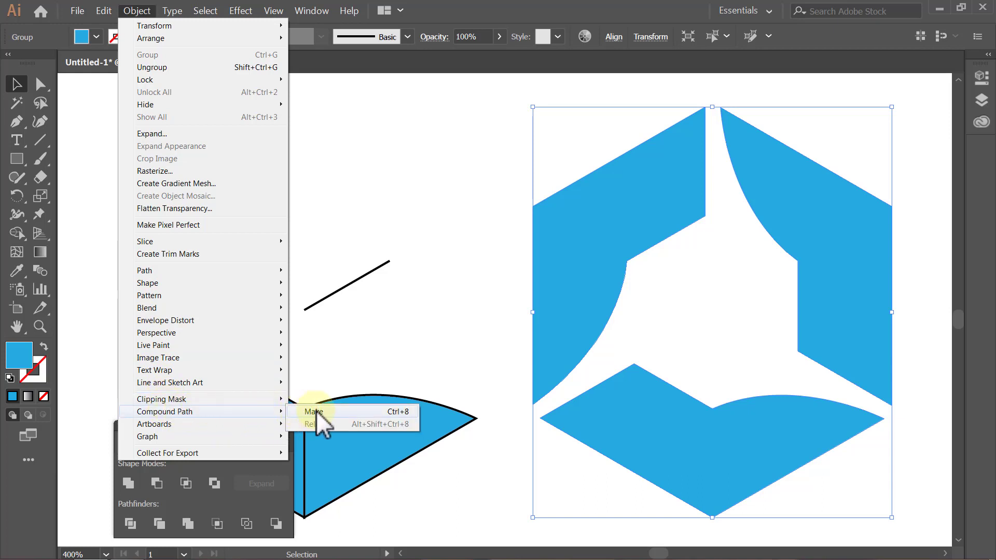
left_click(327, 411)
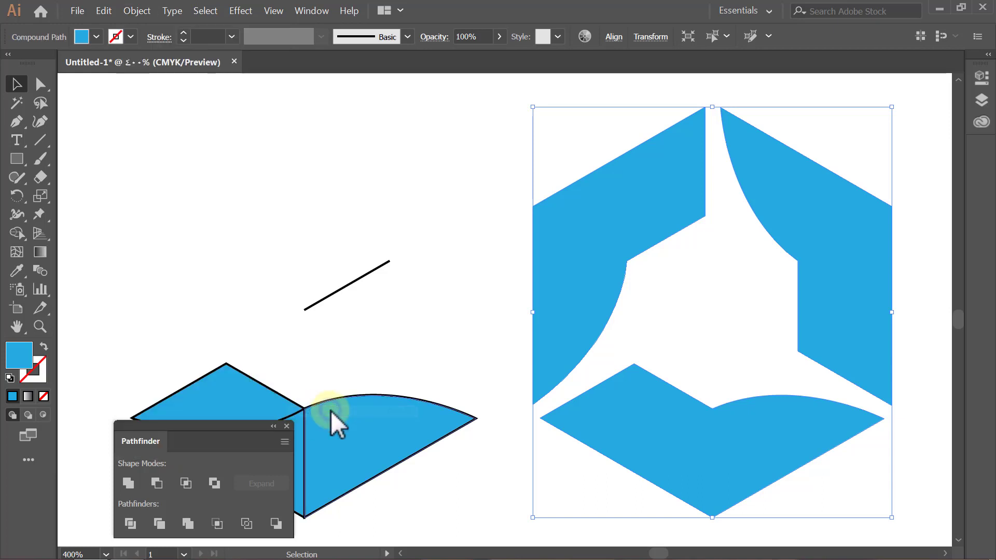
left_click(385, 325)
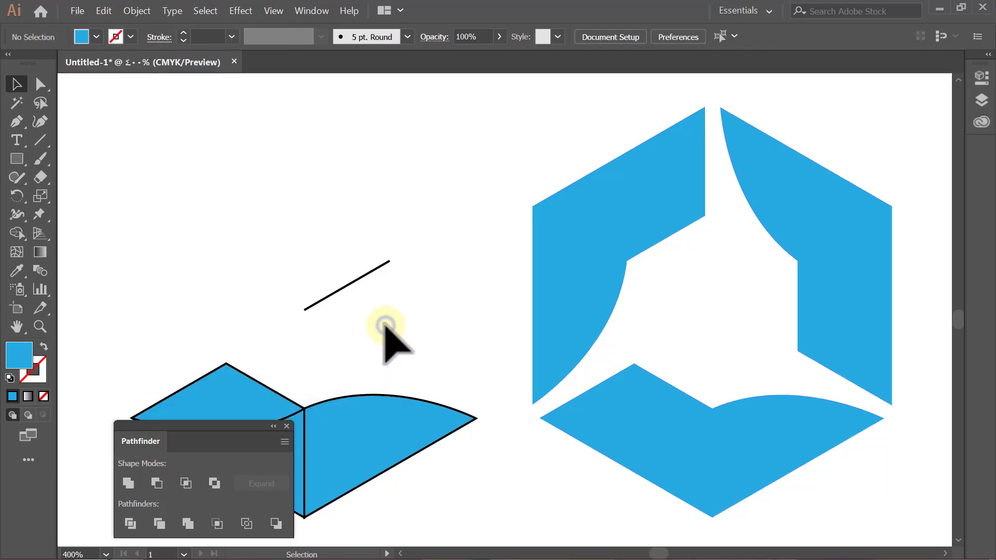
left_click(287, 426)
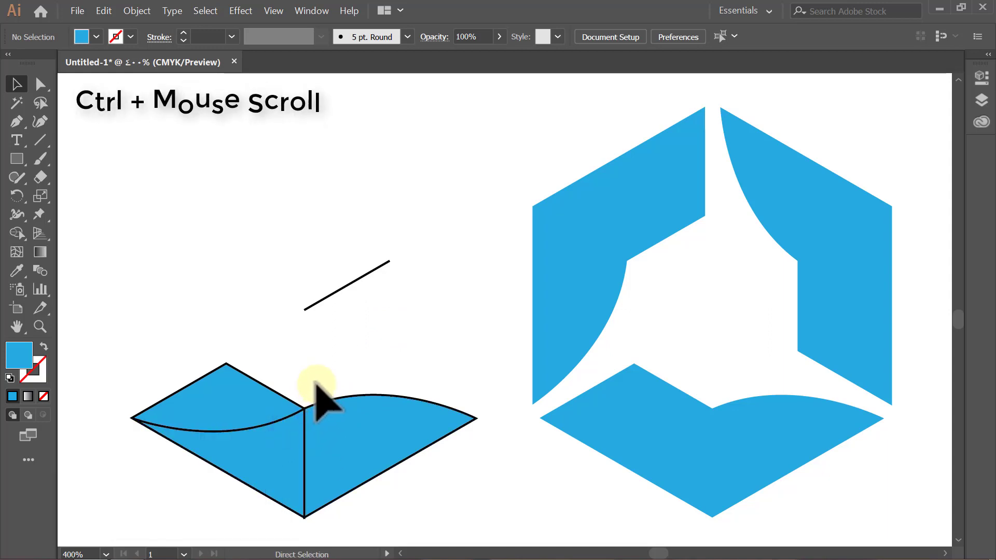
- Give the hexagon logo a white-to-black linear gradient at a -45° angle
scroll(314, 389, "right", 1)
scroll(317, 389, "right", 2)
scroll(317, 400, "right", 1)
scroll(317, 400, "right", 1)
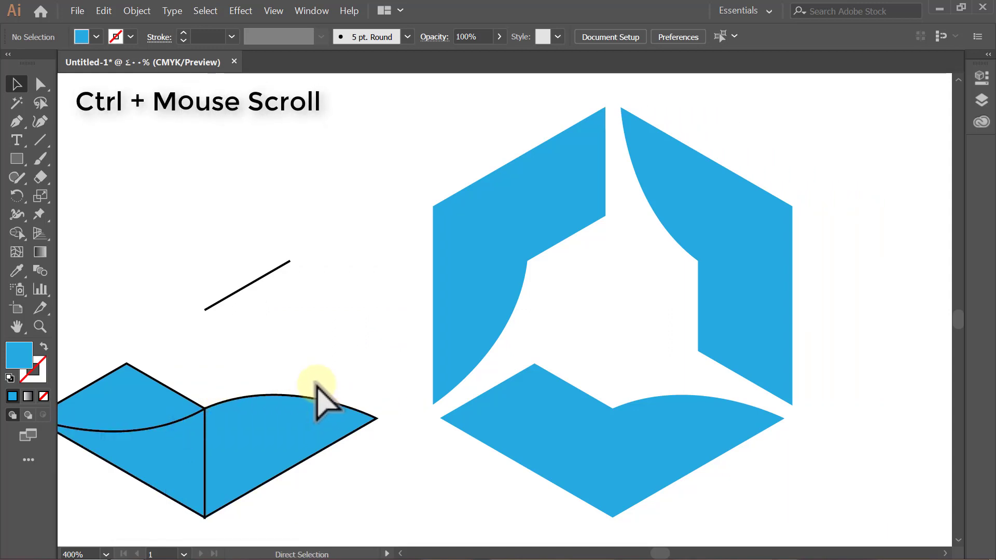
scroll(317, 400, "right", 2)
scroll(317, 386, "right", 2)
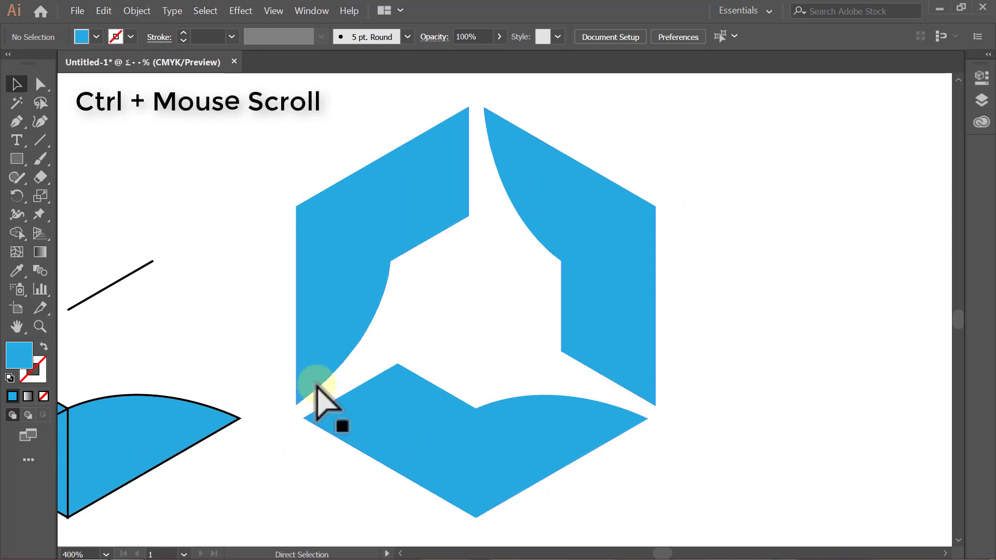
scroll(316, 386, "right", 2)
scroll(317, 386, "right", 1)
scroll(317, 386, "right", 1)
scroll(317, 387, "right", 1)
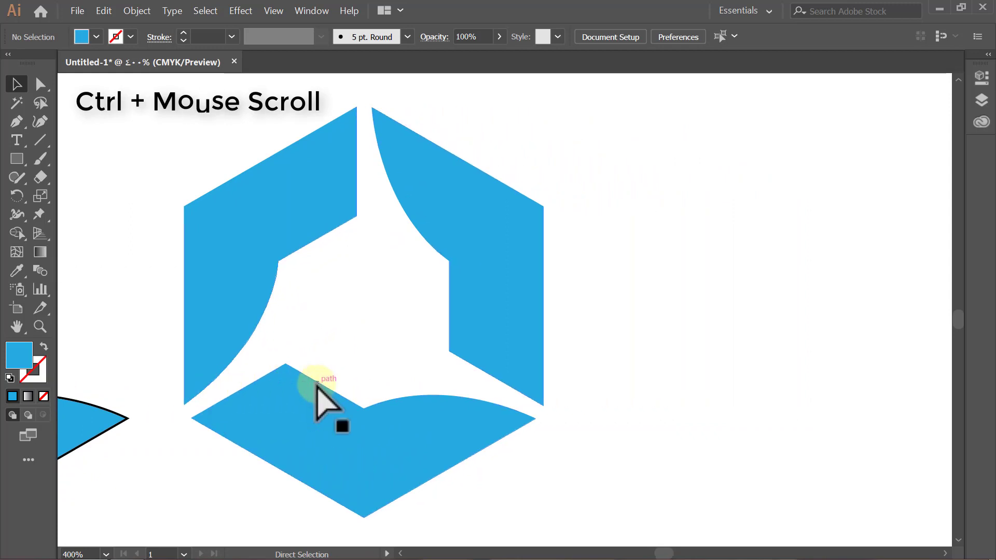
left_click(300, 413)
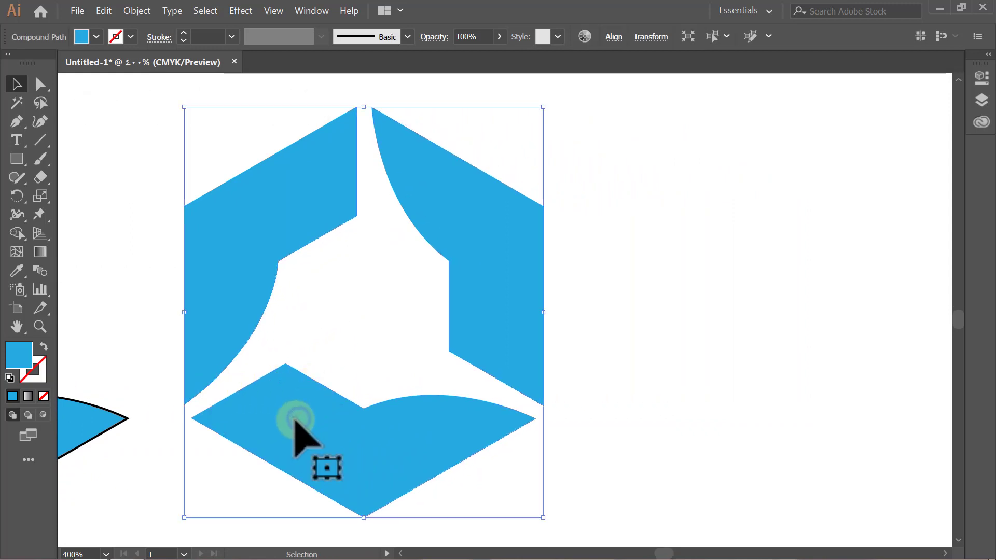
double_click(40, 253)
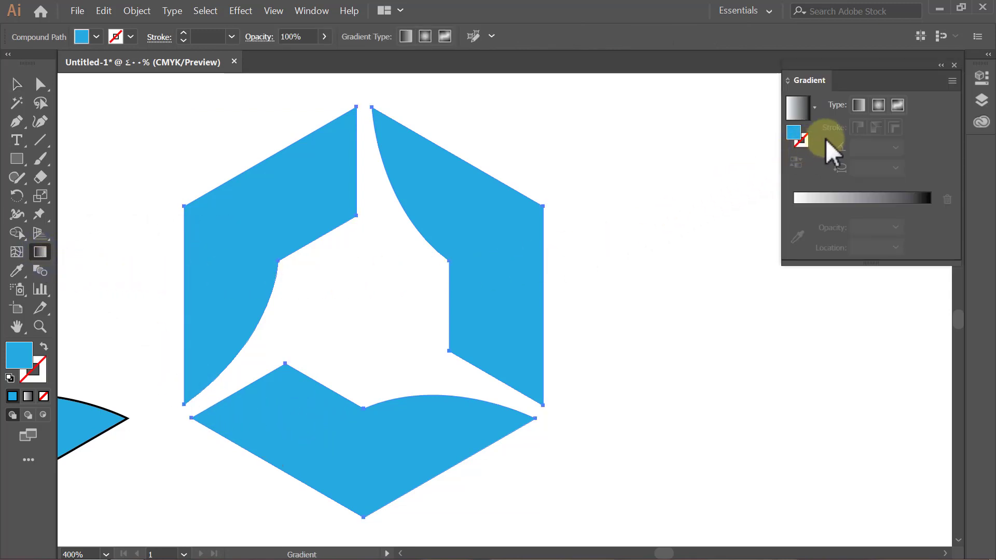
left_click(859, 106)
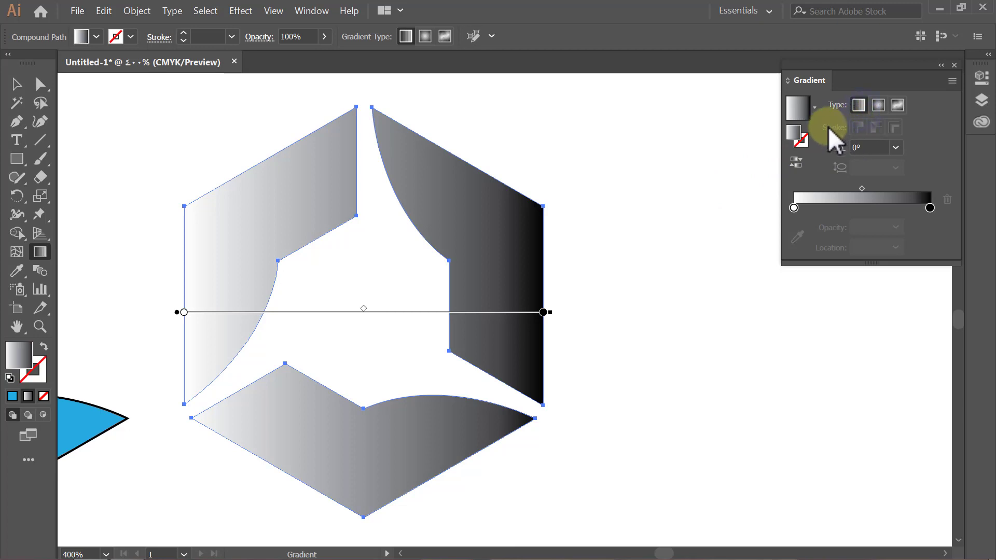
left_click(896, 147)
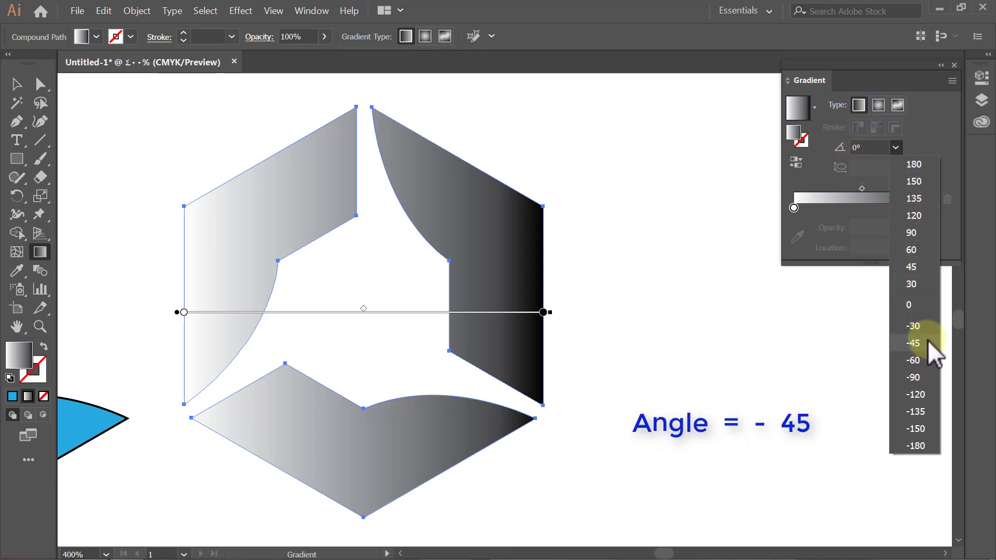
left_click(913, 343)
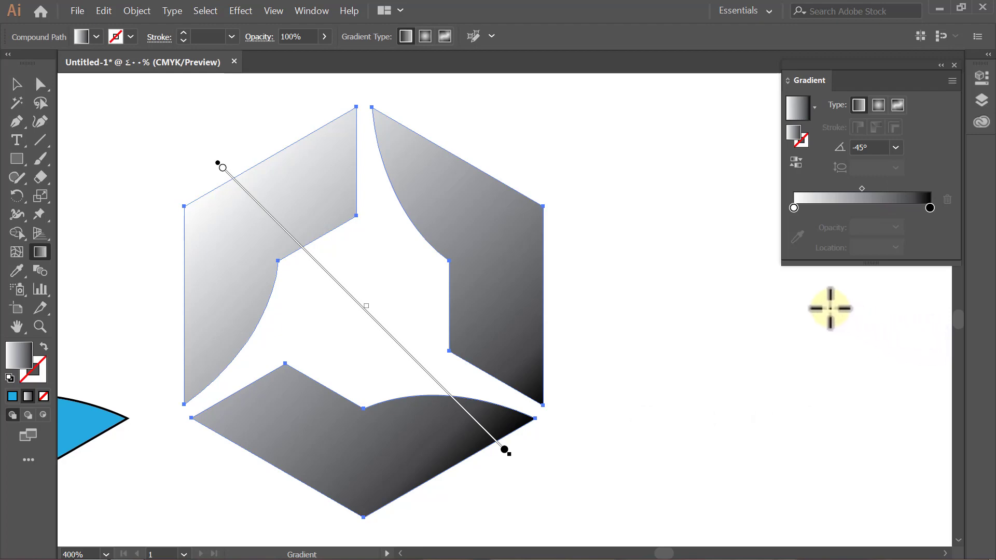
- Set the gradient's starting stop to RGB 255, 205, 5 yellow
double_click(793, 208)
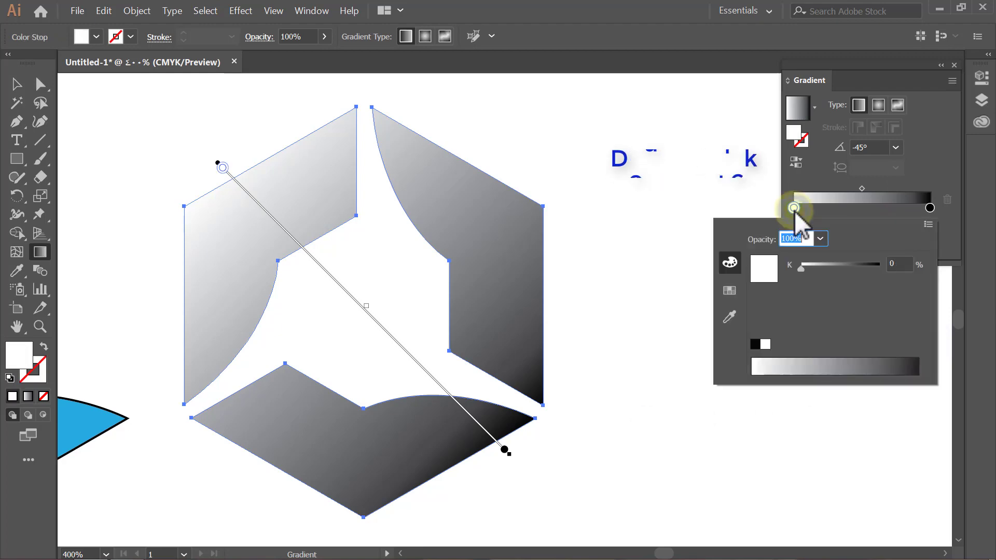
left_click(929, 225)
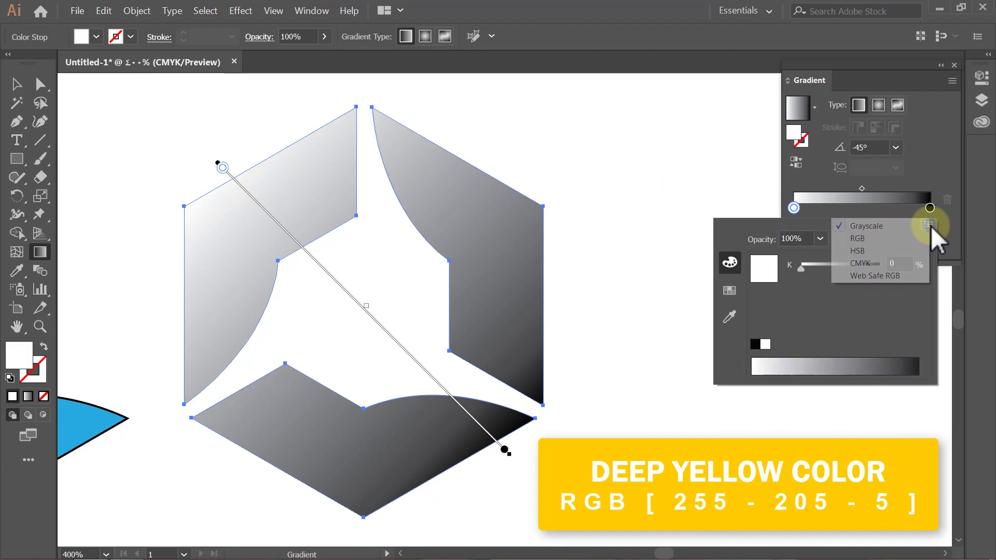
left_click(877, 238)
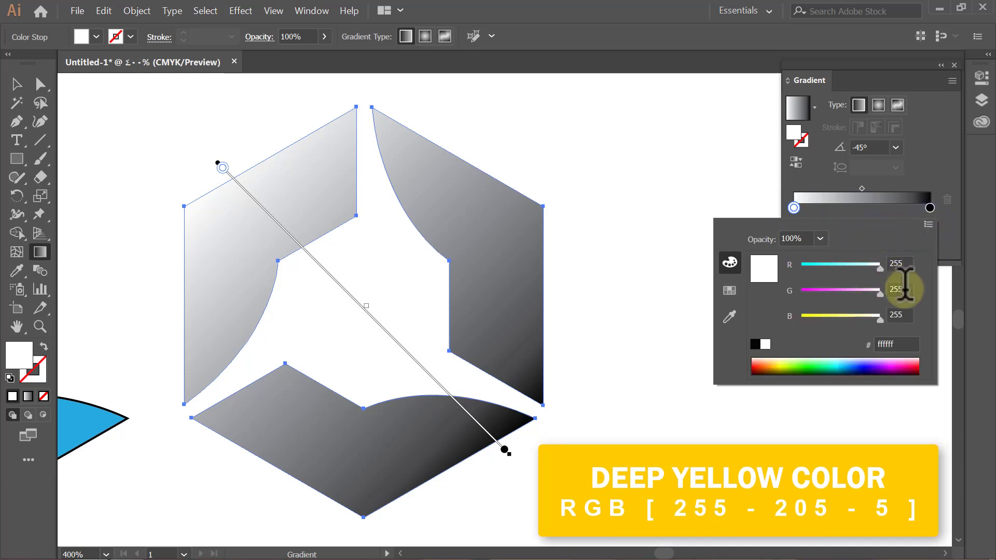
type("205")
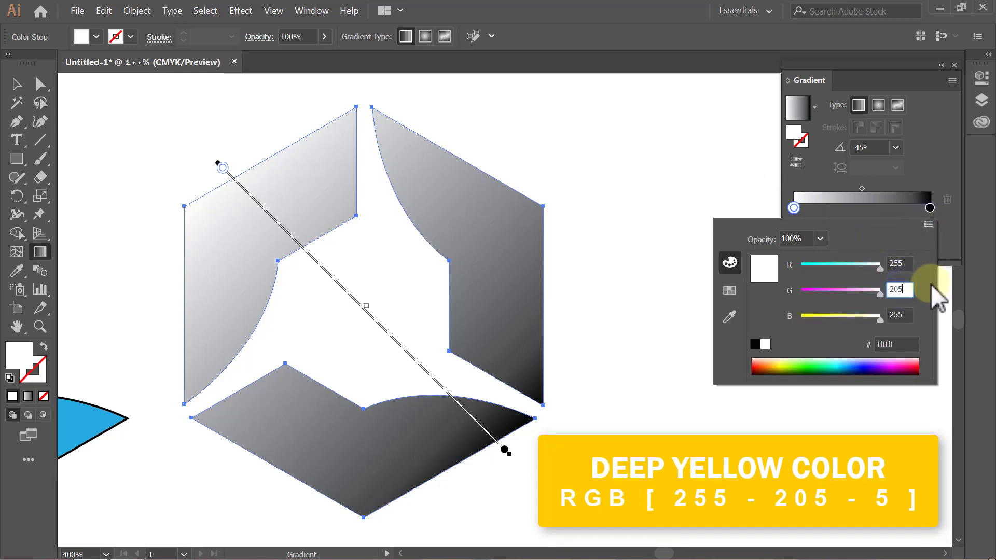
left_click(910, 314)
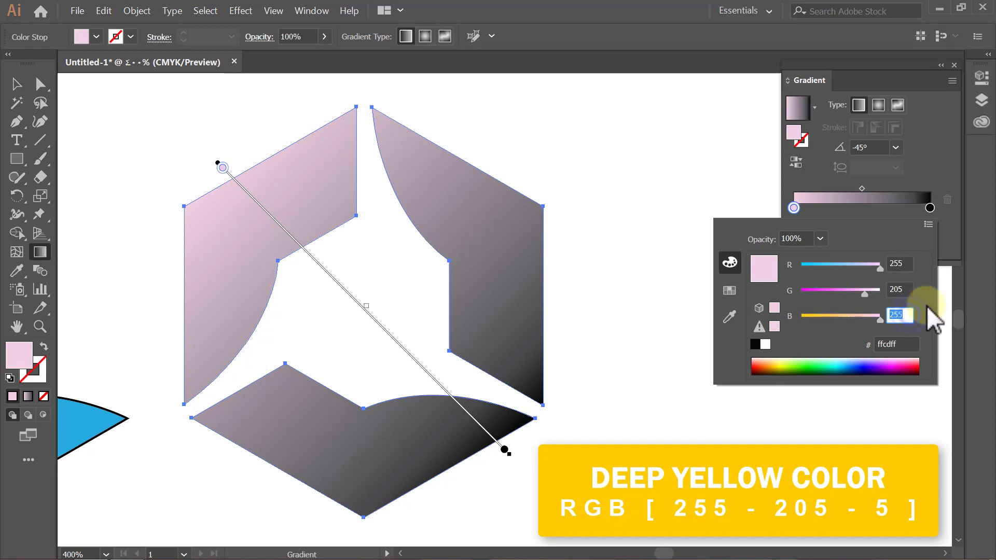
type("5")
key("Return")
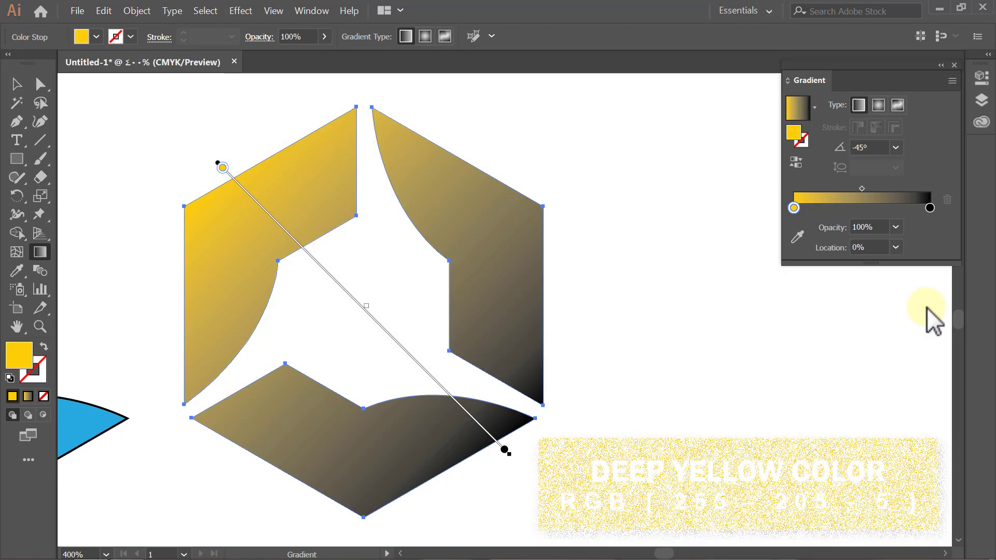
- Set the gradient's end stop to RGB 237, 32, 36 red
double_click(931, 209)
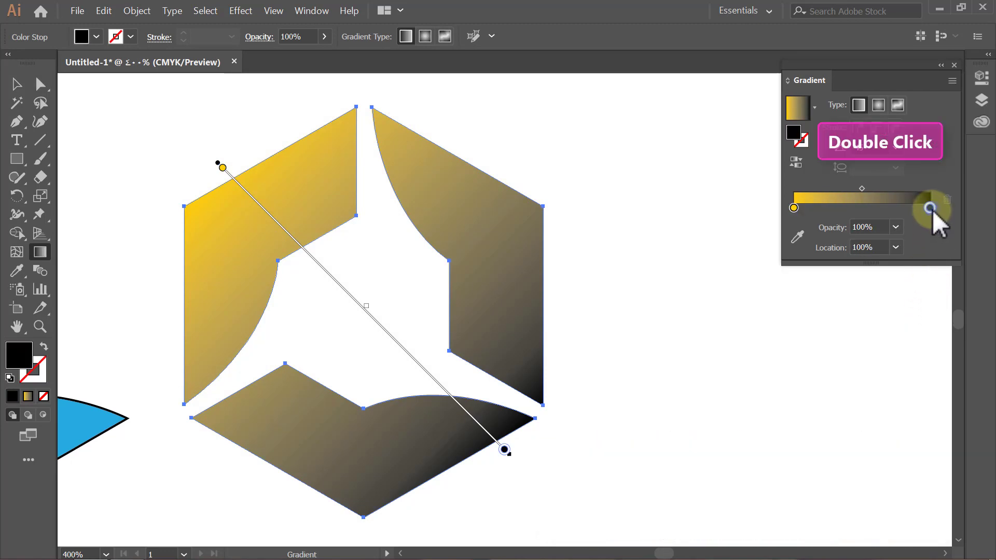
left_click(927, 226)
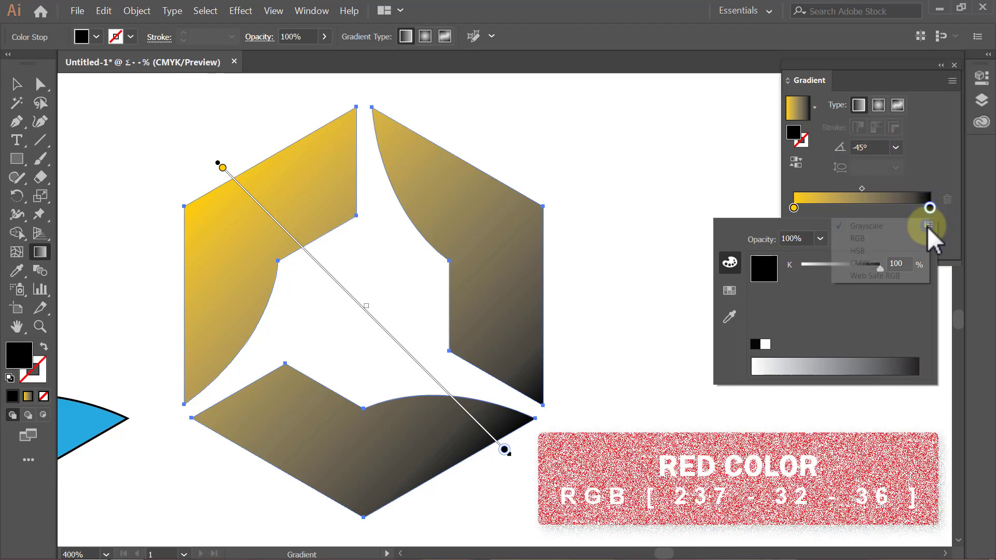
left_click(879, 238)
left_click(906, 264)
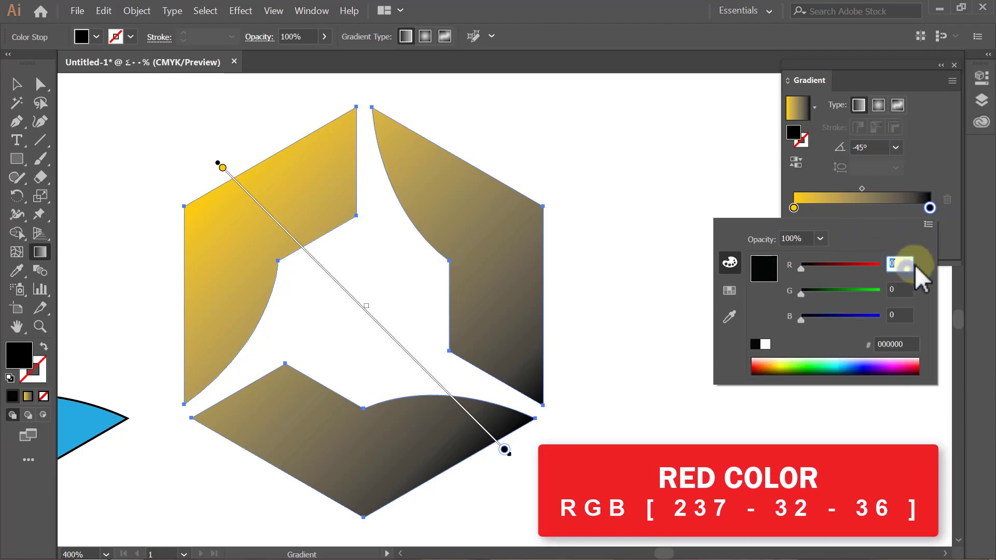
type("7")
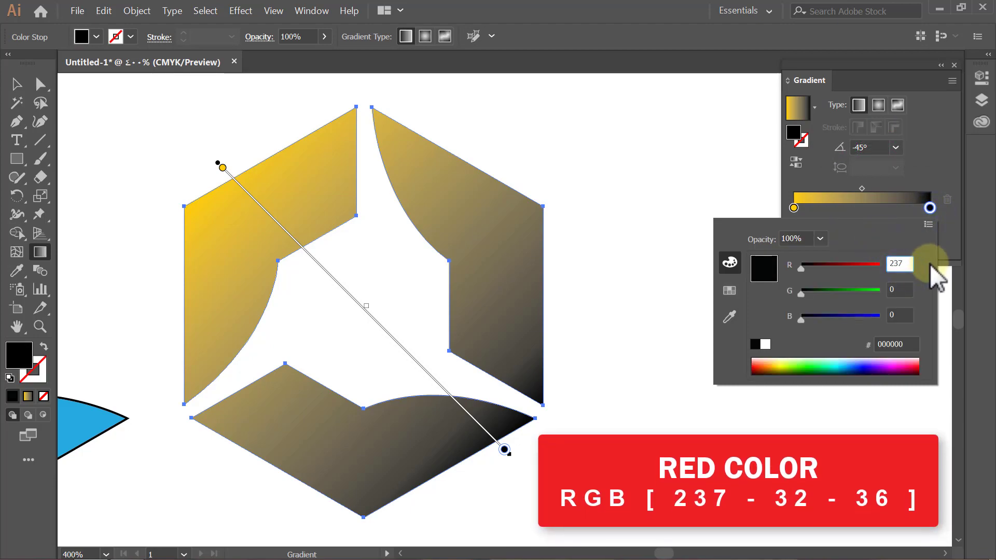
left_click(900, 289)
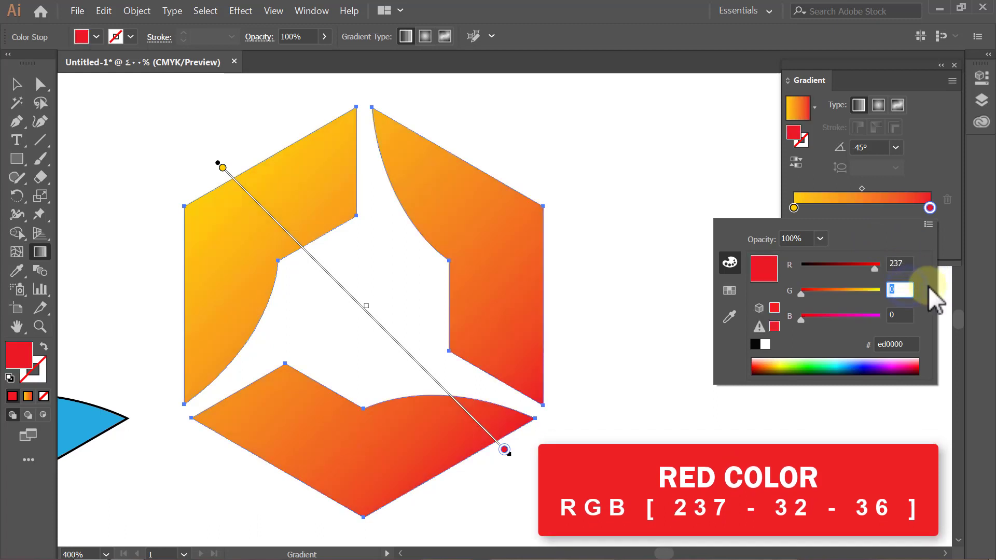
type("32")
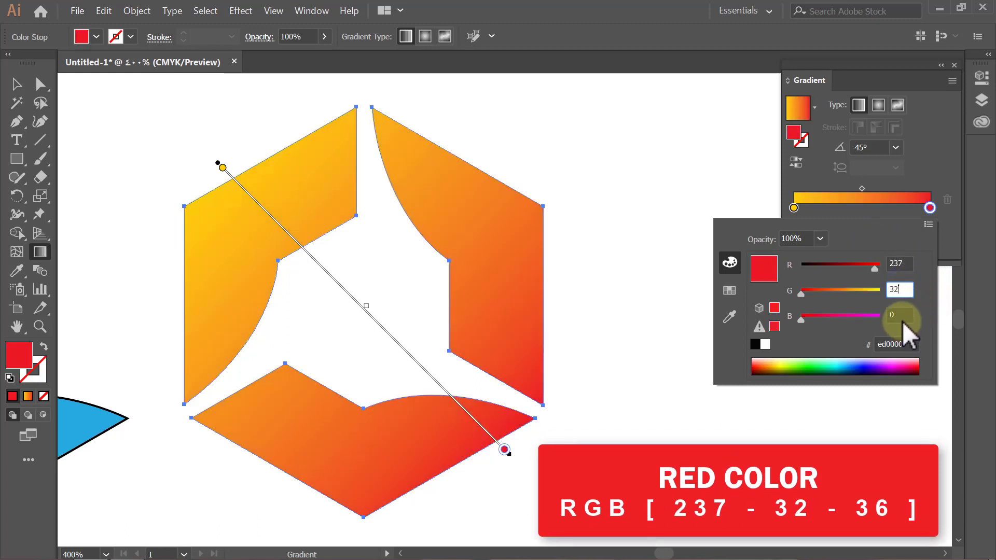
left_click(901, 318)
type("36")
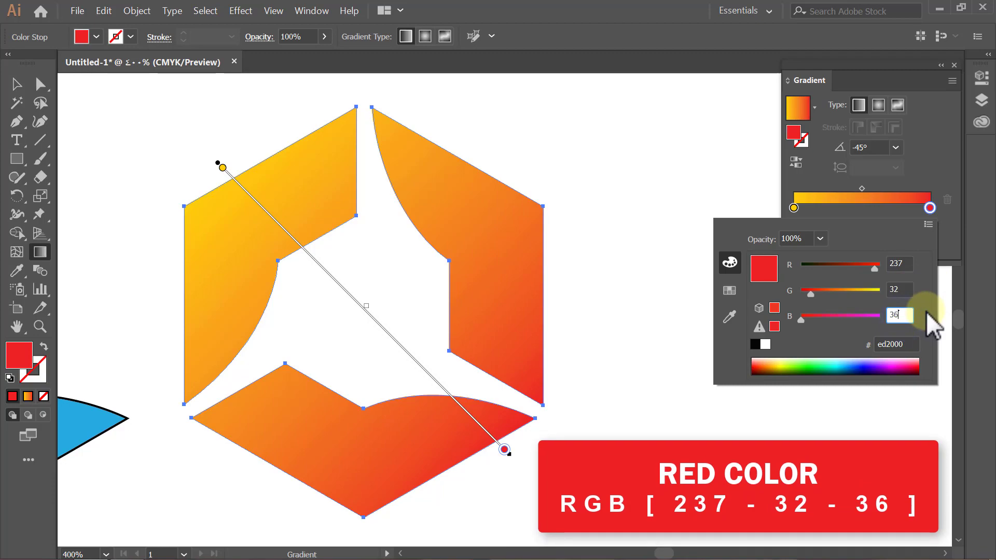
key("Return")
key("v")
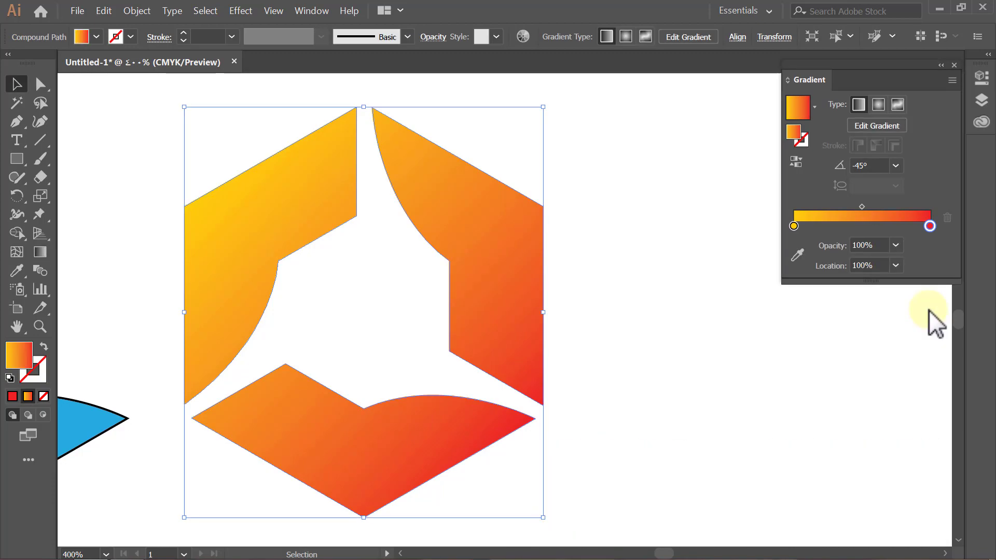
left_click(928, 309)
- Remove the stroke from the left design's right blue wedge
scroll(927, 309, "left", 1)
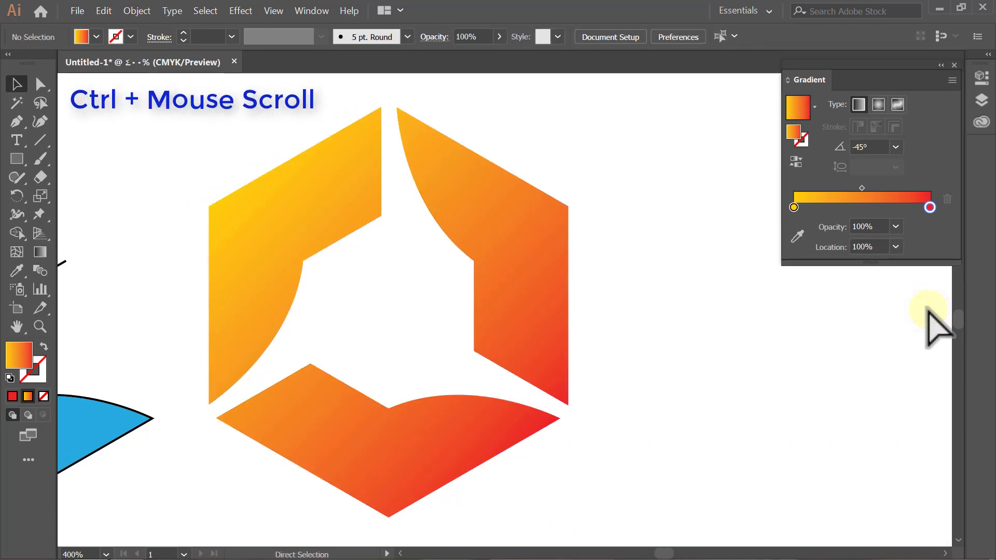
scroll(927, 309, "left", 1)
scroll(928, 309, "left", 2)
scroll(928, 309, "left", 2)
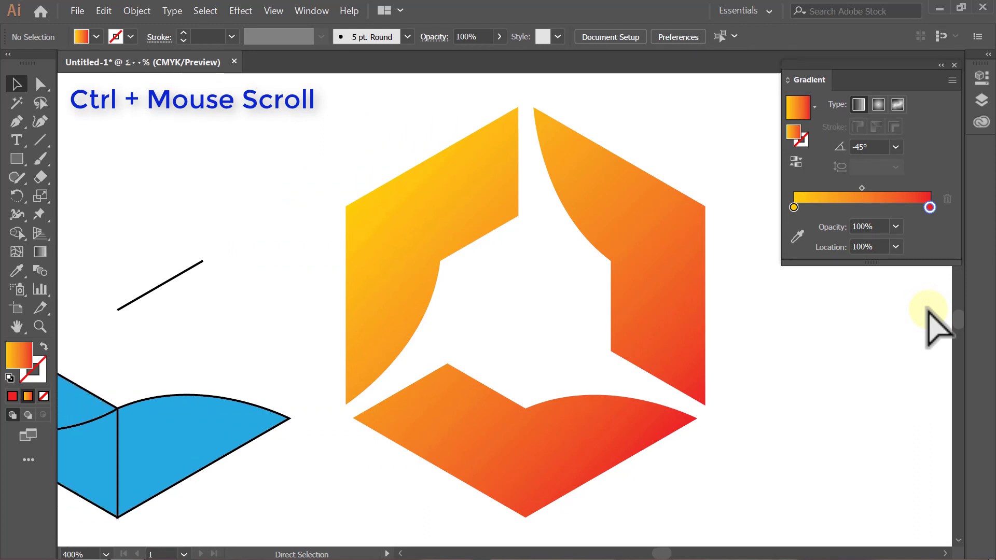
scroll(928, 309, "left", 1)
scroll(928, 309, "left", 1)
scroll(928, 309, "left", 1)
scroll(928, 309, "left", 1)
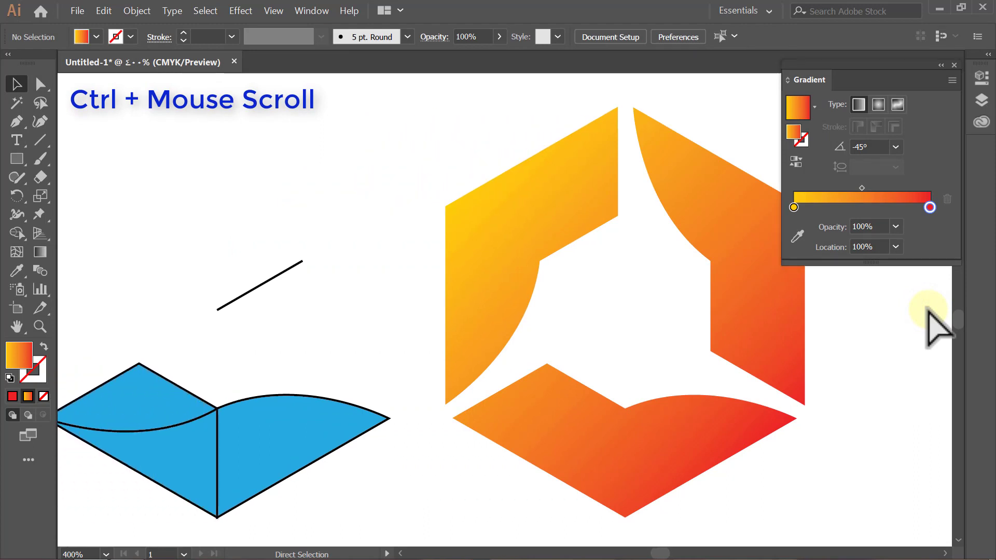
scroll(928, 309, "left", 1)
scroll(928, 310, "left", 1)
scroll(928, 310, "left", 2)
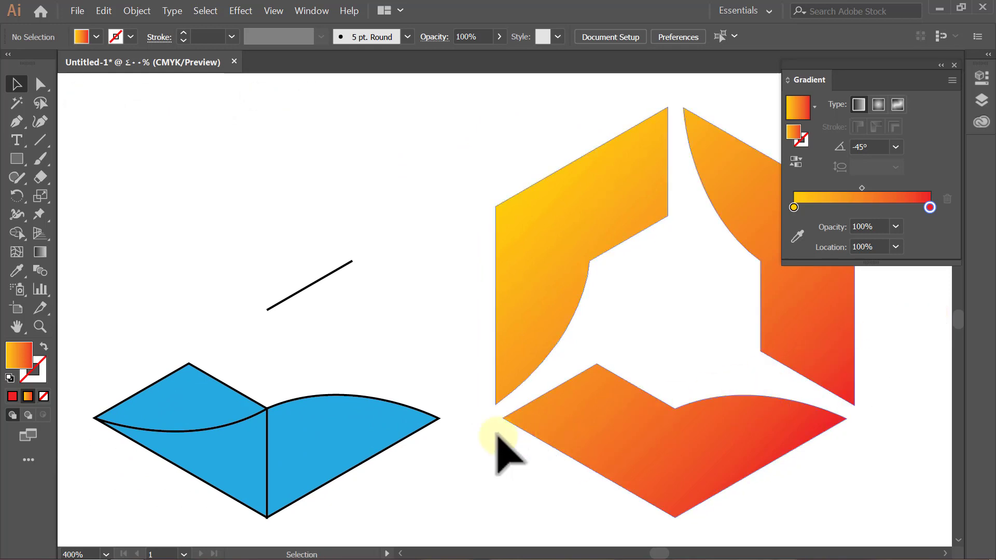
left_click(346, 437)
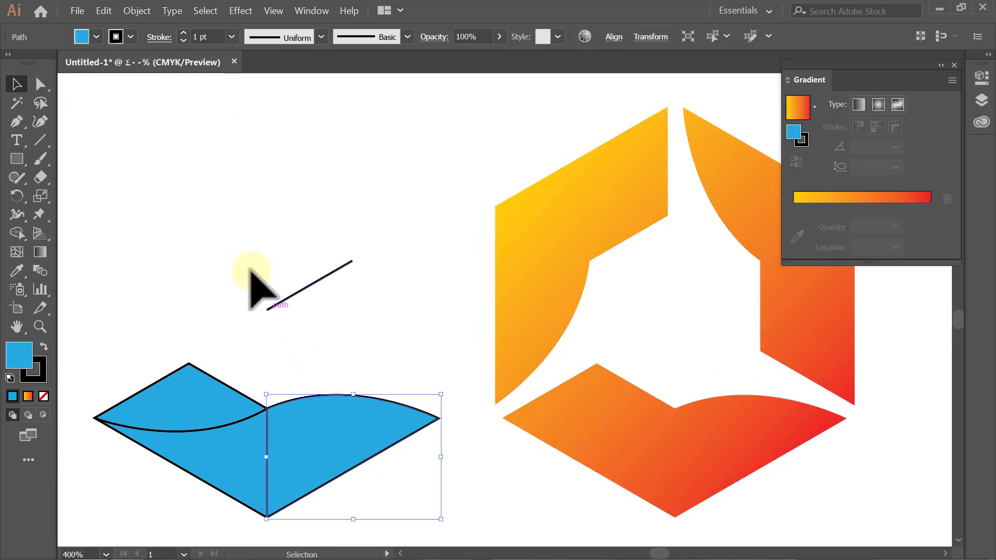
left_click(132, 37)
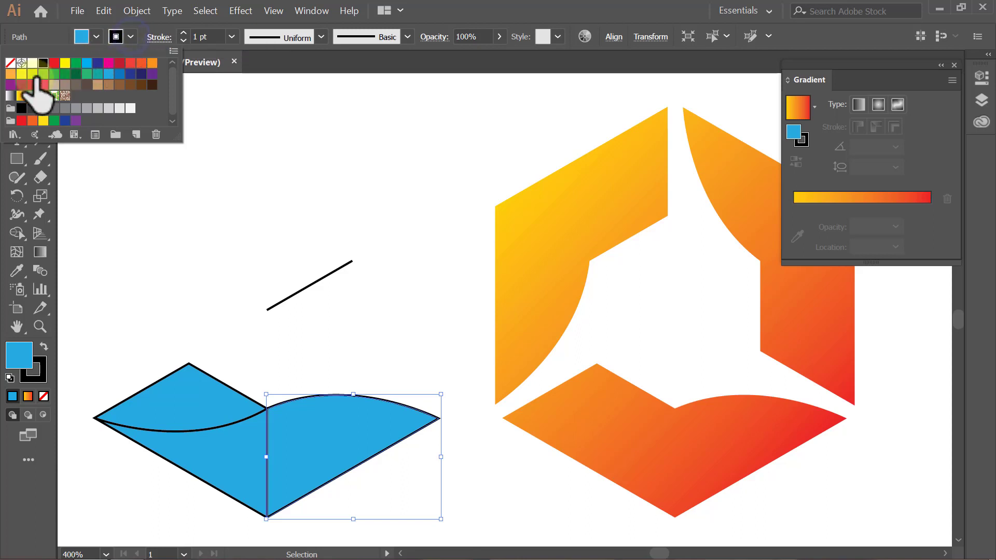
left_click(11, 63)
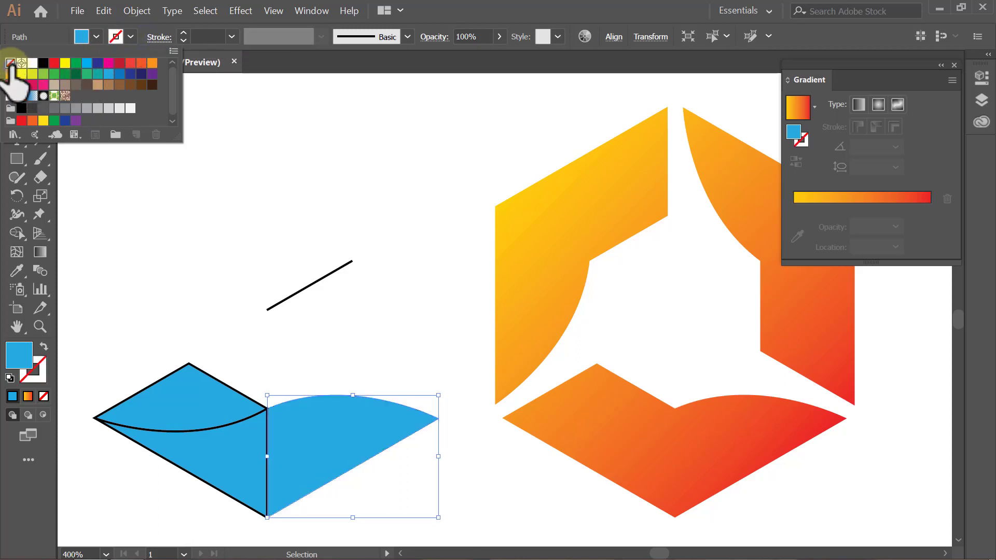
left_click(132, 36)
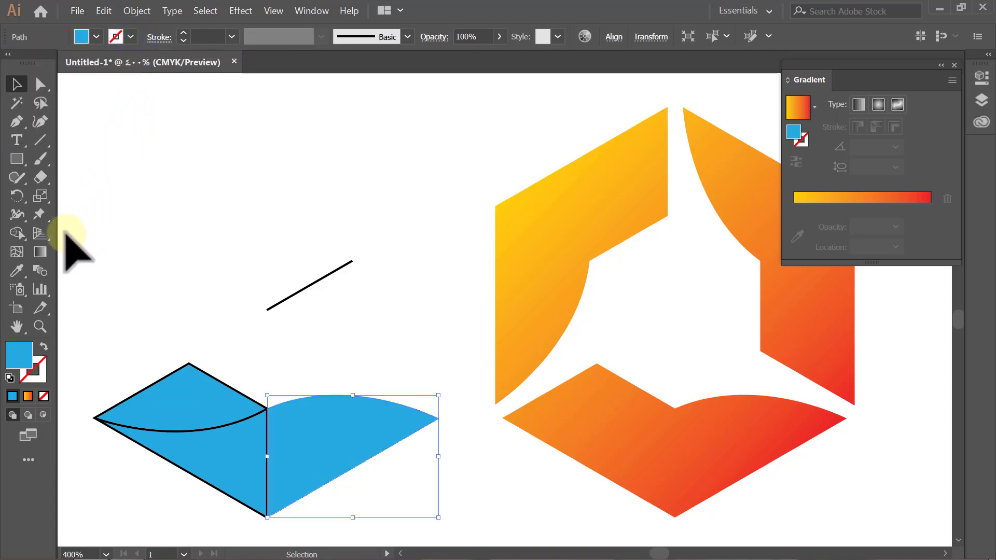
- Apply the yellow-red gradient to the wedge, running from red at its left edge to yellow at its tip
left_click(41, 254)
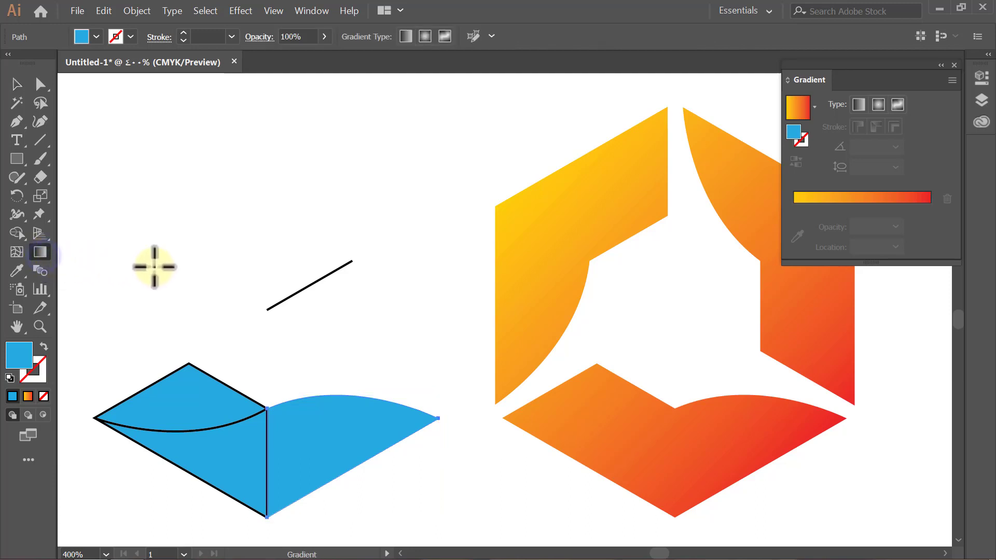
left_click(861, 105)
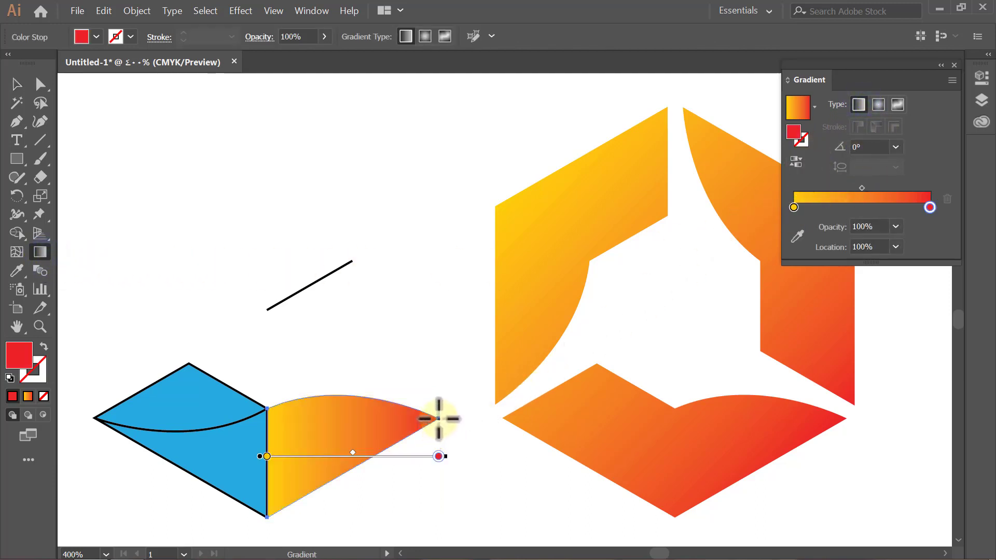
left_click_drag(439, 418, 267, 450)
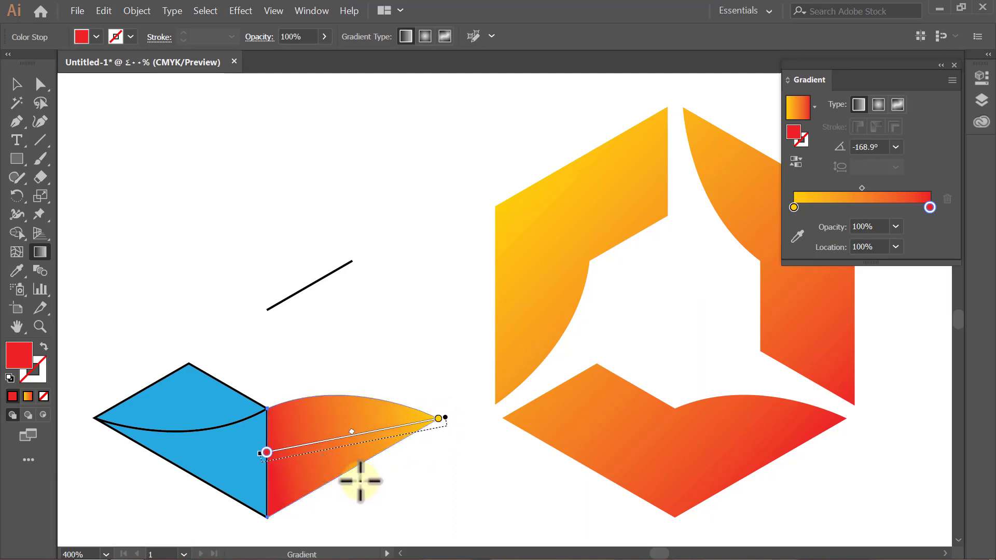
- Make the wedge's left gradient stop black (RGB 0, 0, 0) at 10% opacity
double_click(794, 208)
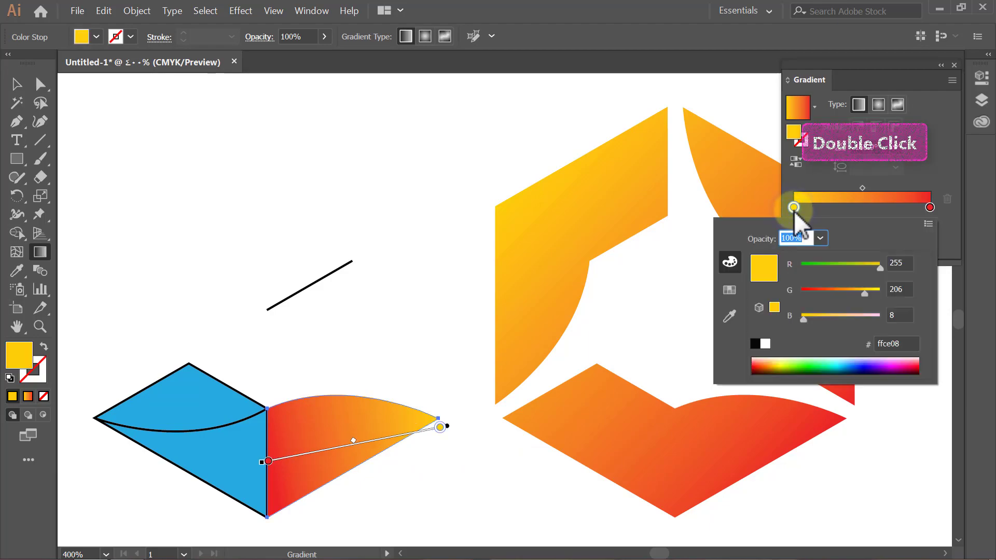
left_click(907, 263)
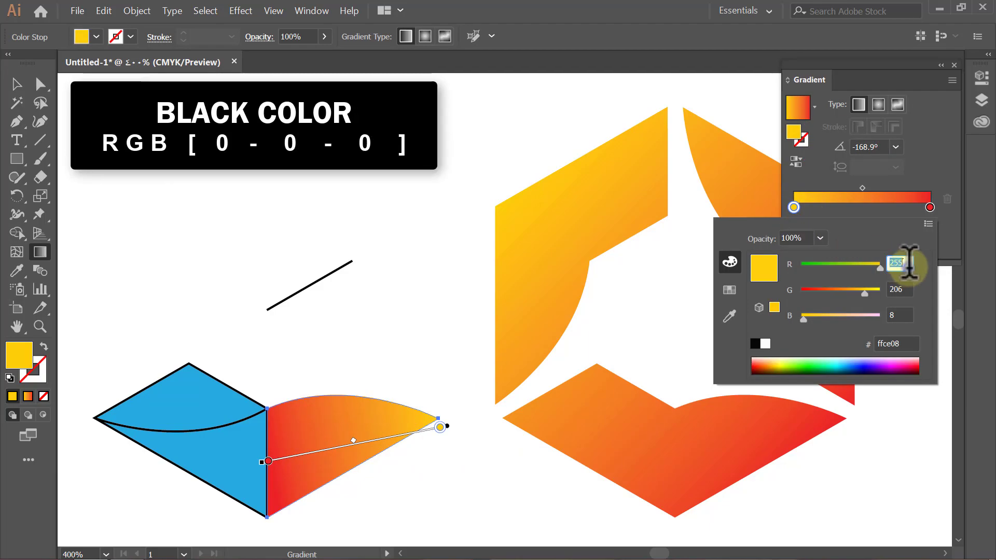
type("0")
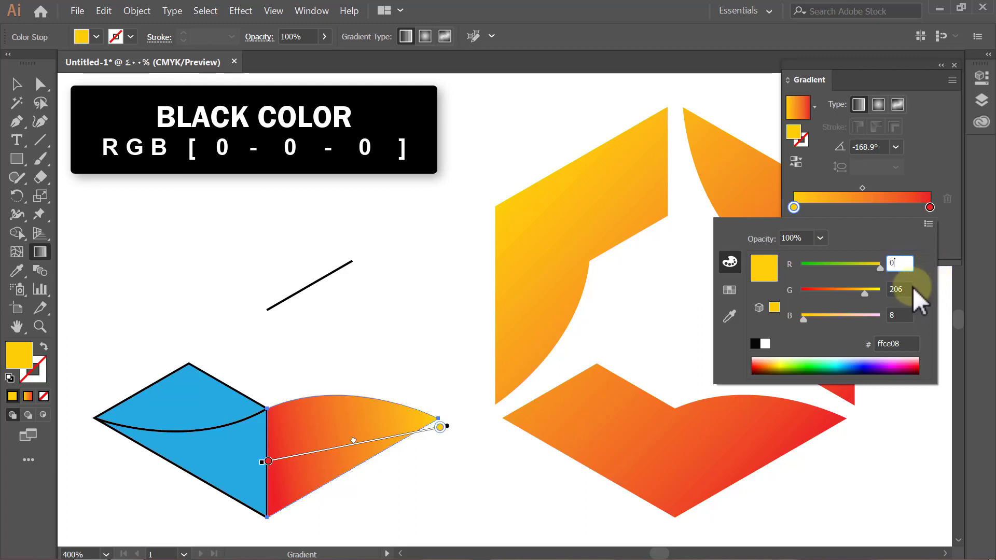
left_click(909, 289)
type("0")
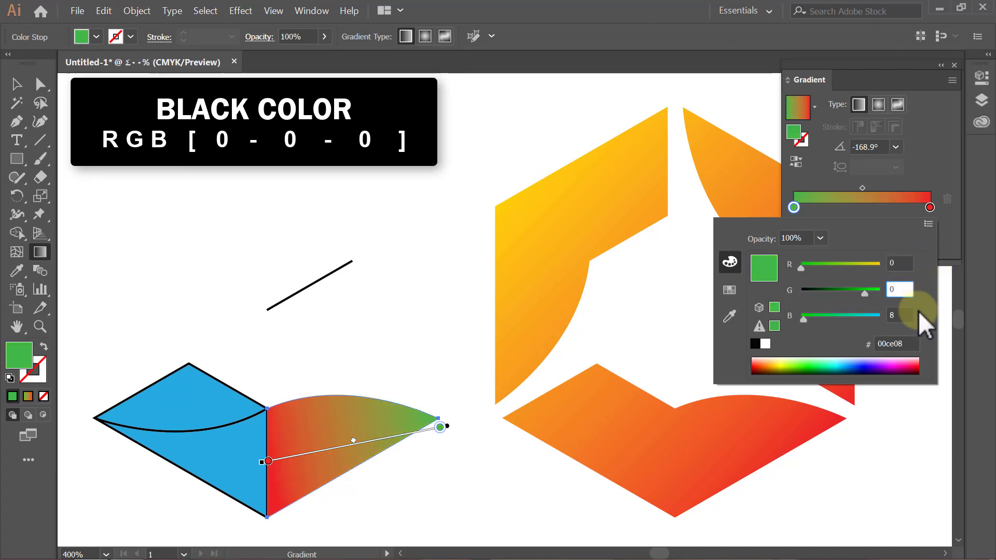
left_click(910, 314)
type("0")
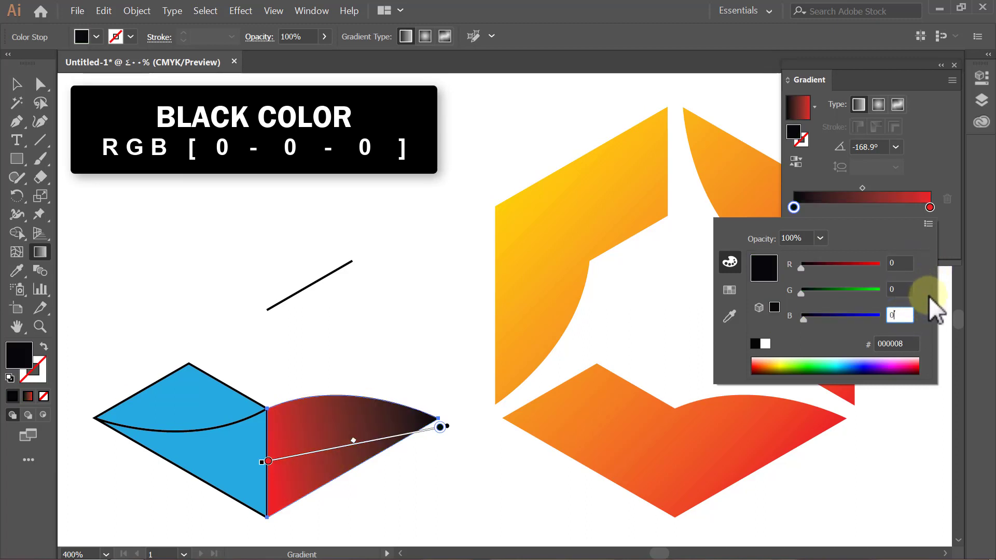
key("Return")
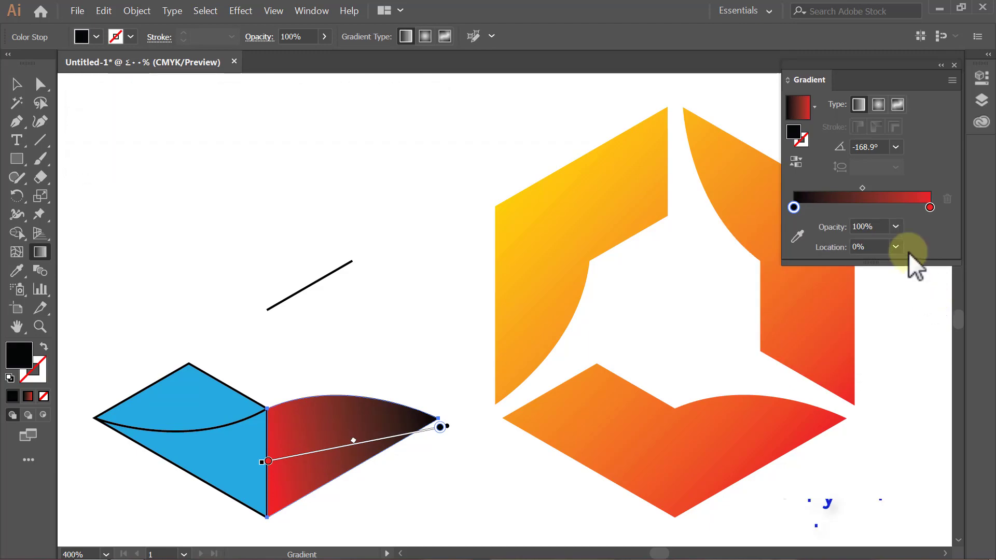
left_click(897, 246)
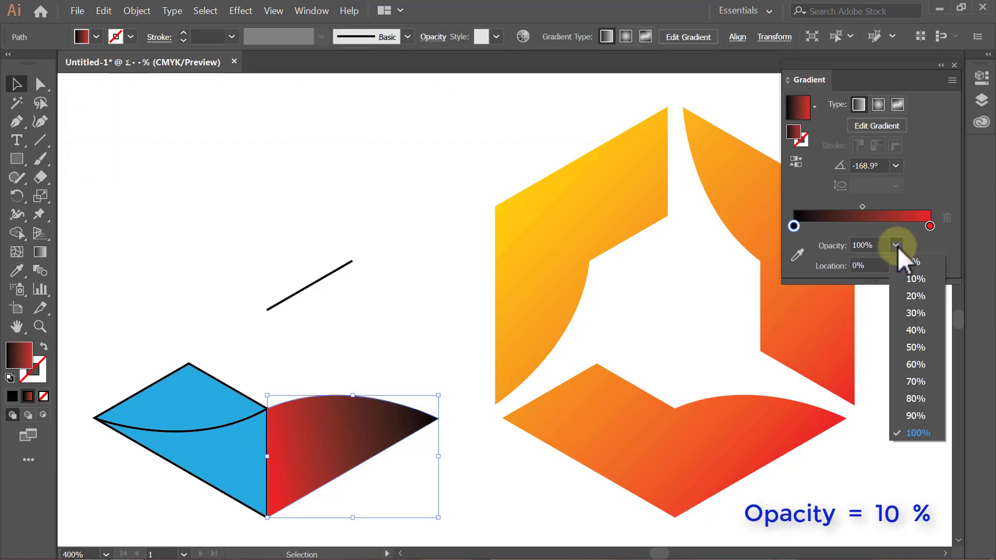
left_click(927, 279)
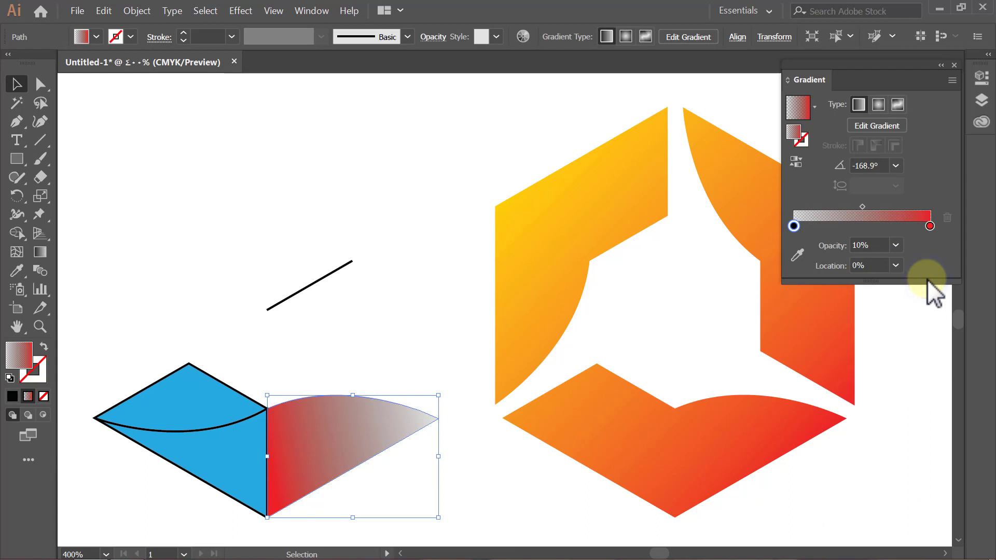
- Set the right stop to the logo's sampled orange-red at 0% opacity
left_click(930, 226)
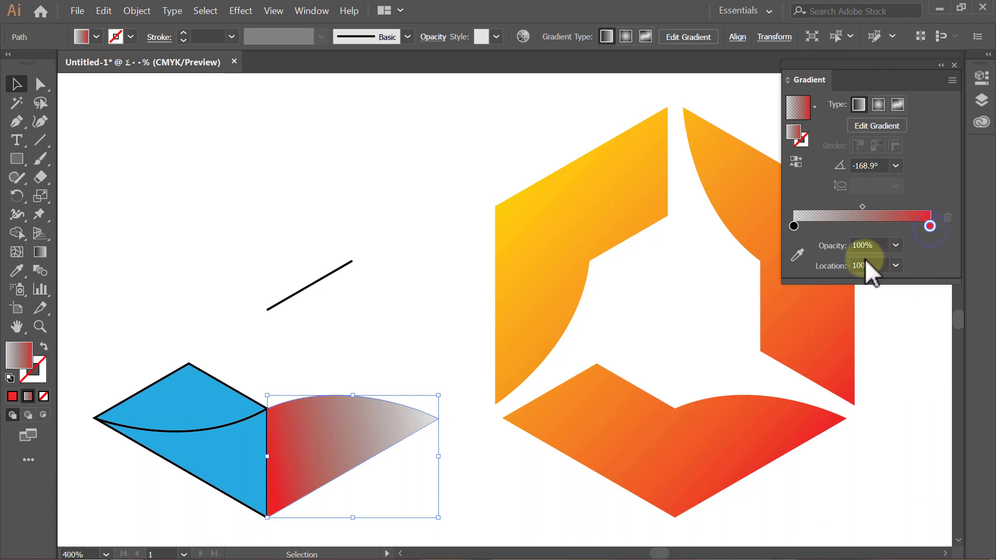
left_click(797, 254)
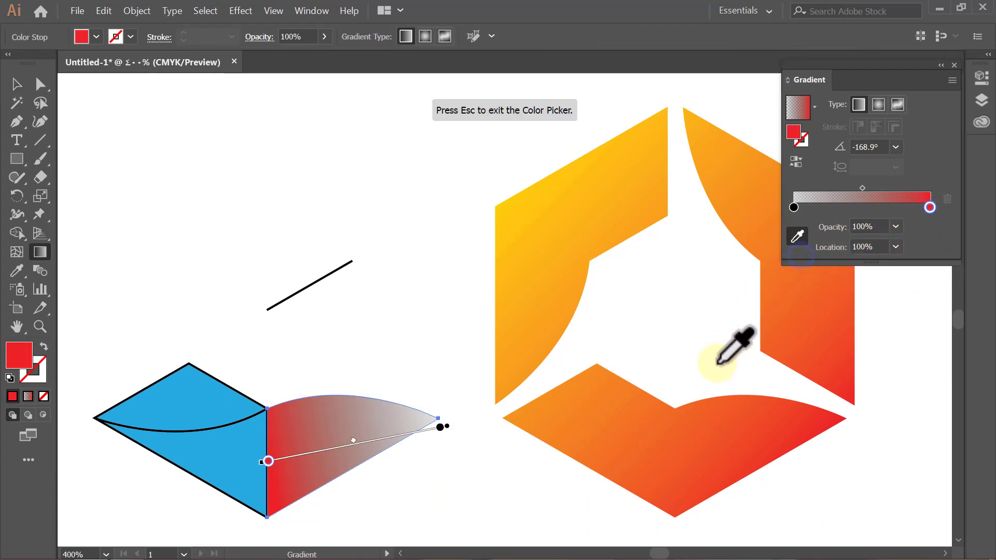
left_click(689, 444)
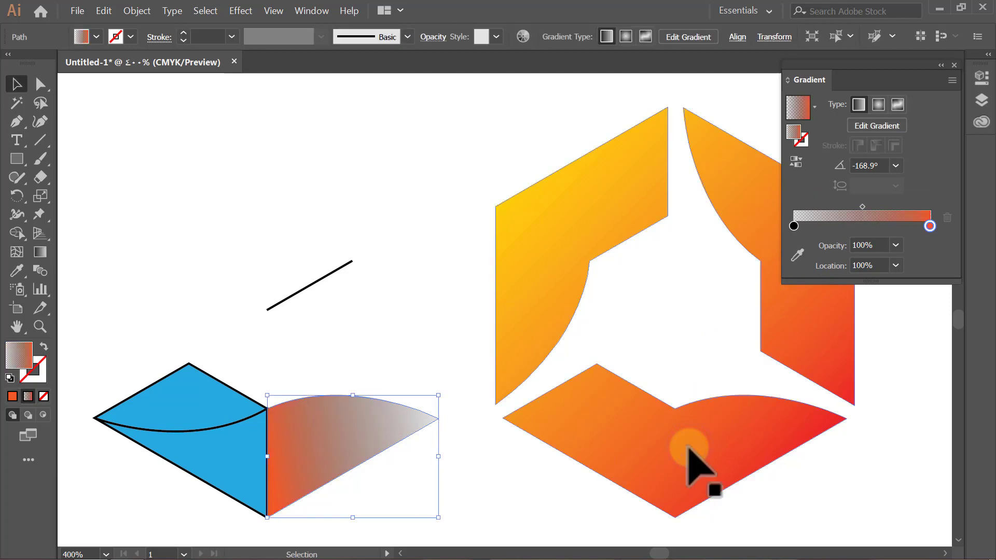
left_click(896, 245)
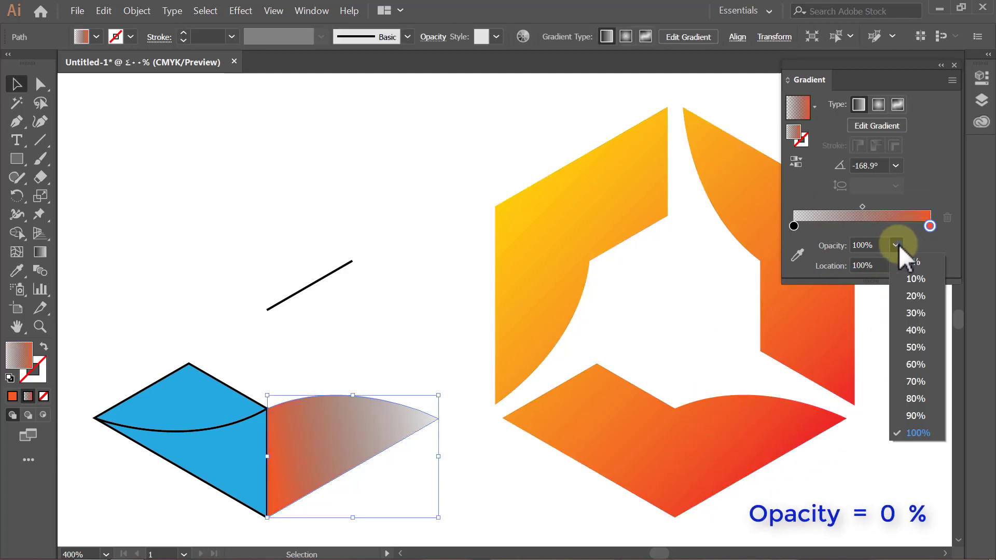
left_click(913, 262)
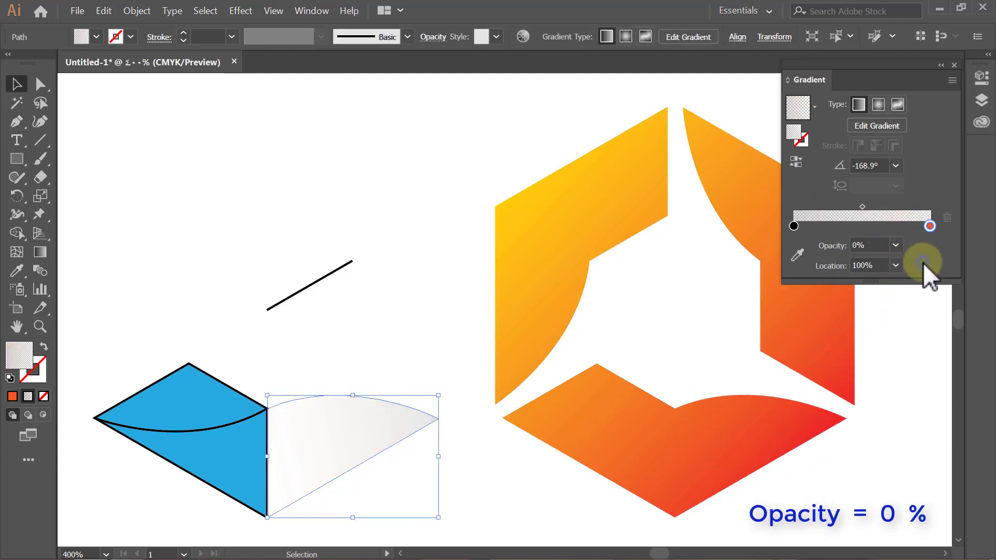
- Select the lower blue triangle and remove its black outline
left_click(911, 301)
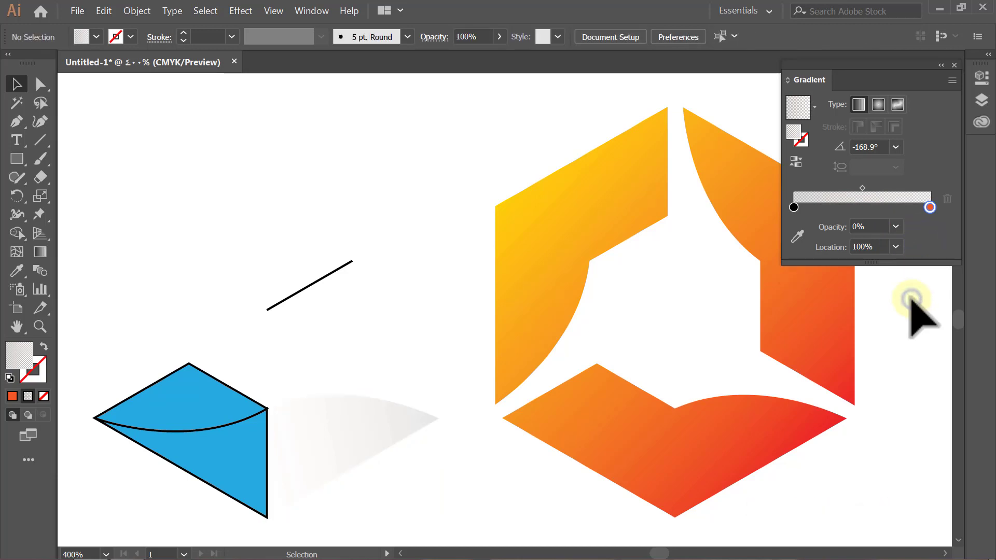
left_click(247, 471)
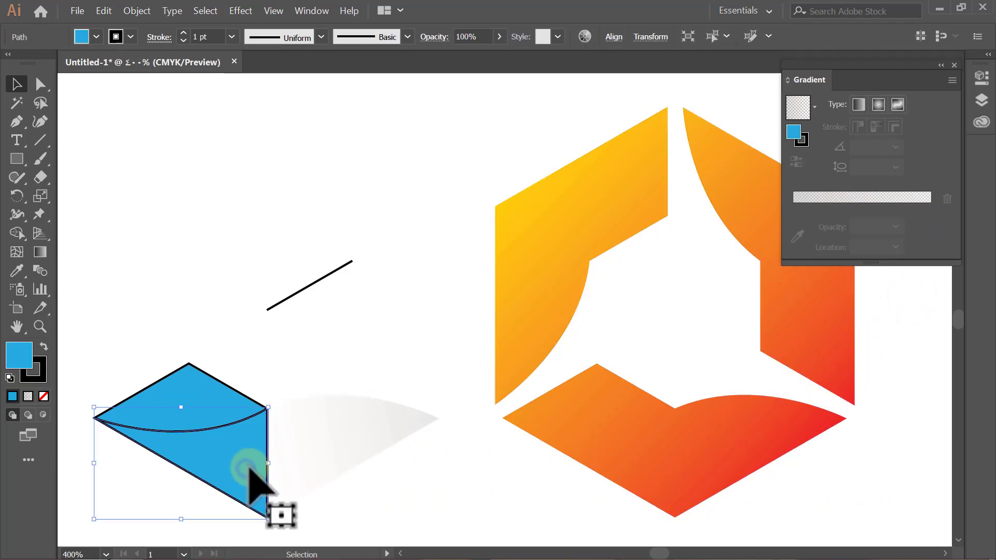
left_click(129, 35)
left_click(10, 63)
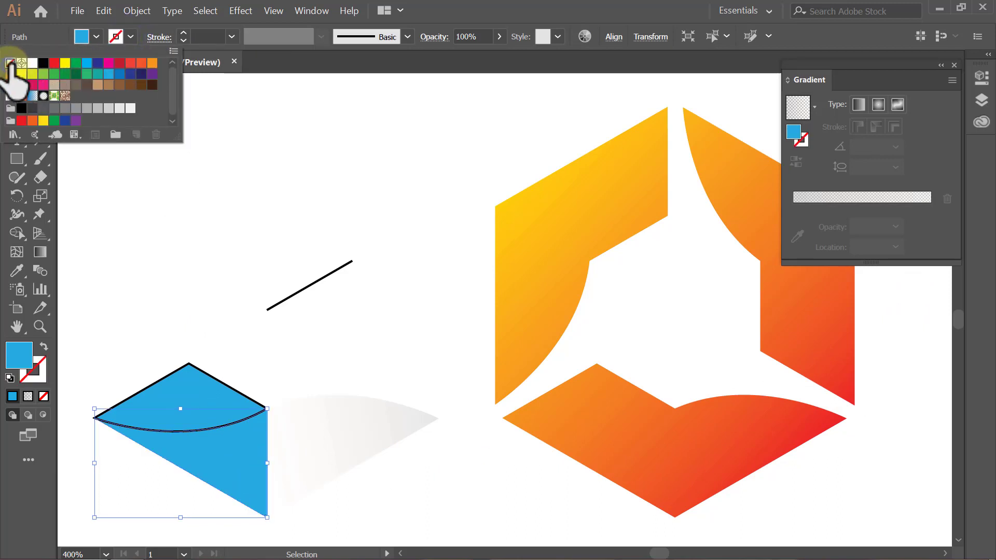
left_click(129, 34)
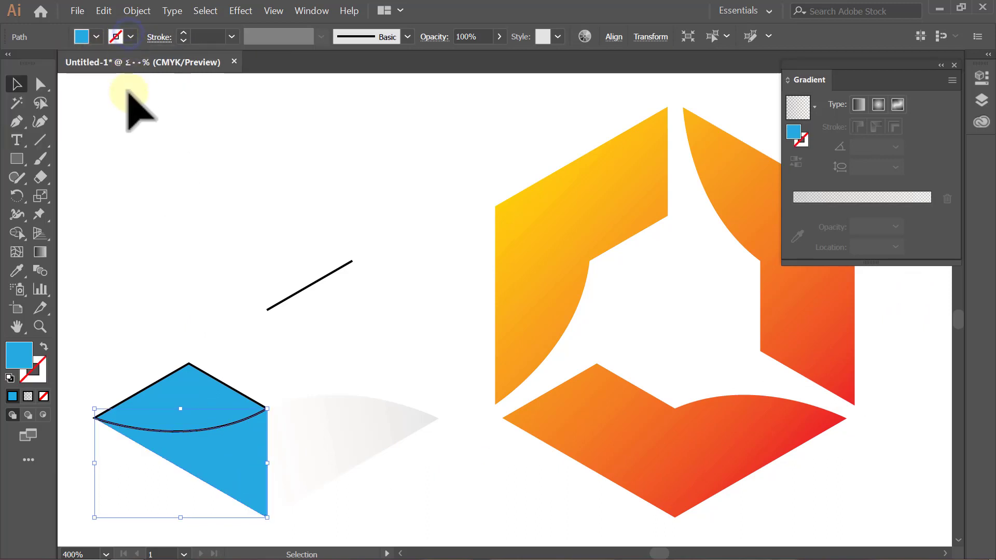
- Give the triangle a linear gradient from bottom corner to curve, ending in logo orange at 0% opacity
left_click(41, 254)
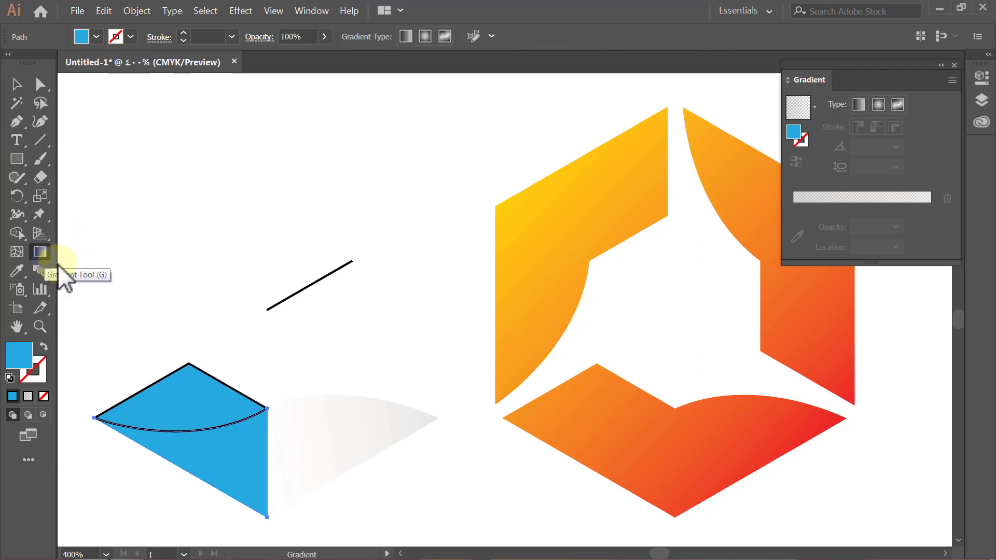
left_click(859, 104)
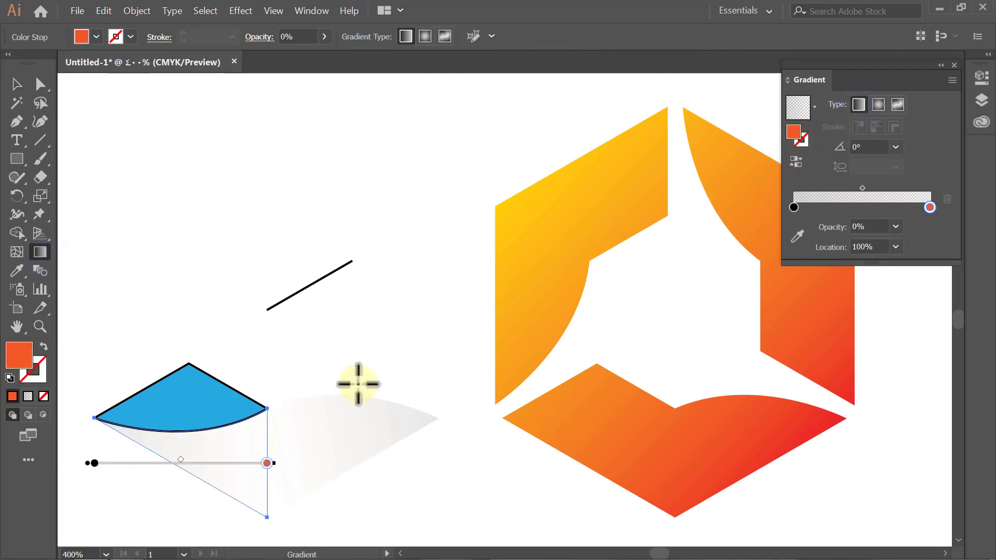
left_click_drag(265, 519, 194, 435)
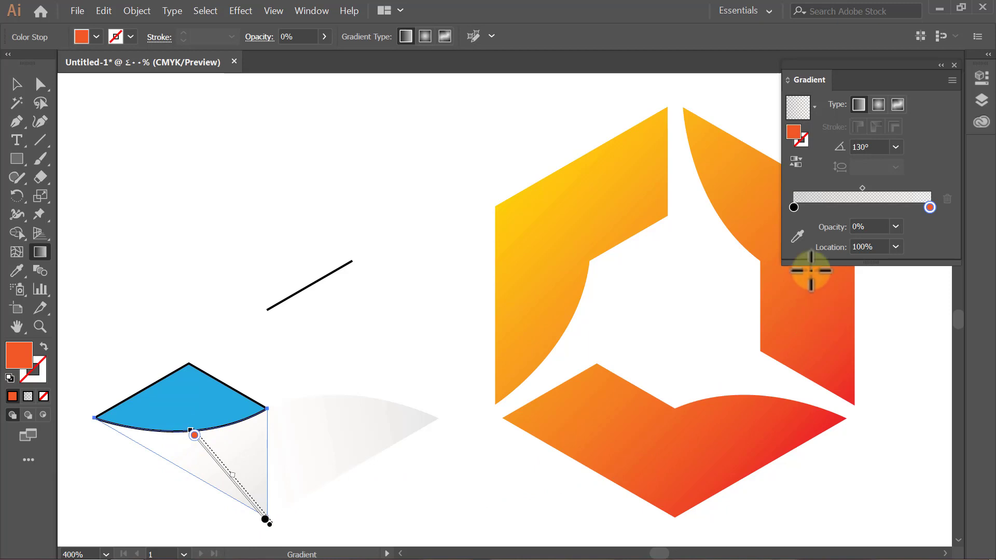
left_click(798, 236)
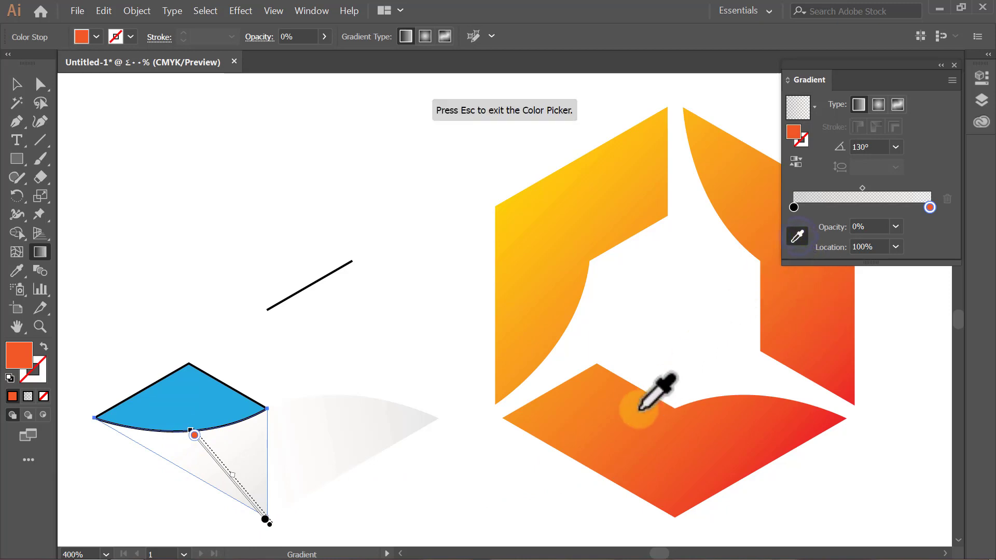
left_click(608, 424)
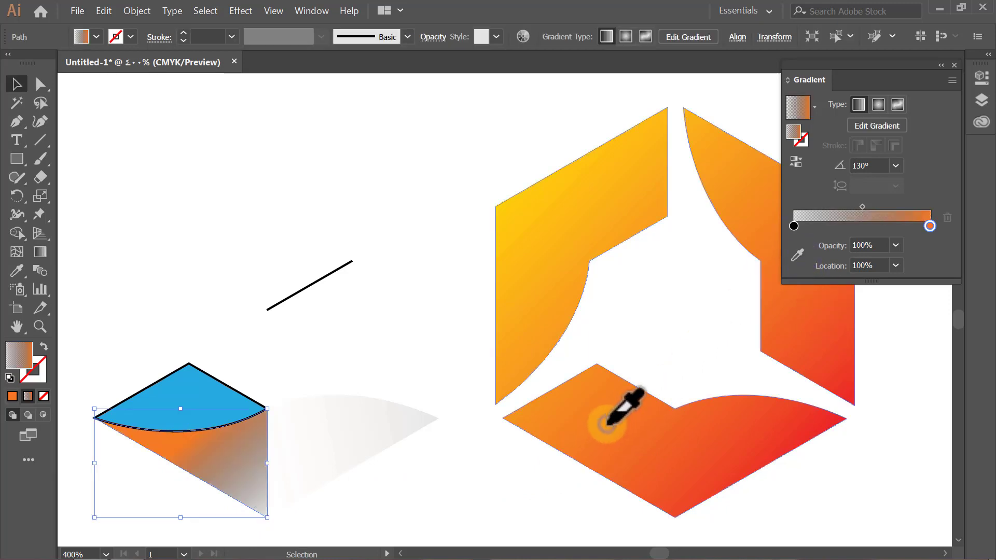
left_click(897, 244)
left_click(923, 259)
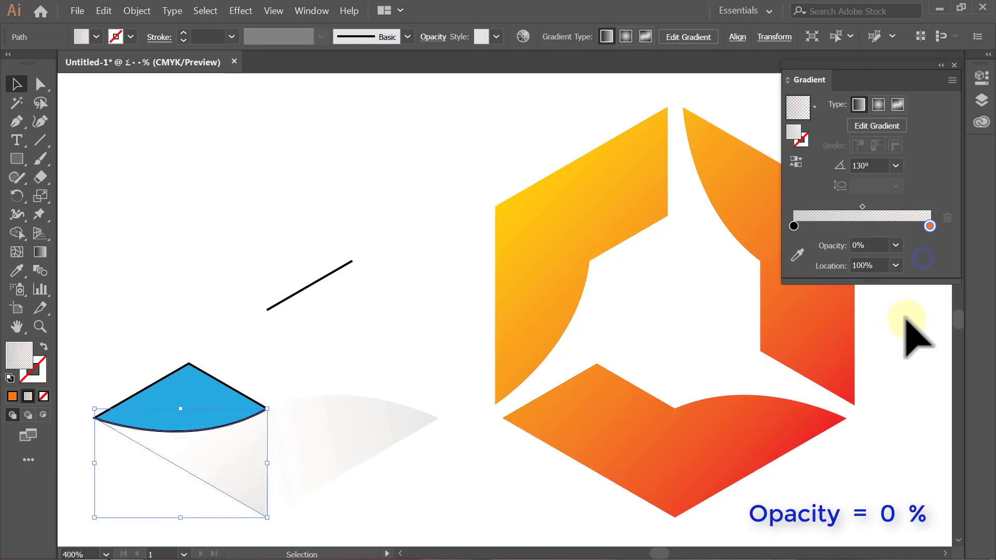
left_click(906, 318)
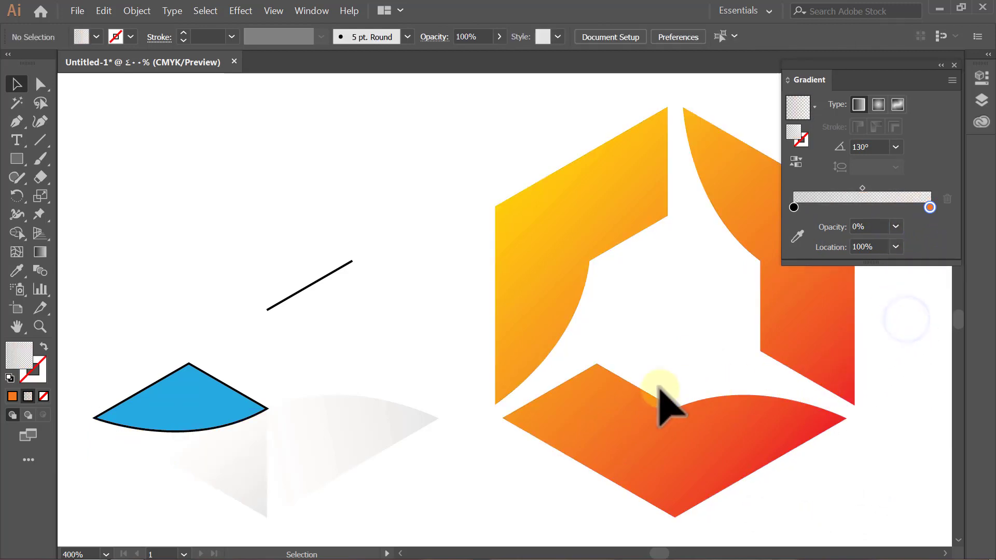
- Select the blue wedge on top and set its stroke to None
left_click(175, 395)
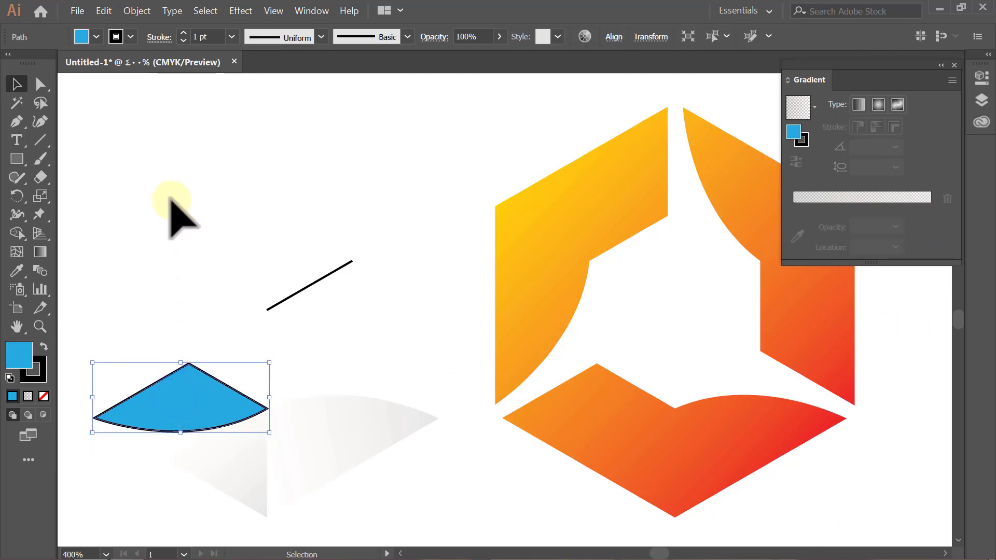
left_click(131, 37)
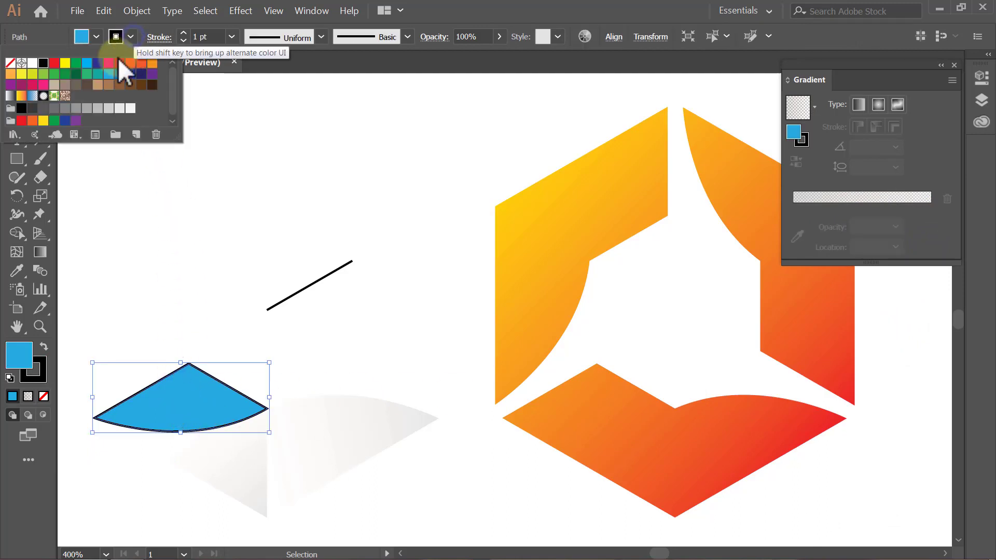
left_click(10, 63)
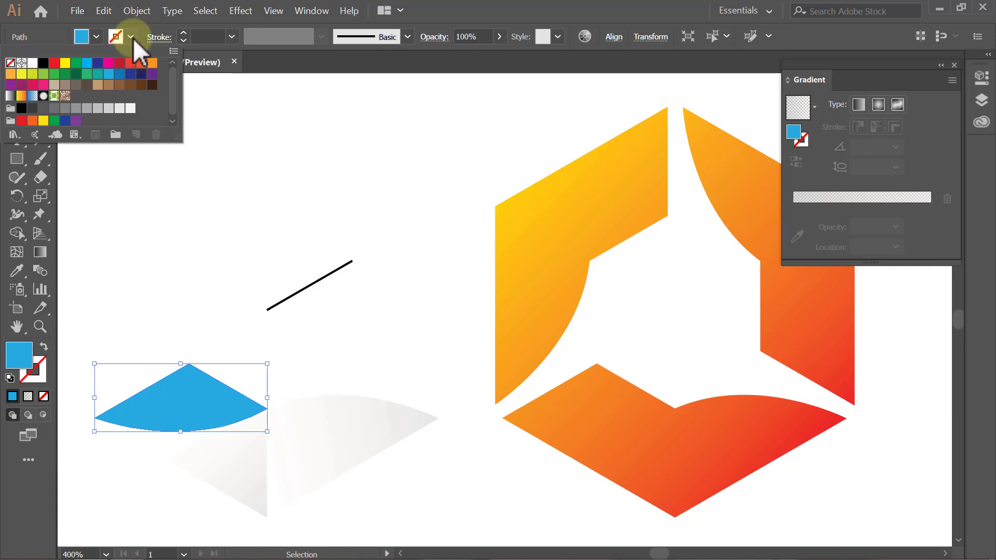
left_click(132, 37)
- Fill the wedge with a vertical linear gradient ending in logo orange at 0% opacity
left_click(39, 253)
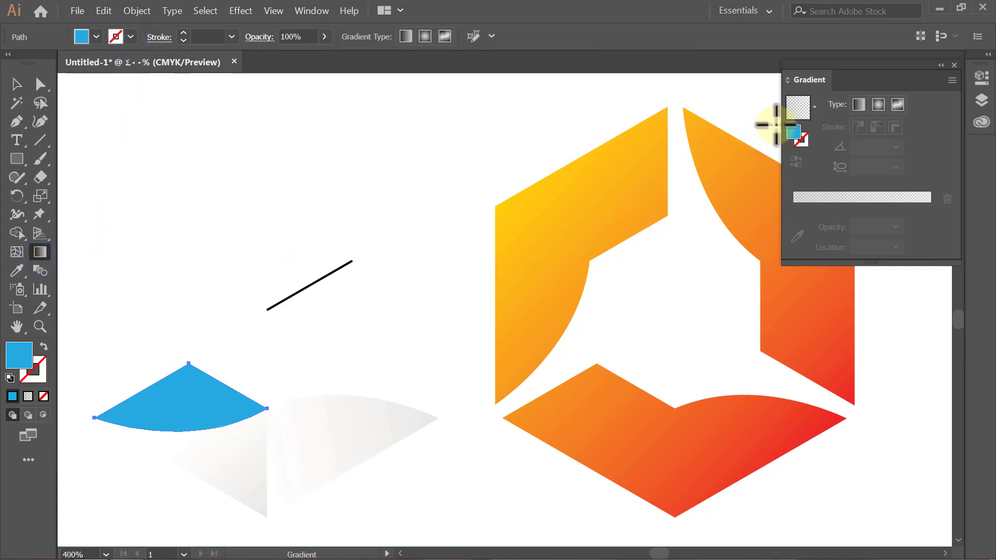
left_click(858, 106)
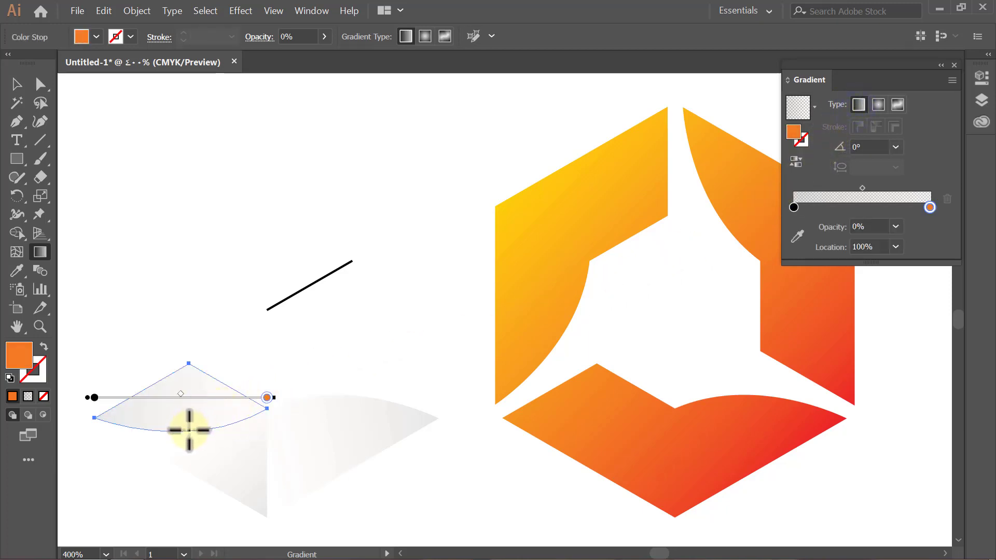
left_click_drag(187, 433, 188, 365)
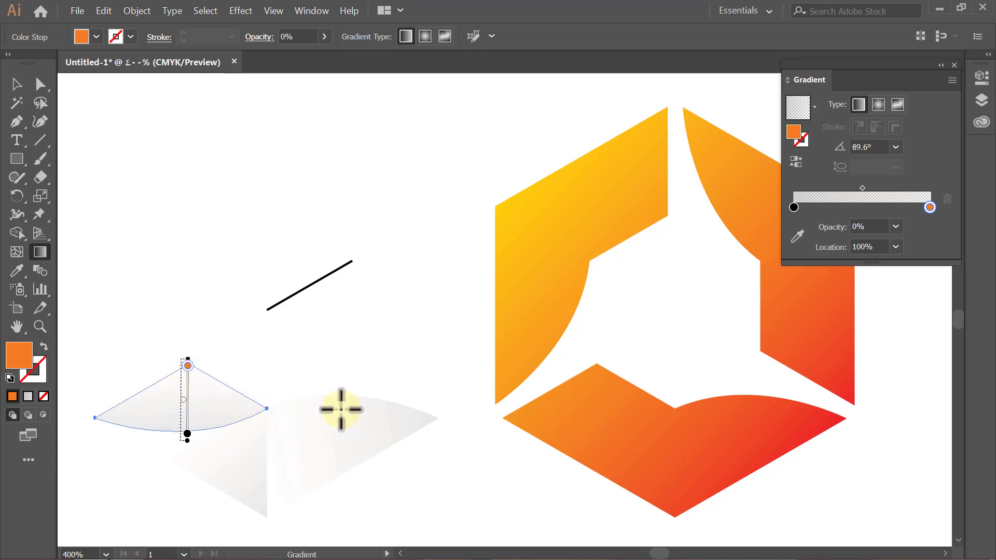
left_click(798, 233)
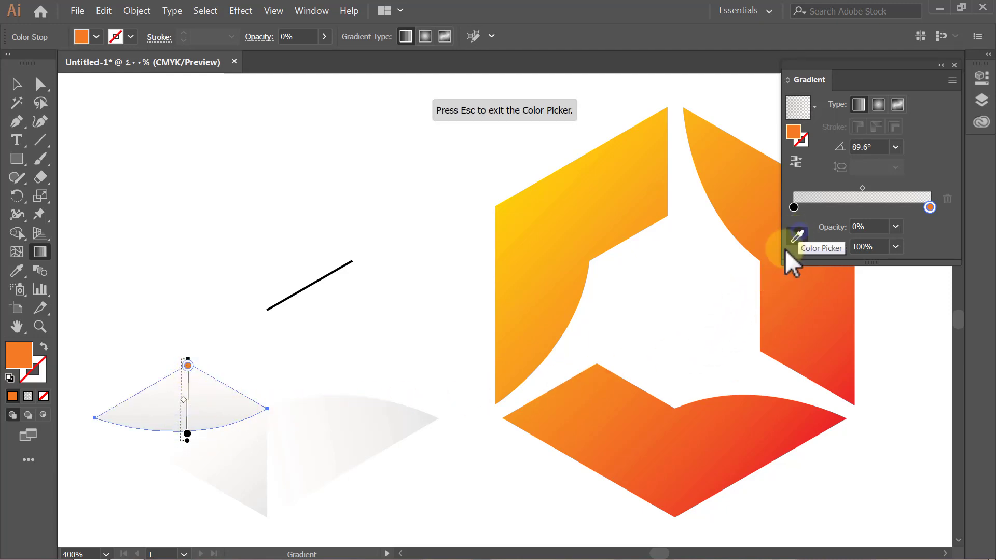
left_click(595, 369)
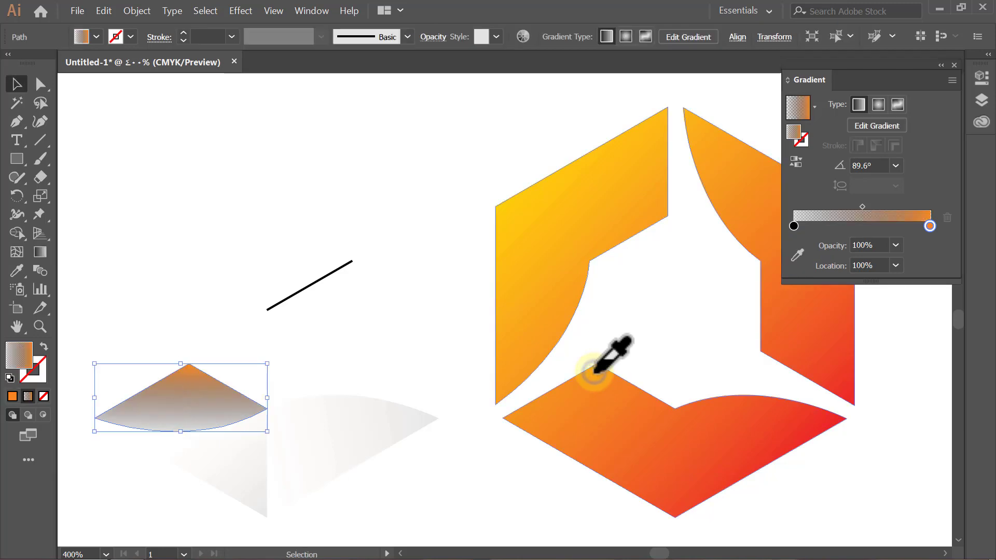
left_click(896, 245)
left_click(913, 262)
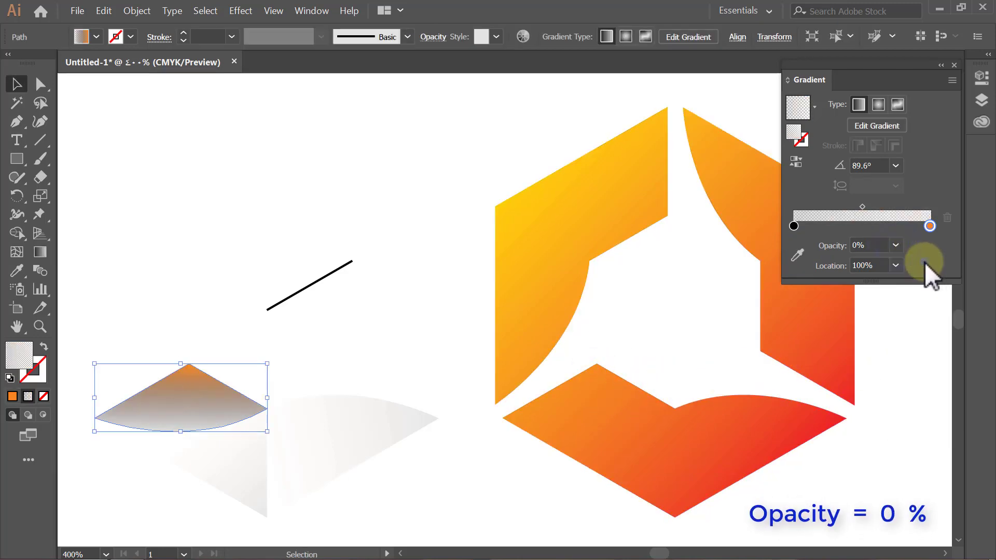
left_click(913, 342)
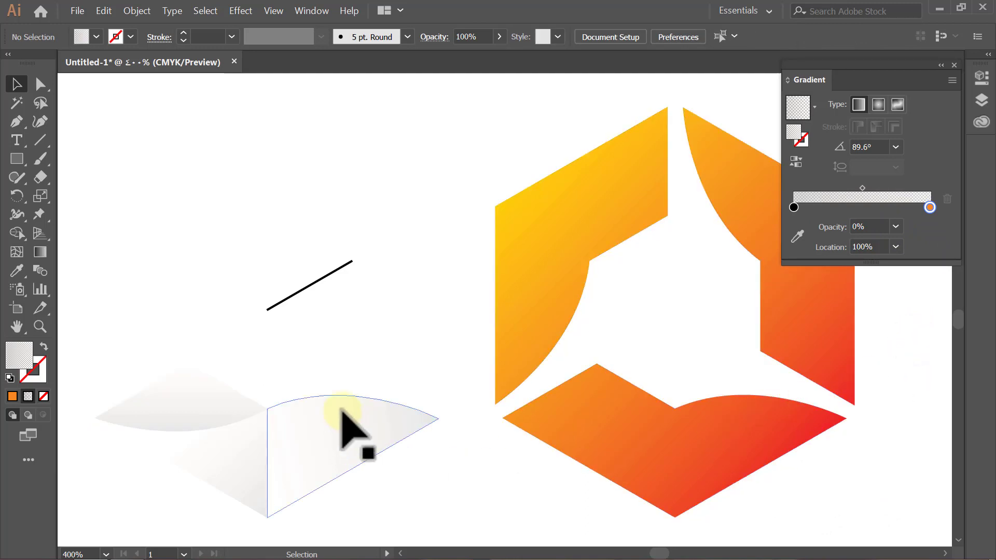
- Rotate-copy both pale shapes 120° around the line's lower end, twice, completing six pieces
left_click_drag(354, 360, 149, 524)
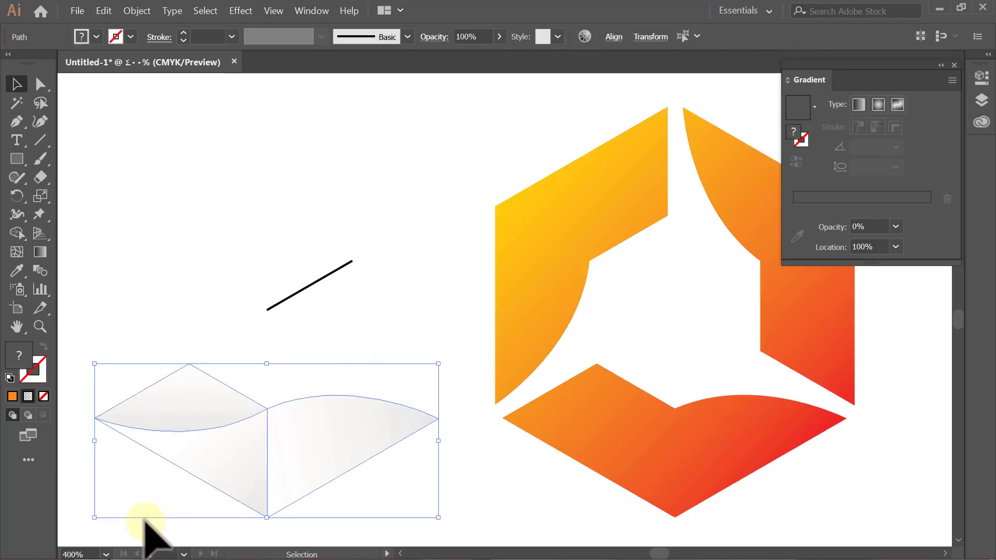
left_click(17, 197)
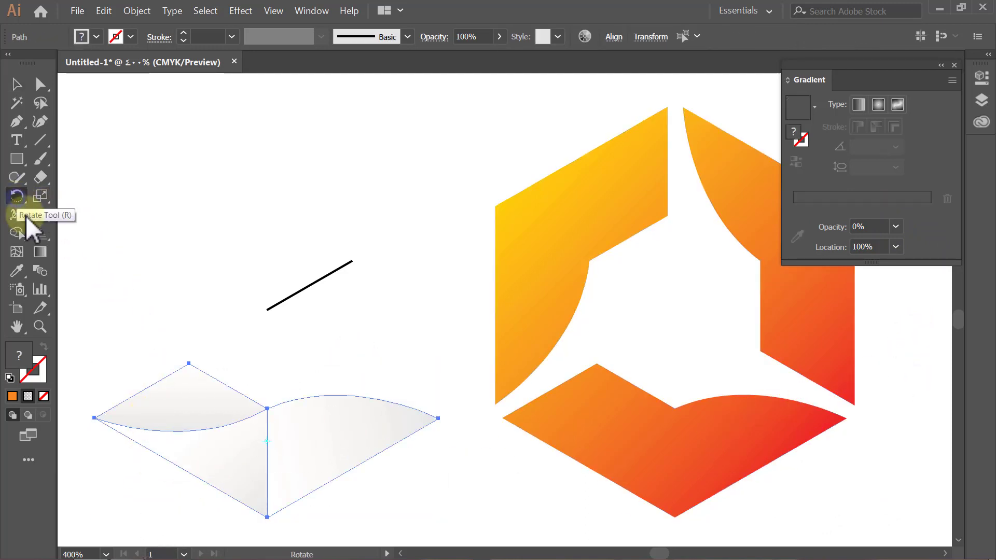
left_click(267, 312, "alt")
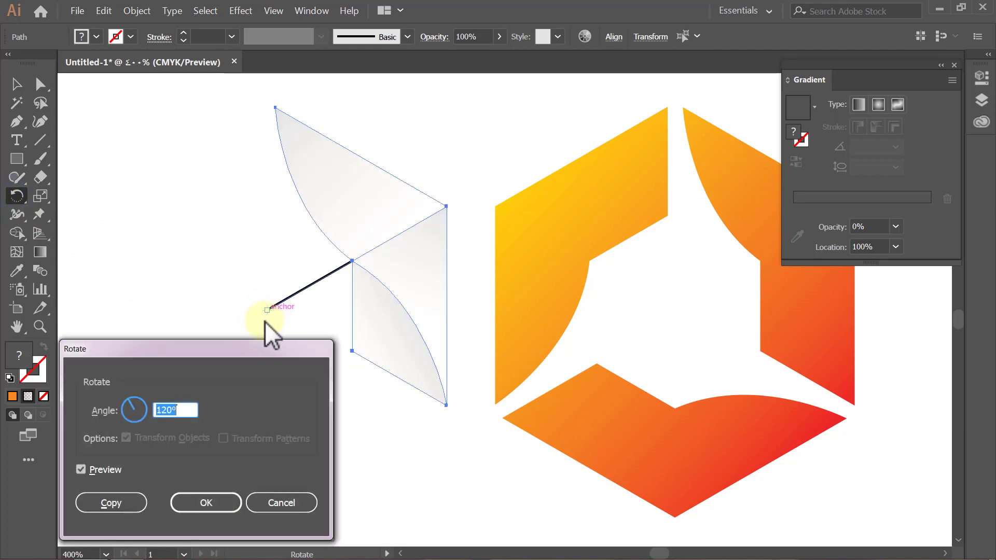
left_click(120, 501)
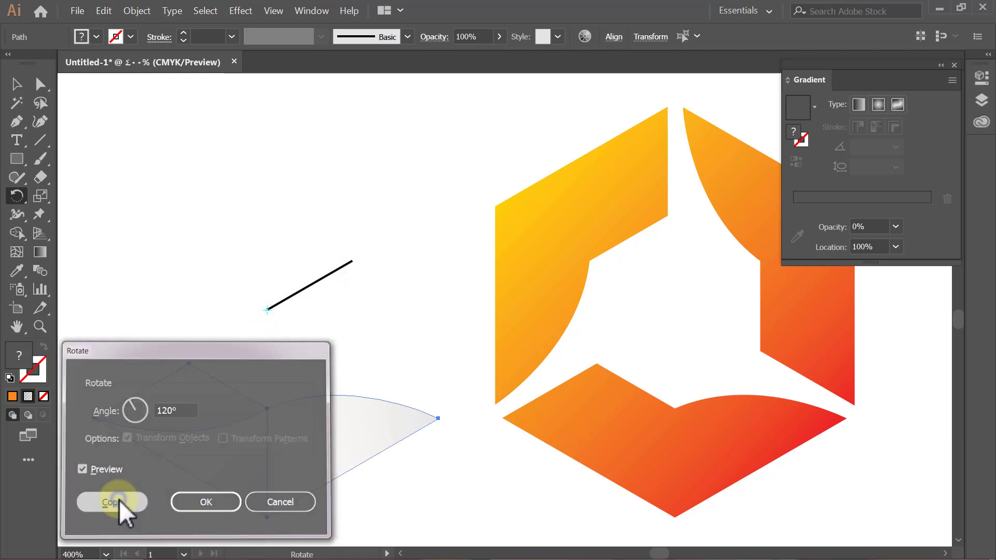
key("ctrl+d")
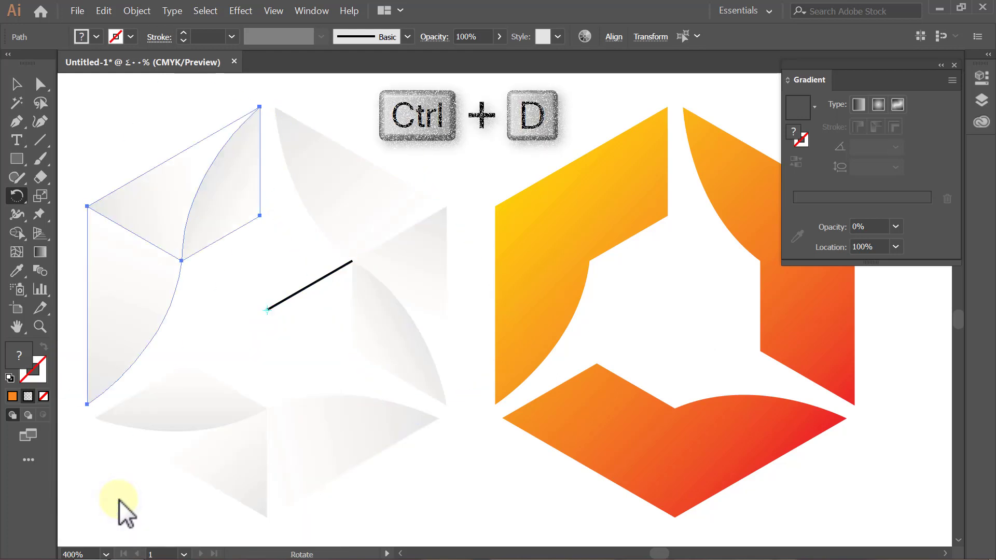
left_click(120, 500, "ctrl")
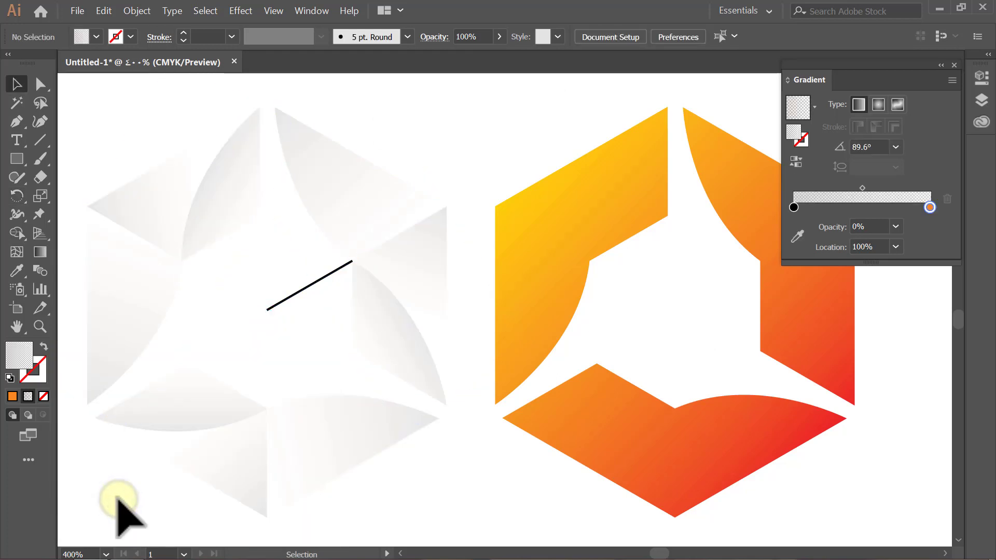
- Set the left pale piece's end stop to logo-sampled yellow at 0% opacity
left_click(127, 356)
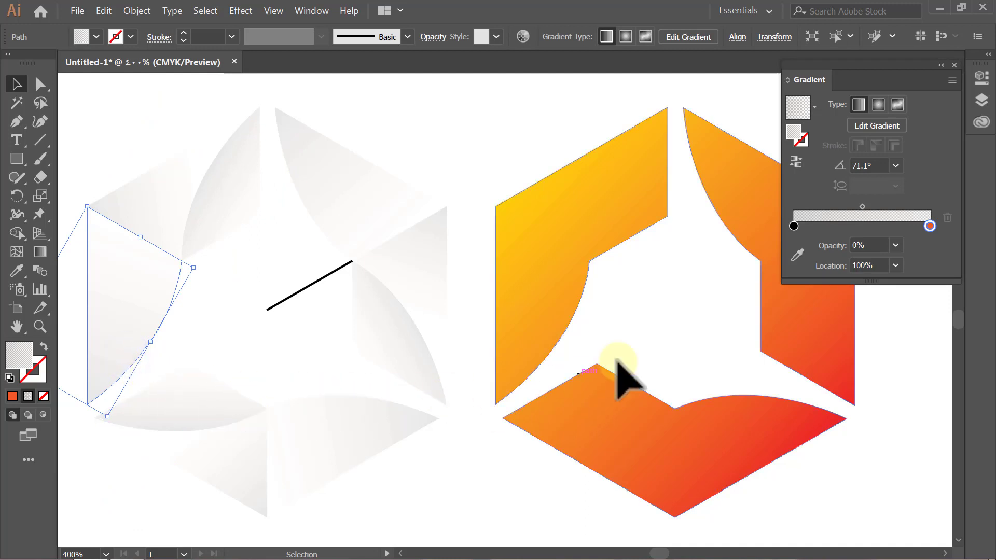
left_click(797, 255)
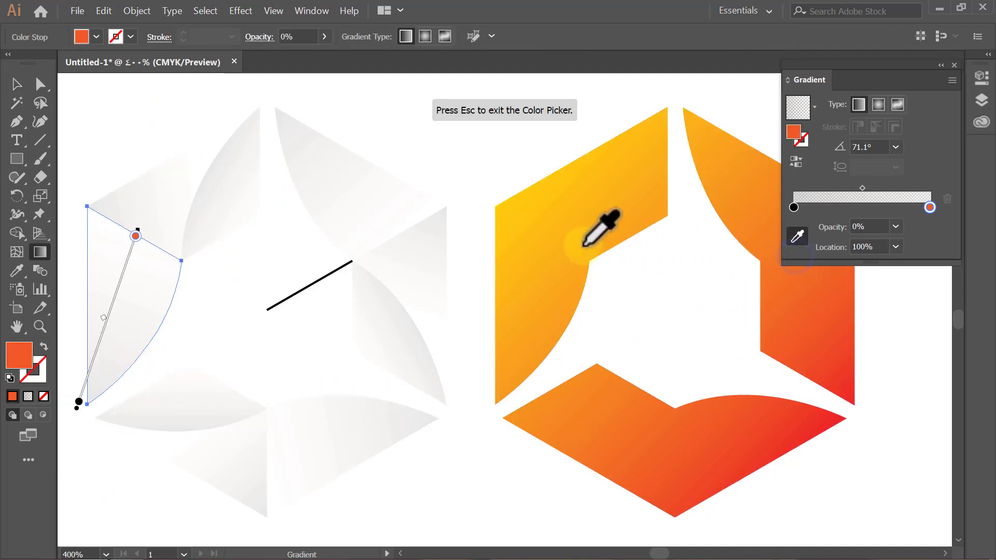
left_click(540, 238)
key("Escape")
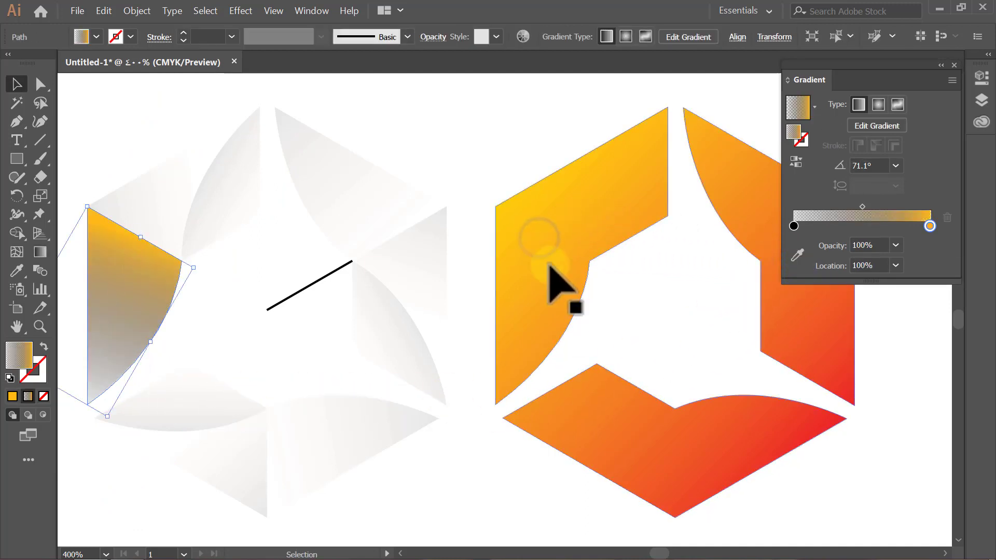
left_click(895, 245)
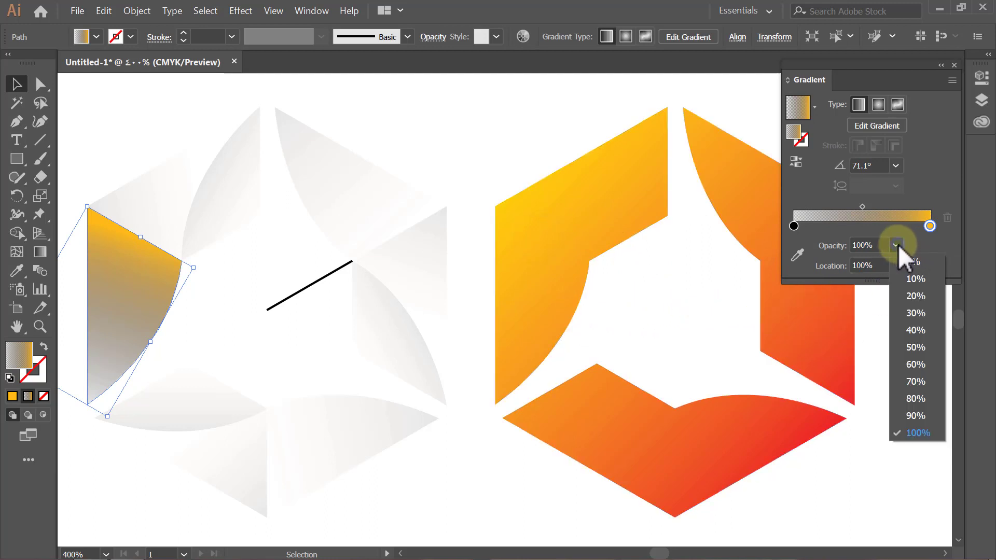
left_click(914, 262)
left_click(909, 323)
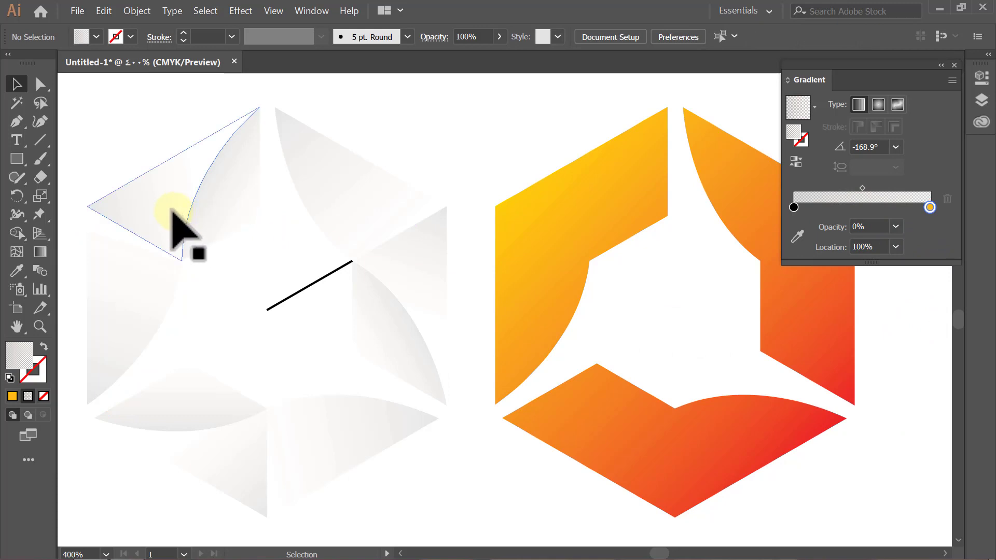
- Set the top-left pale triangle's end stop to logo-sampled orange at 0% opacity
left_click(174, 212)
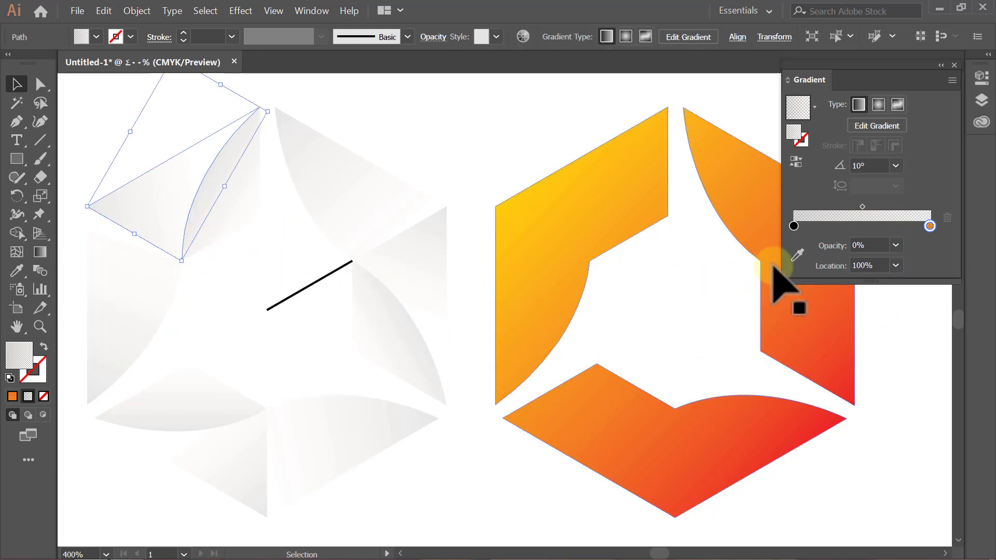
left_click(798, 255)
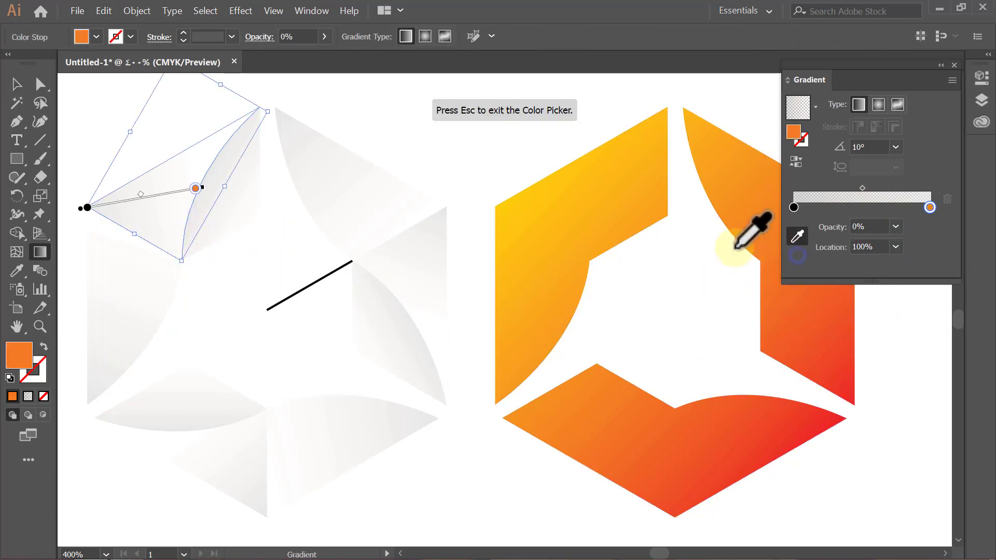
left_click(602, 200)
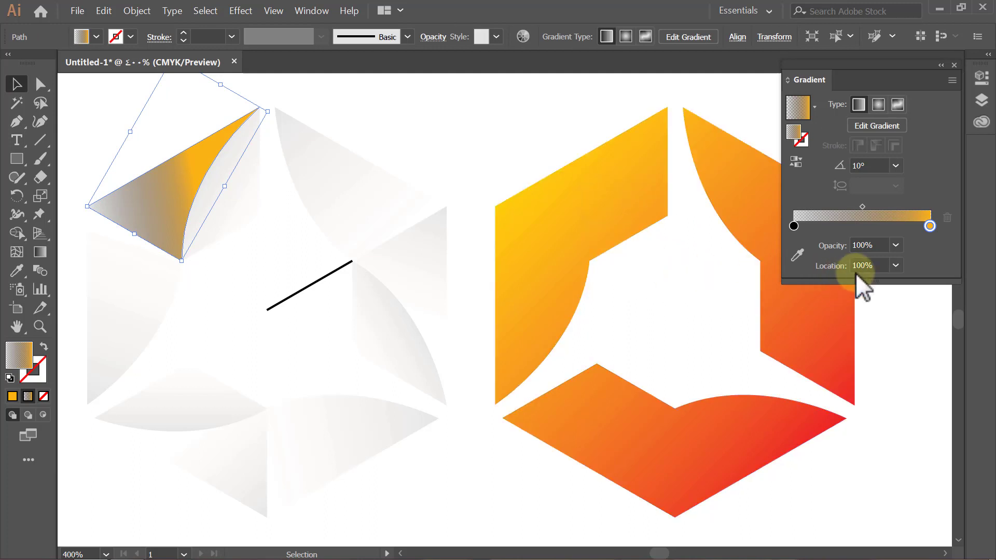
left_click(896, 246)
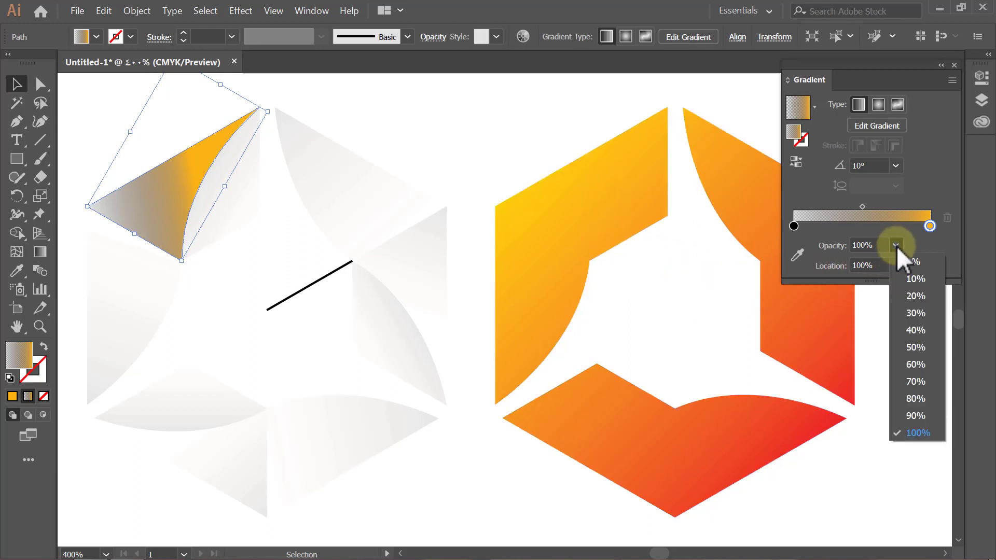
left_click(926, 263)
- Give the top curved piece a logo-sampled orange end stop at 0% opacity
left_click(922, 326)
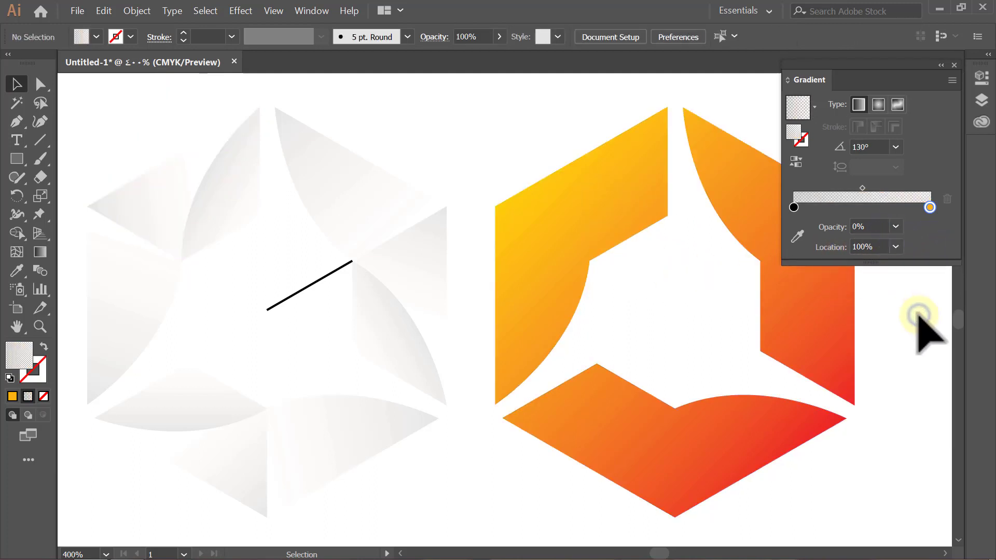
left_click(242, 201)
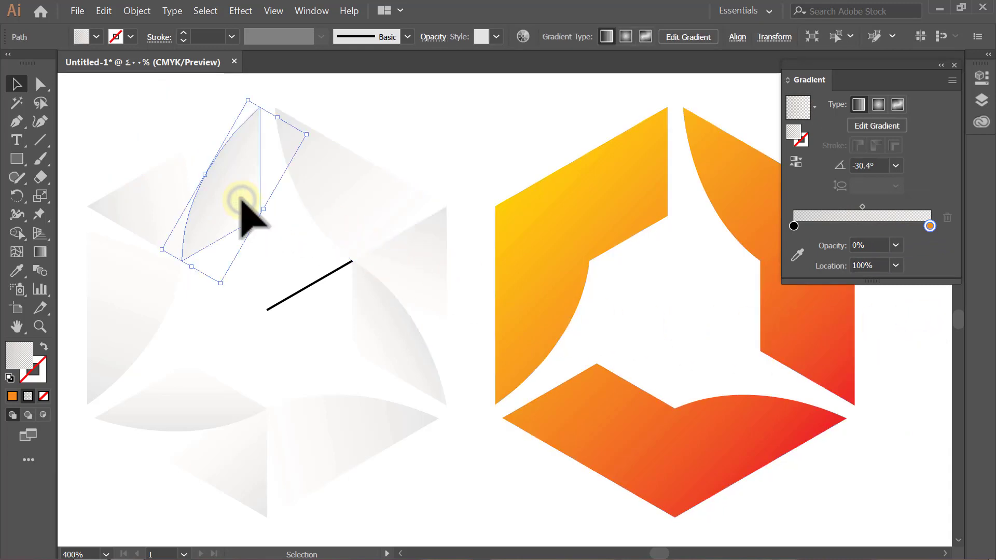
left_click(798, 254)
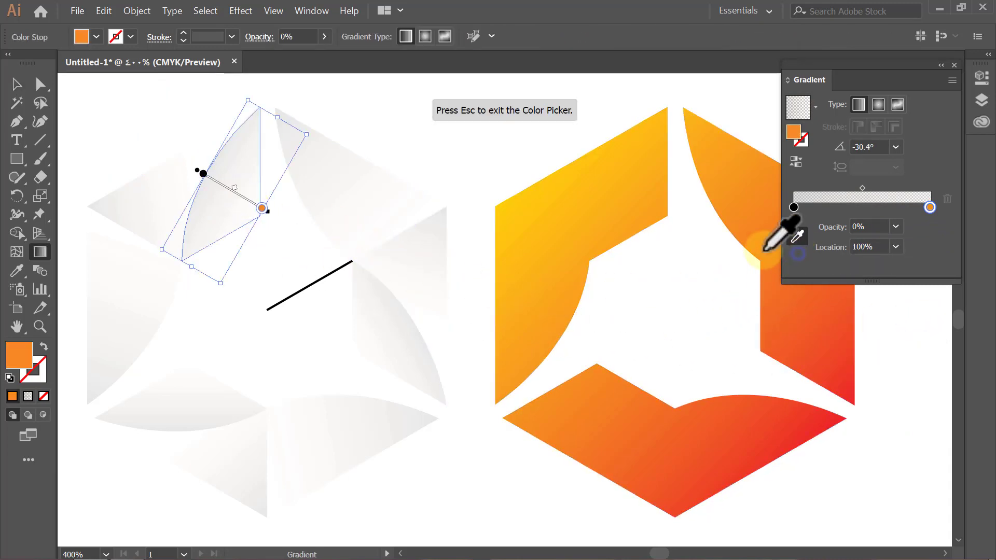
left_click(659, 214)
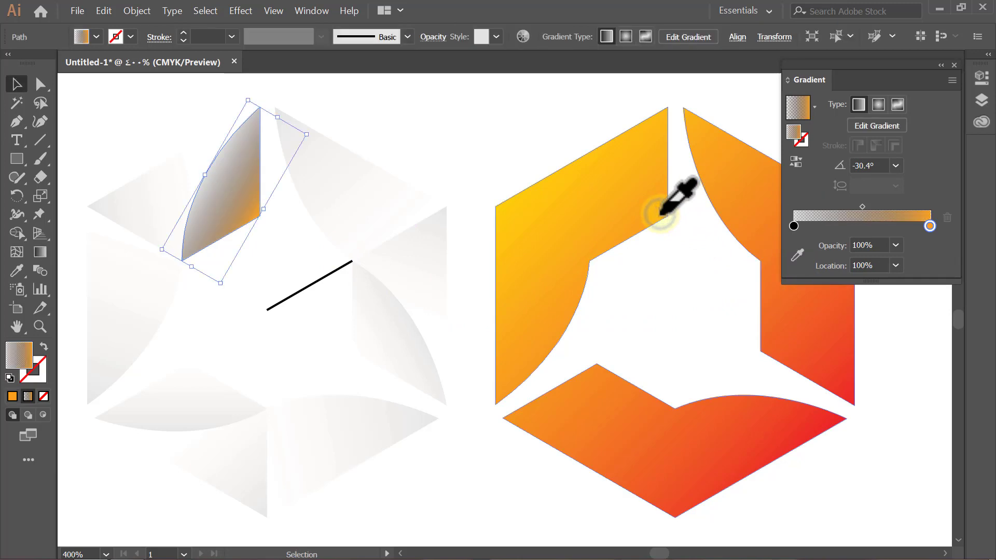
left_click(900, 244)
left_click(913, 262)
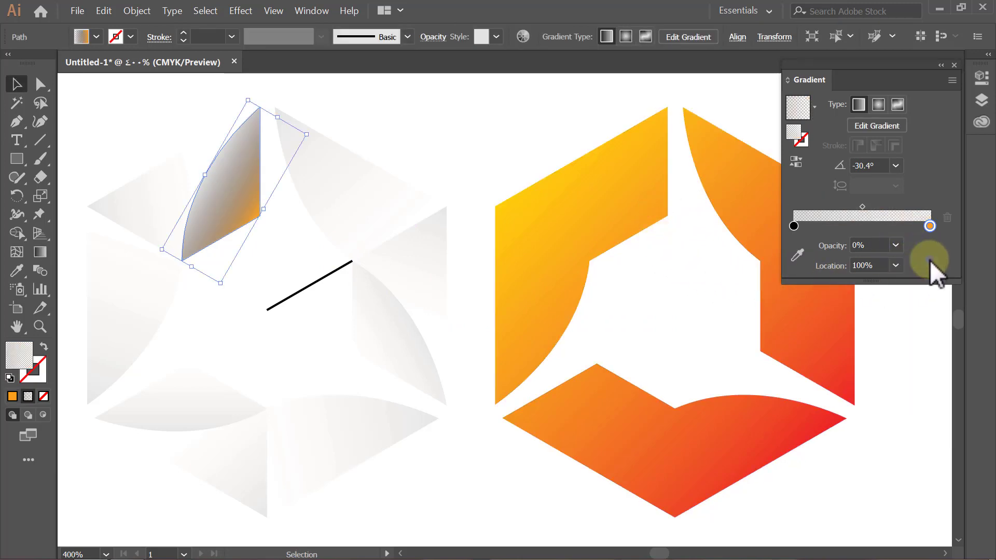
left_click(909, 308)
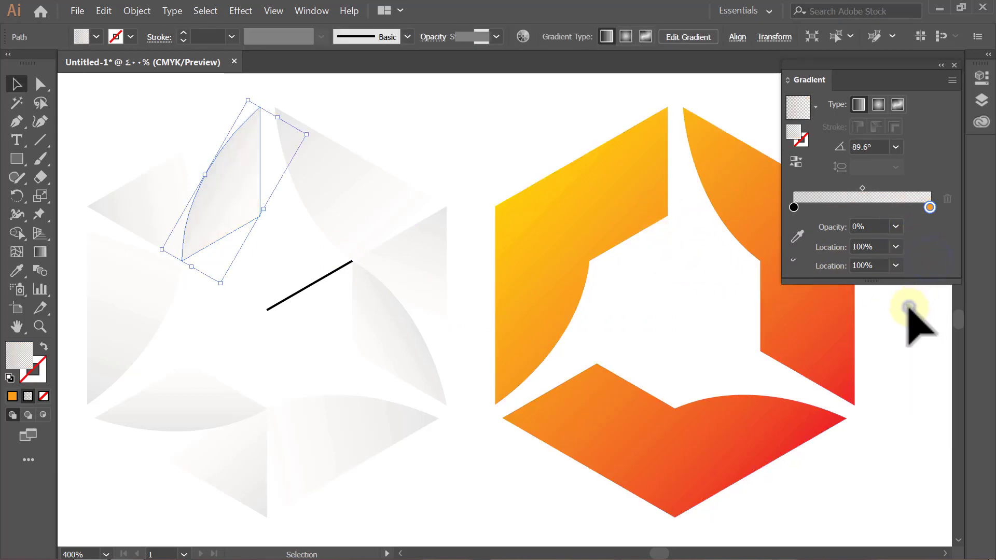
- Give the upper-right piece a logo-sampled orange-red end stop at 0% opacity
left_click(400, 223)
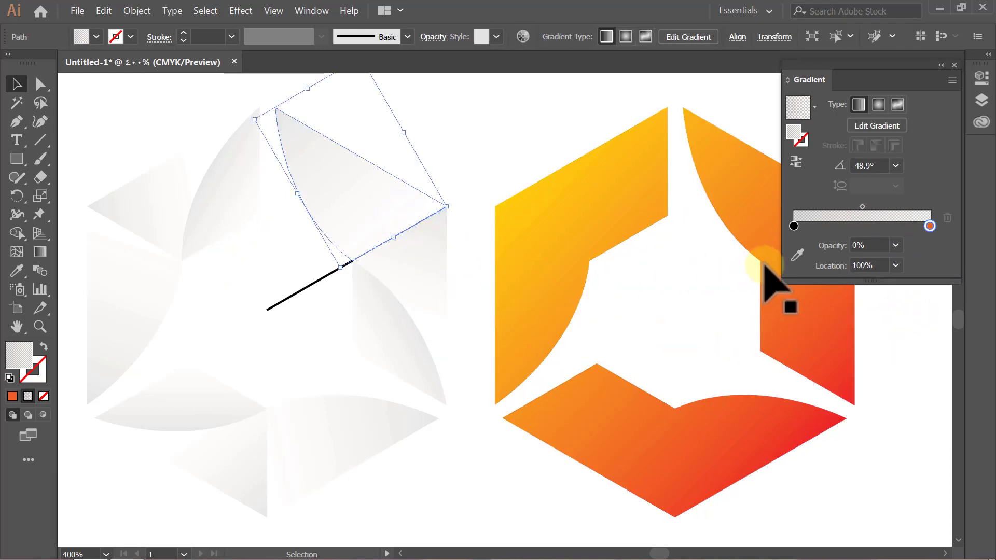
left_click(799, 254)
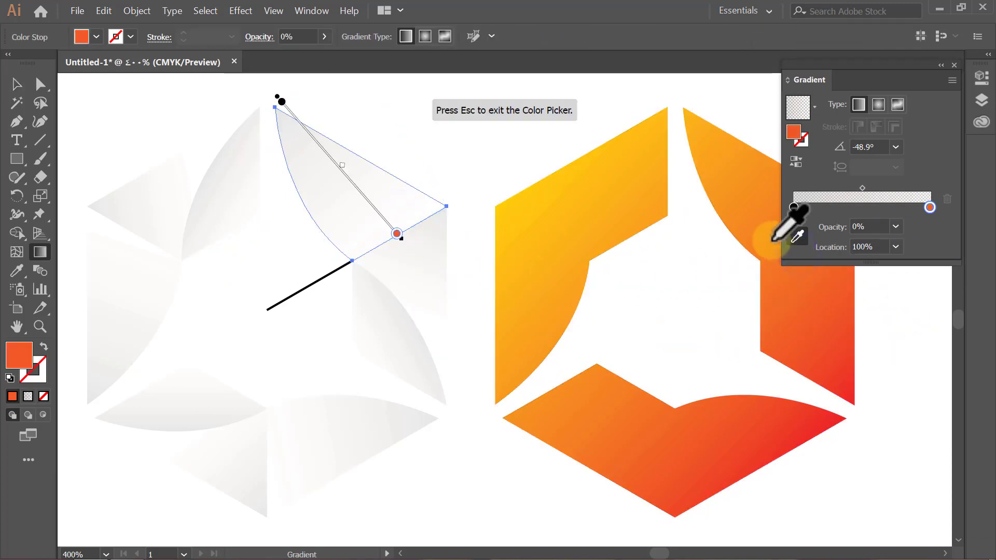
left_click(771, 240)
key("Escape")
key("v")
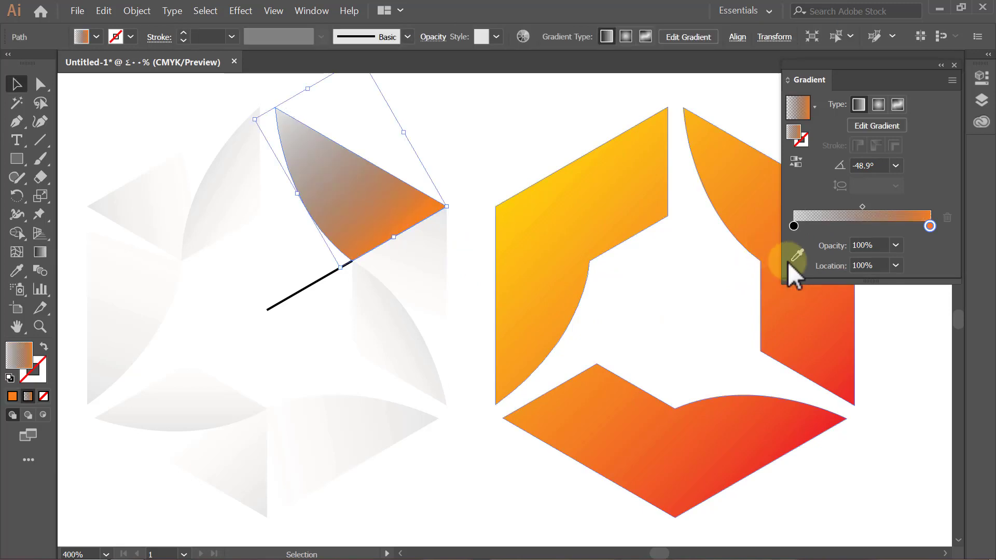
left_click(896, 245)
left_click(927, 260)
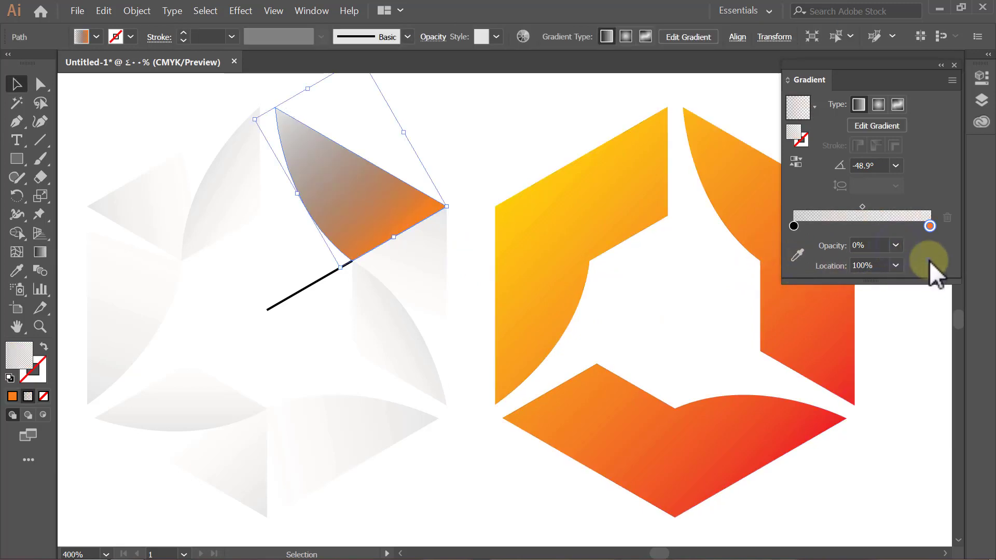
left_click(922, 306)
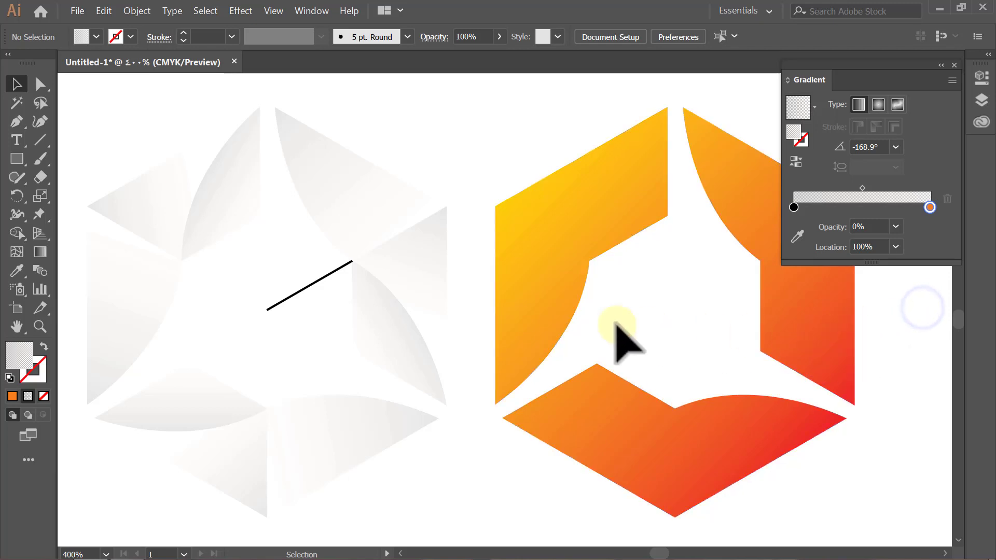
- Set the right pale piece's end stop to sampled orange at 0% opacity
left_click(435, 287)
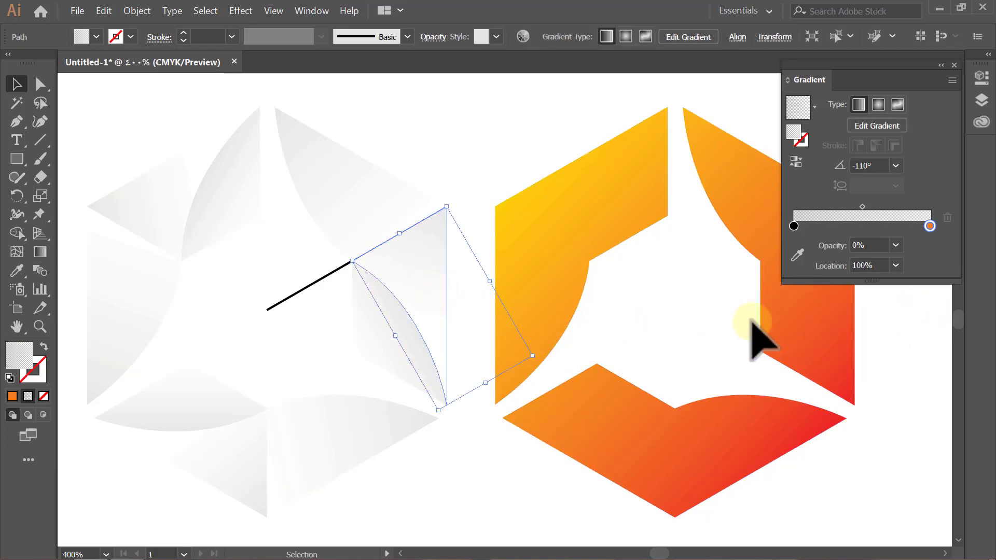
left_click(798, 254)
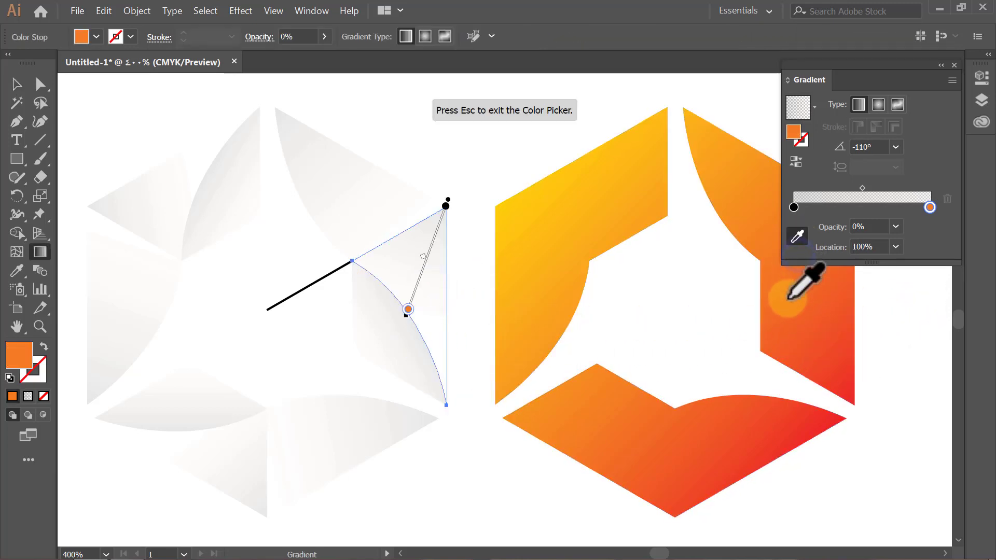
left_click(795, 300)
key("Escape")
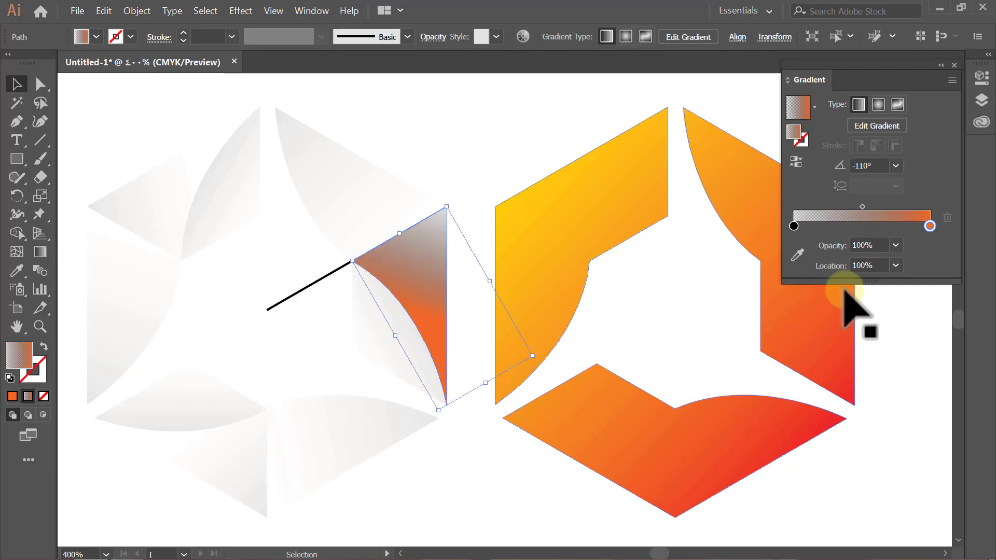
left_click(896, 245)
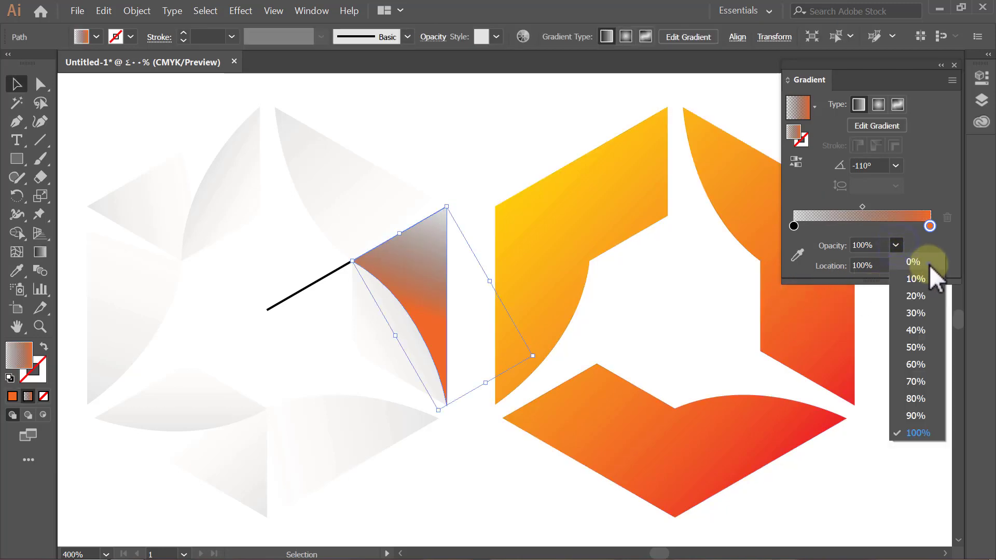
left_click(928, 263)
left_click(928, 353)
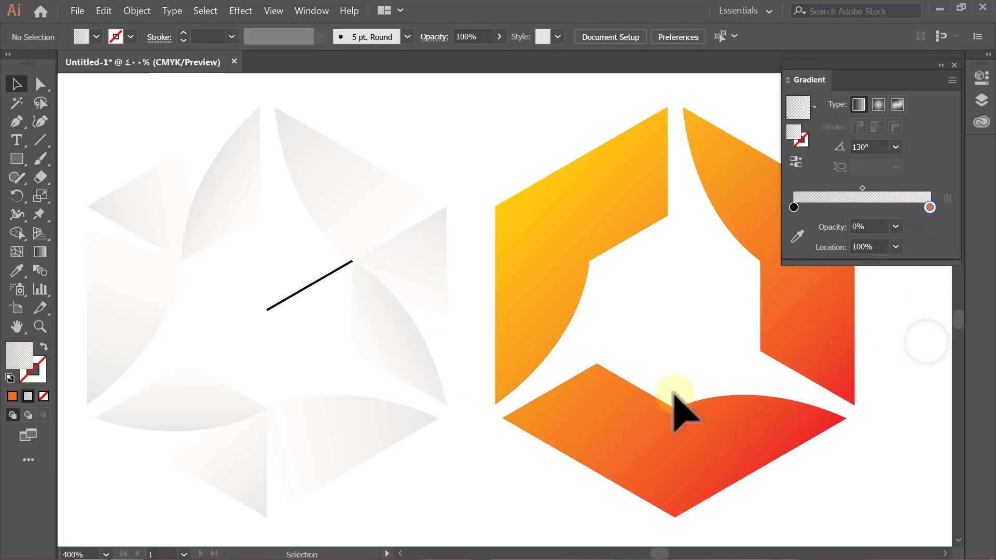
- Set the next grey petal's end stop to hexagon-sampled orange at 0% opacity
left_click(403, 353)
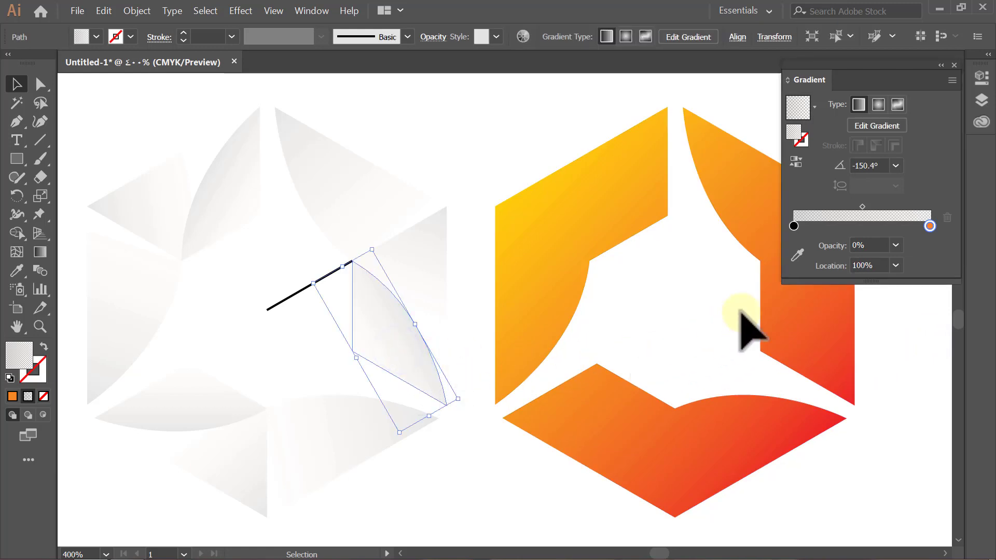
left_click(798, 254)
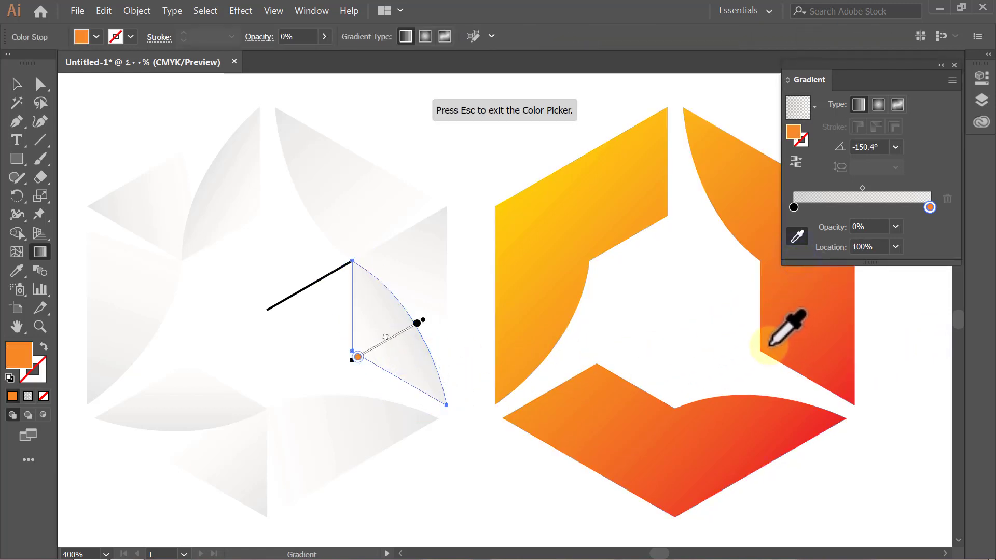
left_click(768, 344)
key("Escape")
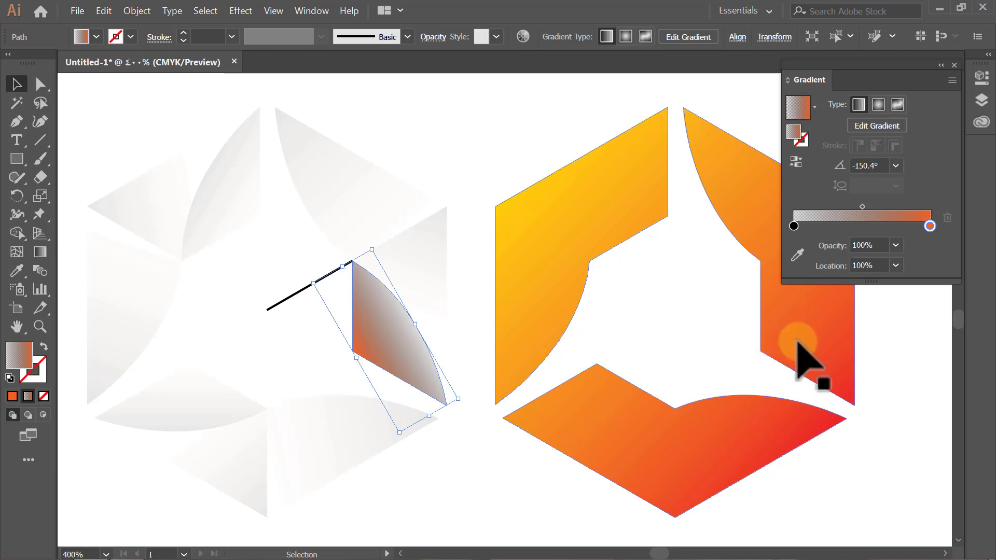
left_click(896, 245)
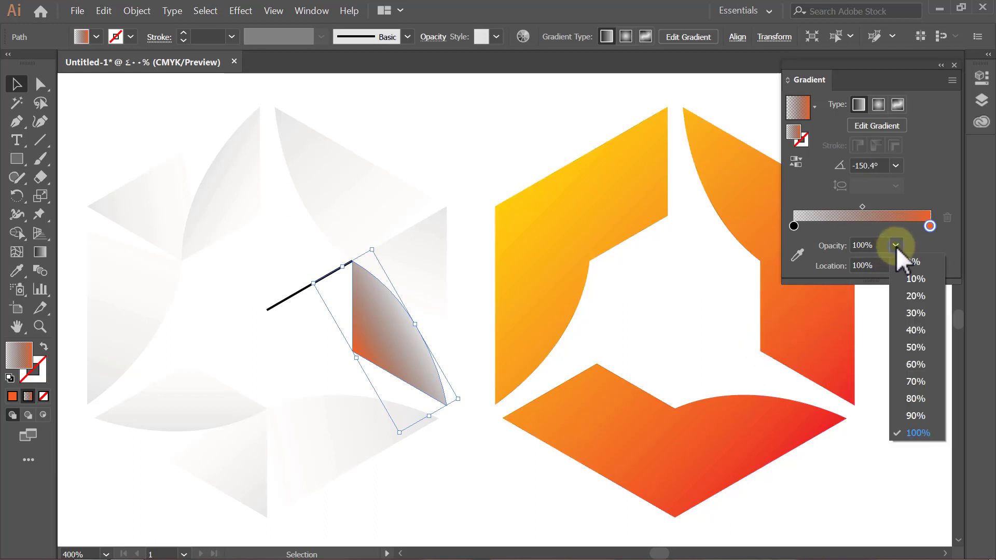
left_click(926, 260)
left_click(917, 335)
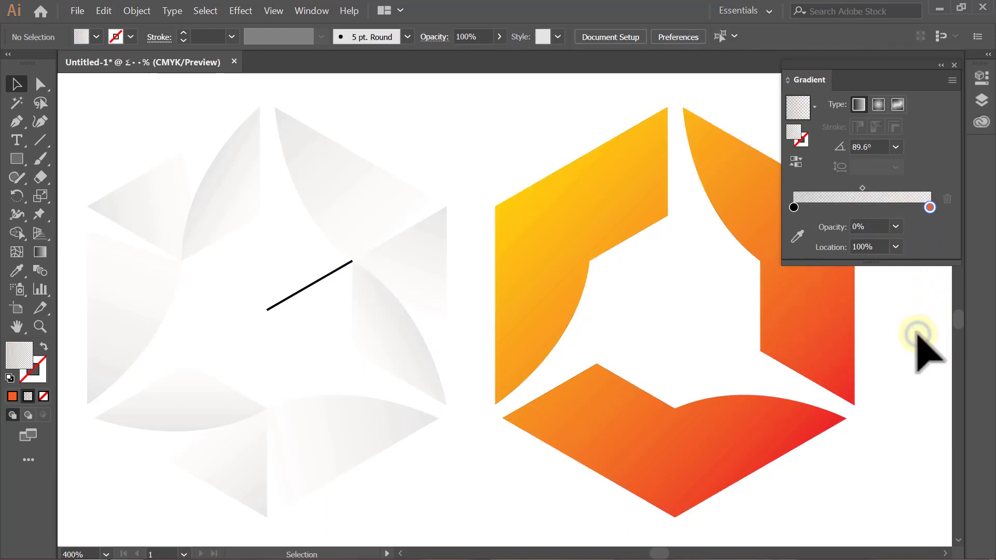
- Delete the black guide line and group all six grey petal shapes together
left_click(297, 291)
key("Delete")
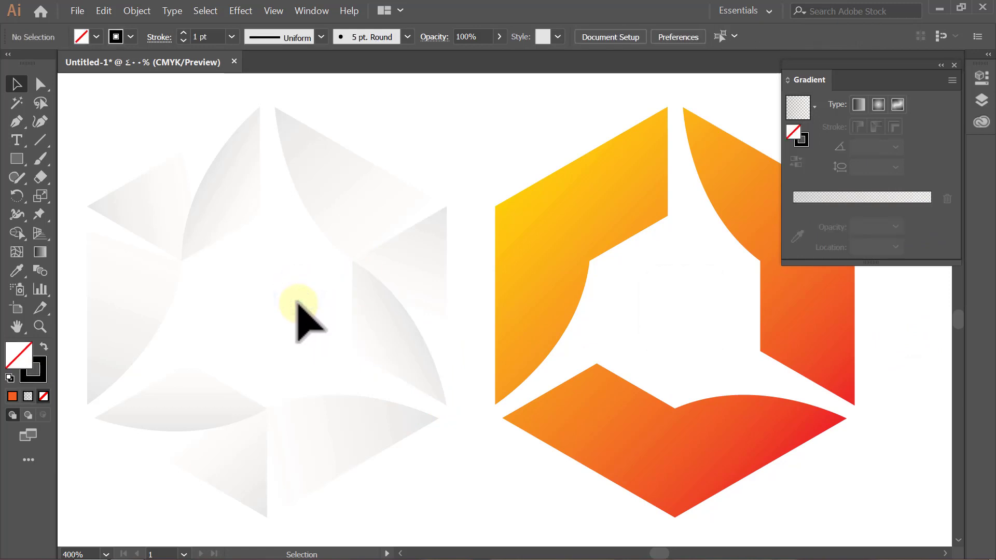
left_click_drag(438, 125, 113, 476)
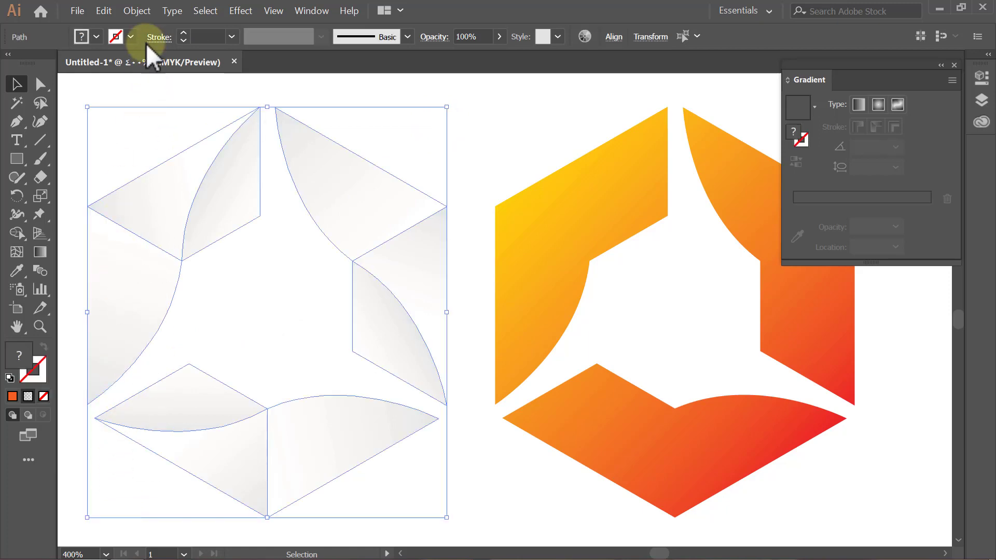
left_click(142, 12)
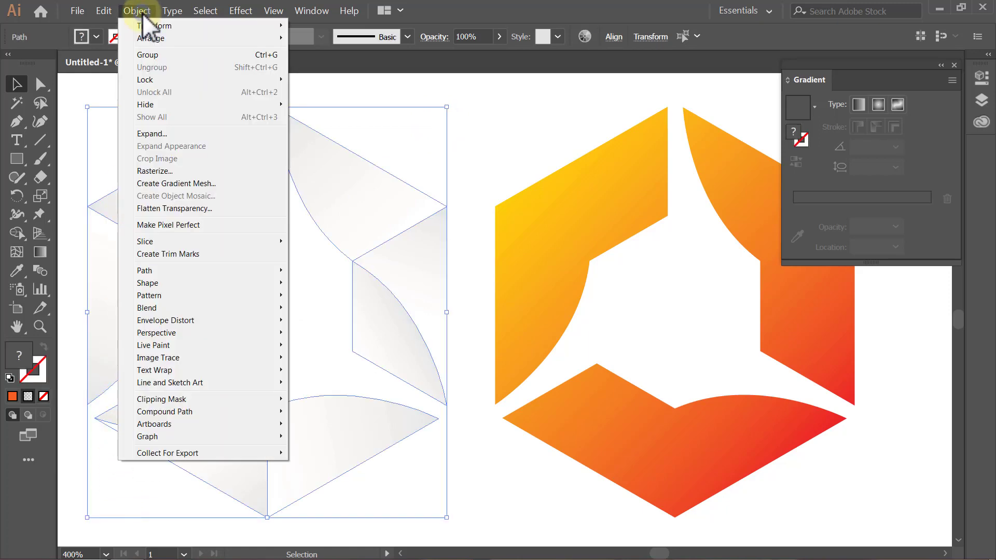
left_click(174, 55)
left_click(175, 87)
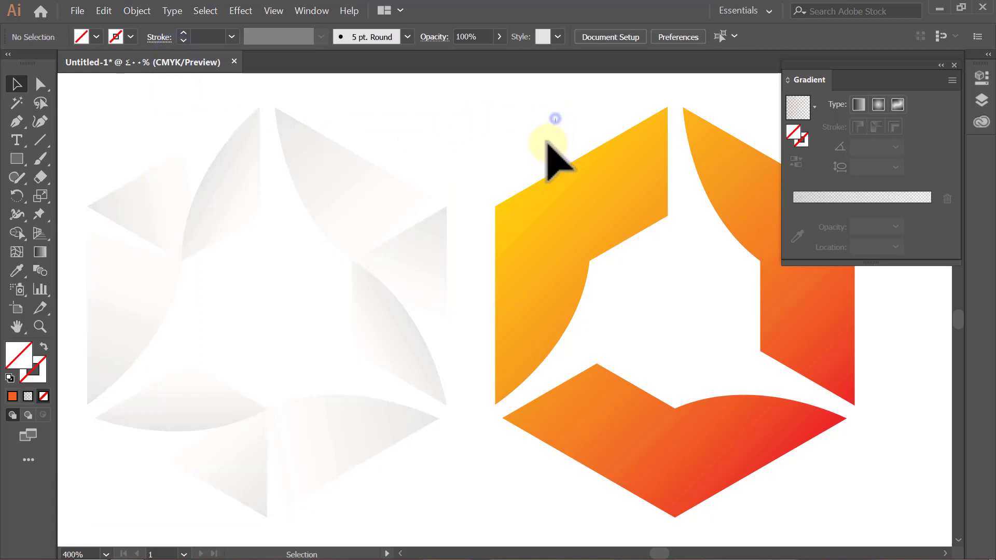
- Centre the petal group over the orange hexagon, aligning to selection
left_click_drag(555, 118, 306, 361)
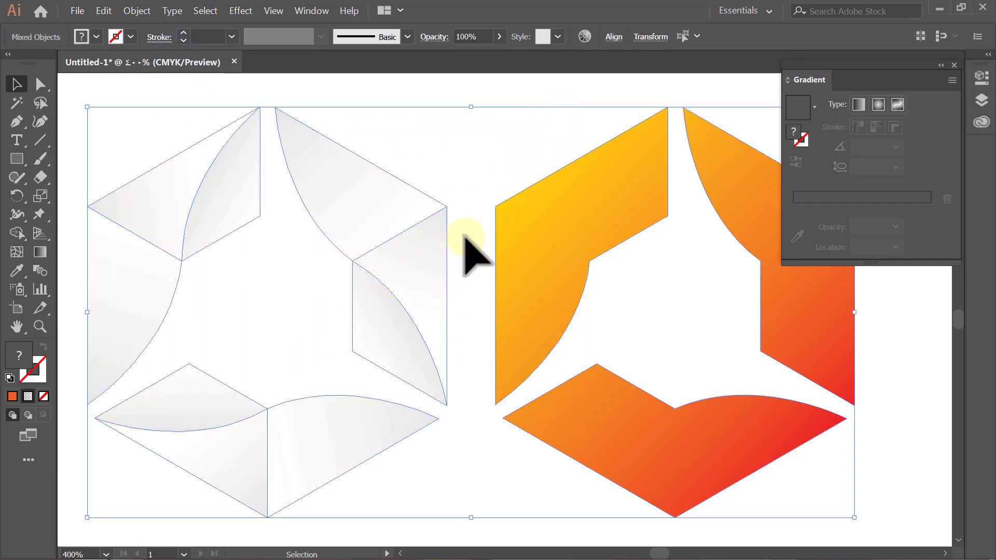
left_click(610, 38)
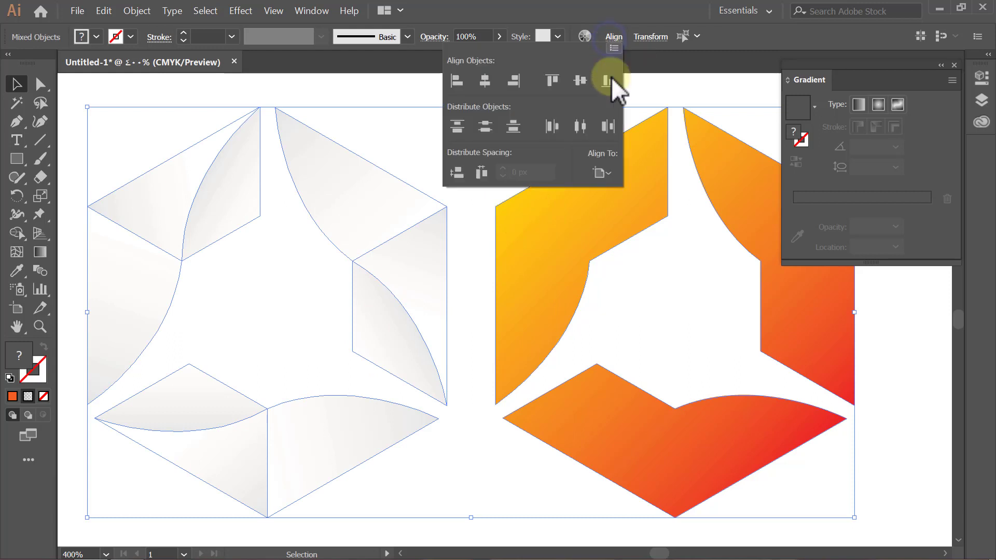
left_click(613, 171)
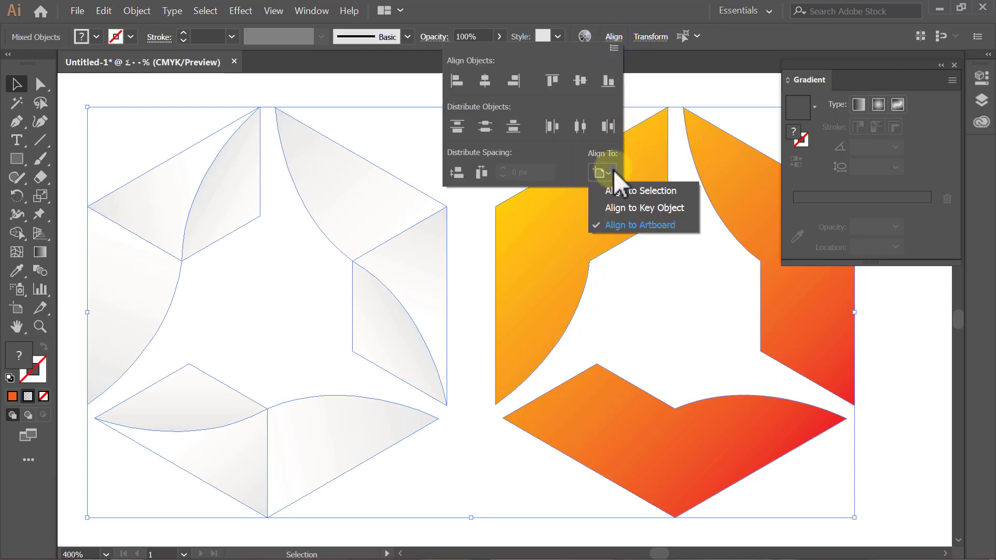
left_click(685, 191)
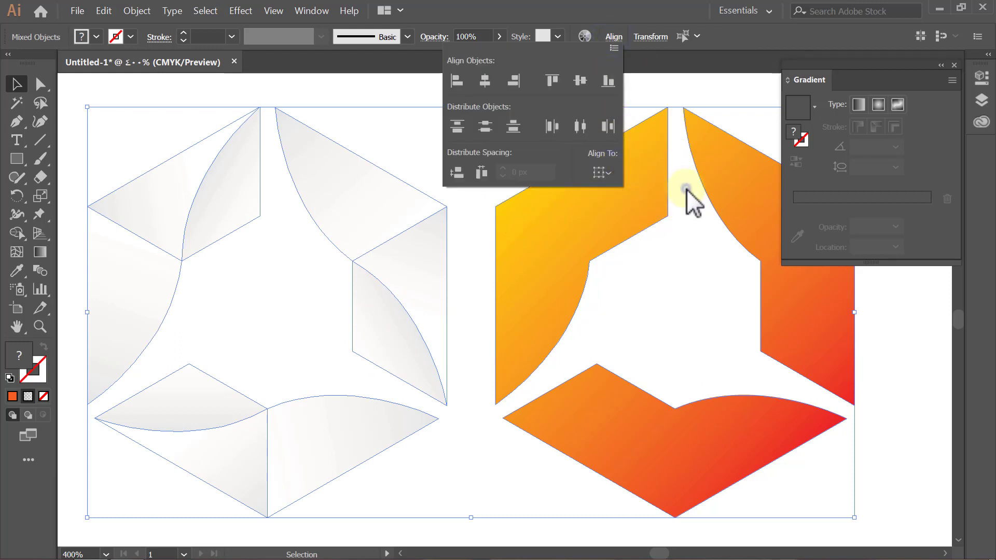
left_click(485, 81)
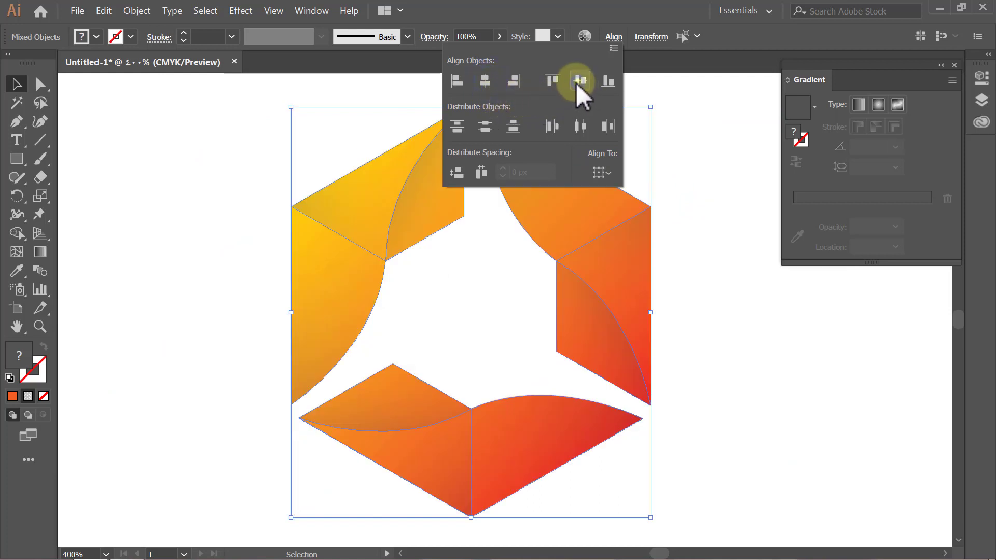
left_click(612, 39)
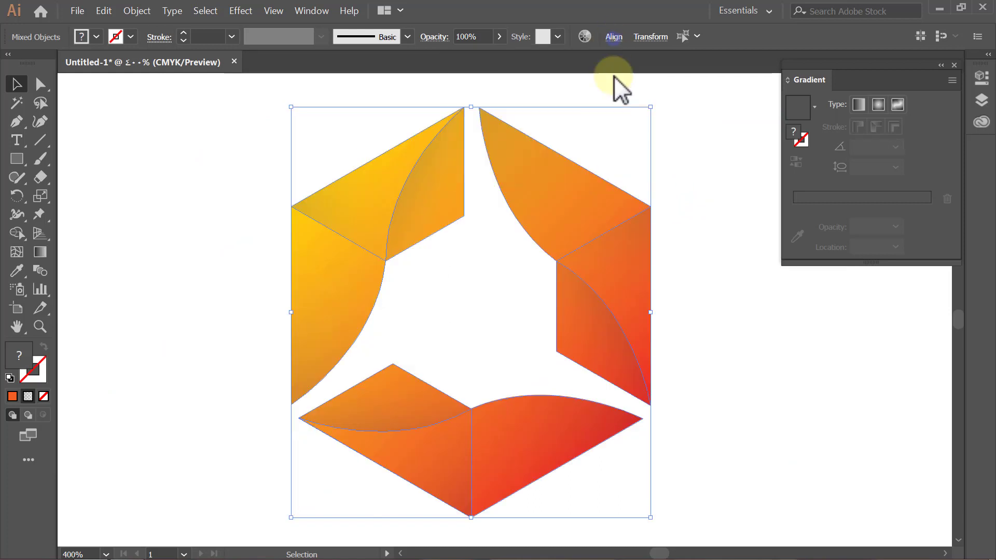
left_click(611, 90)
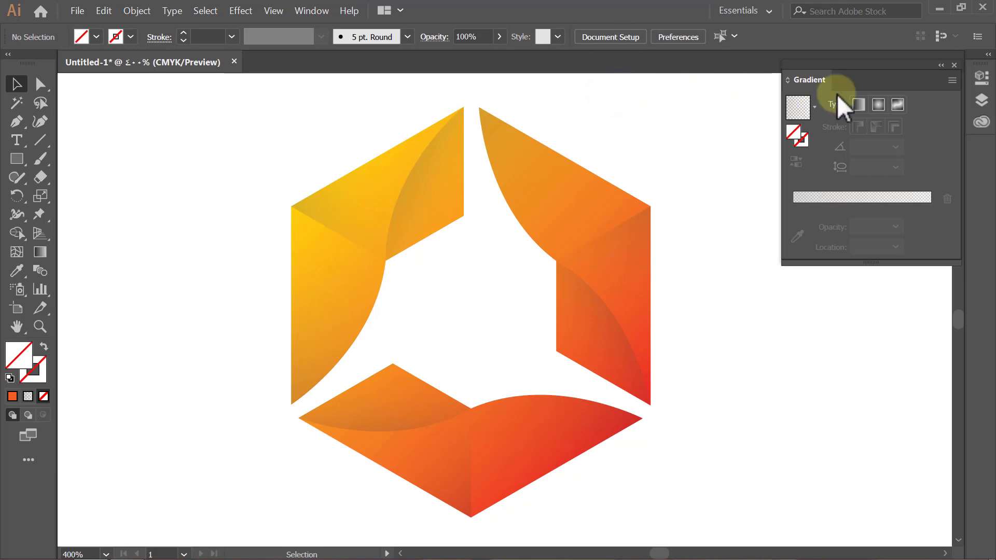
- Close the Gradient panel and group all the logo's shapes into one object
left_click(954, 65)
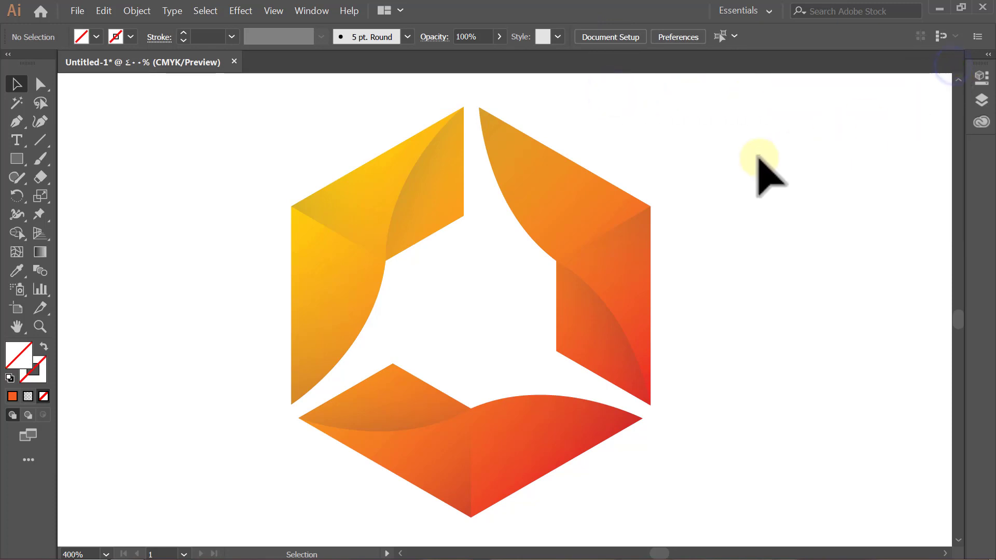
left_click_drag(737, 136, 240, 460)
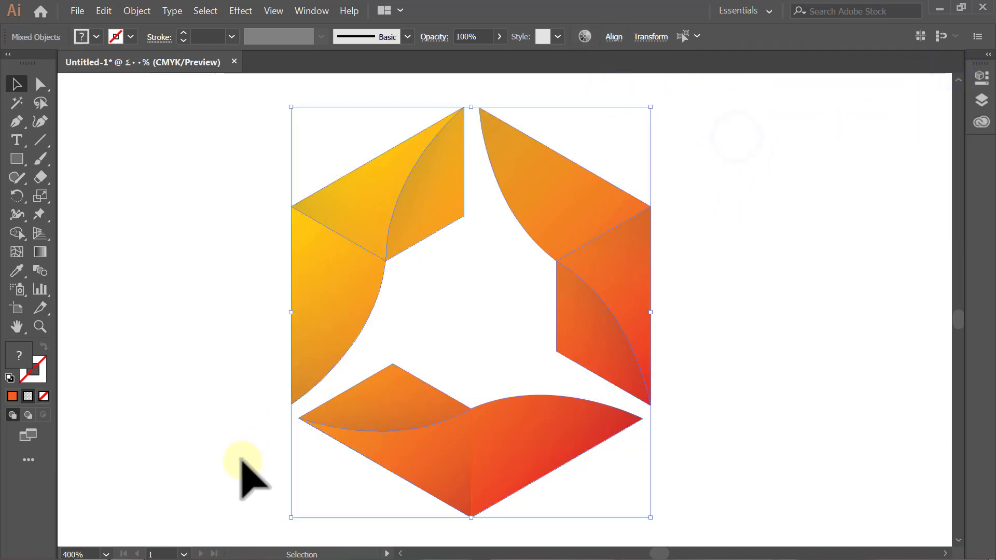
left_click(133, 10)
left_click(167, 54)
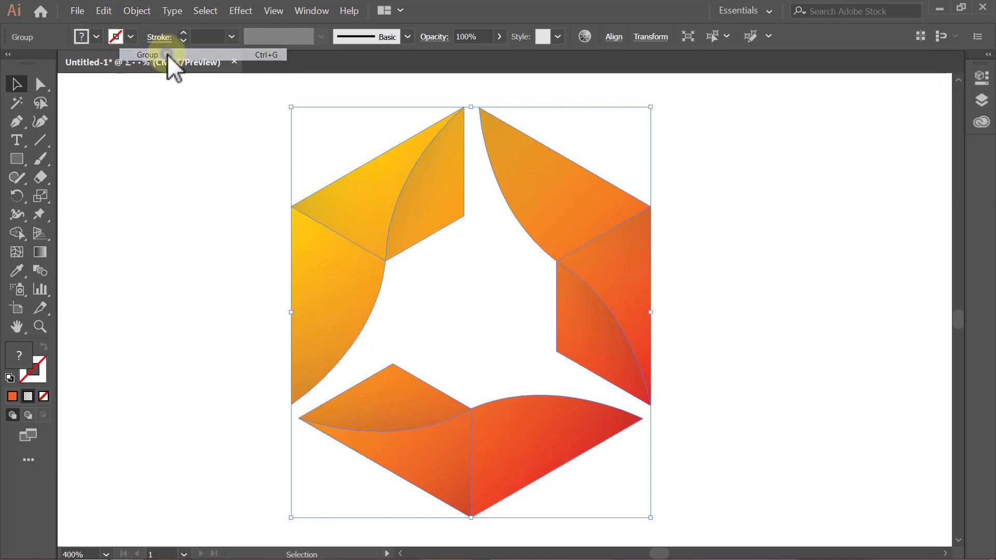
left_click(196, 123)
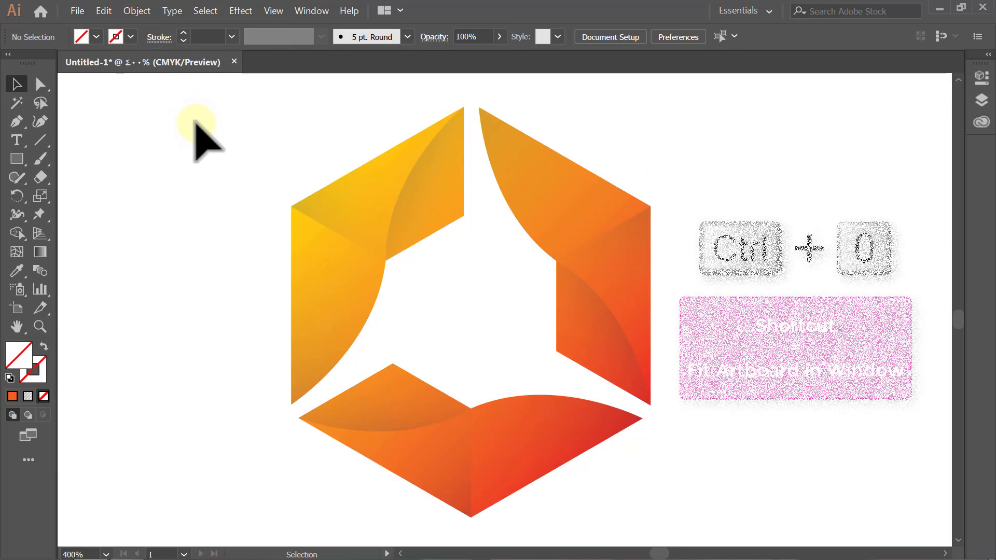
- Centre the logo group on the artboard both ways and scale it up proportionally
key("ctrl+0")
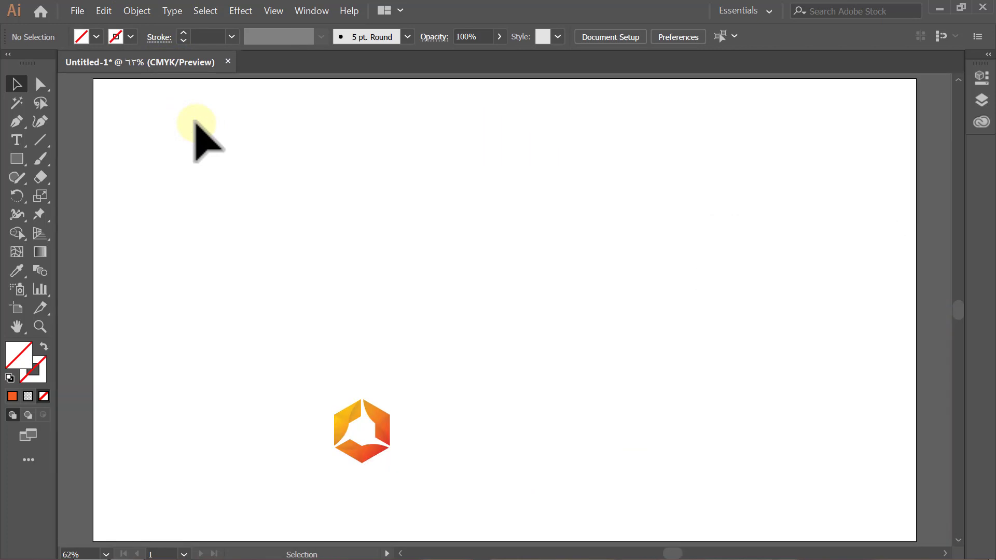
left_click(352, 408)
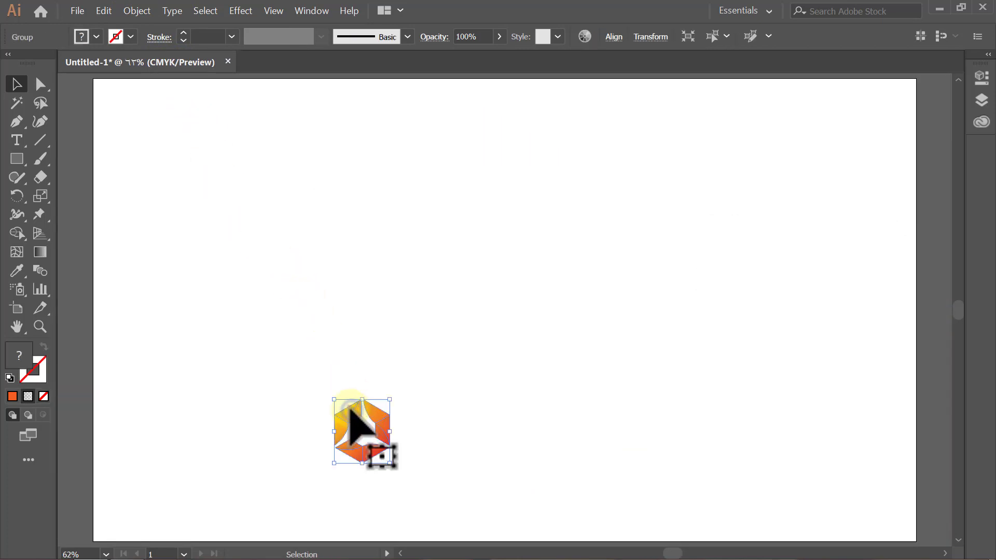
left_click(614, 38)
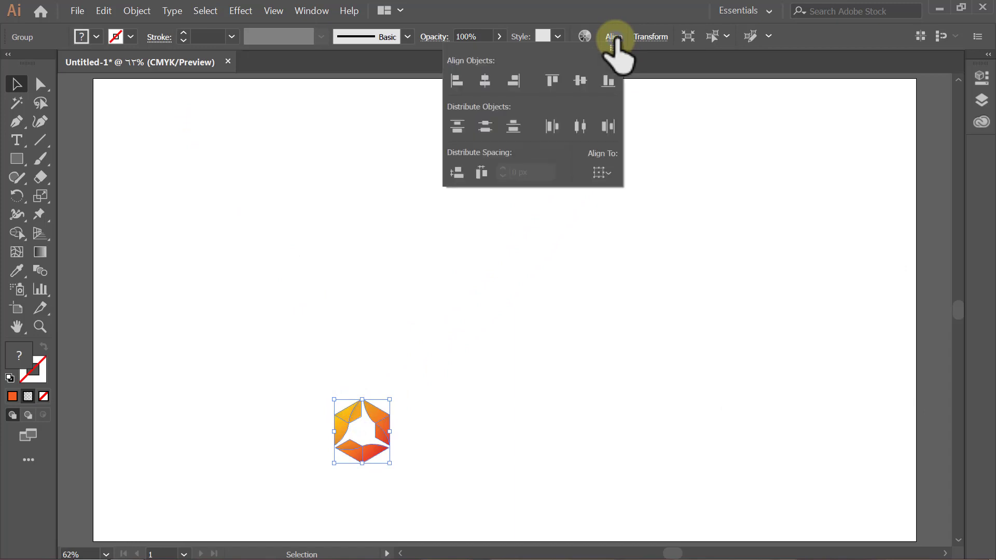
left_click(606, 173)
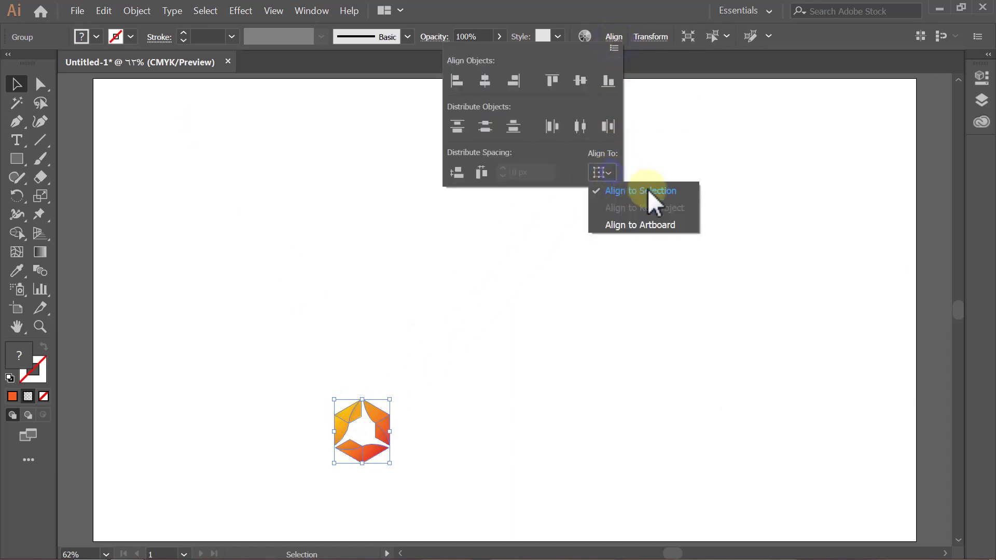
left_click(681, 227)
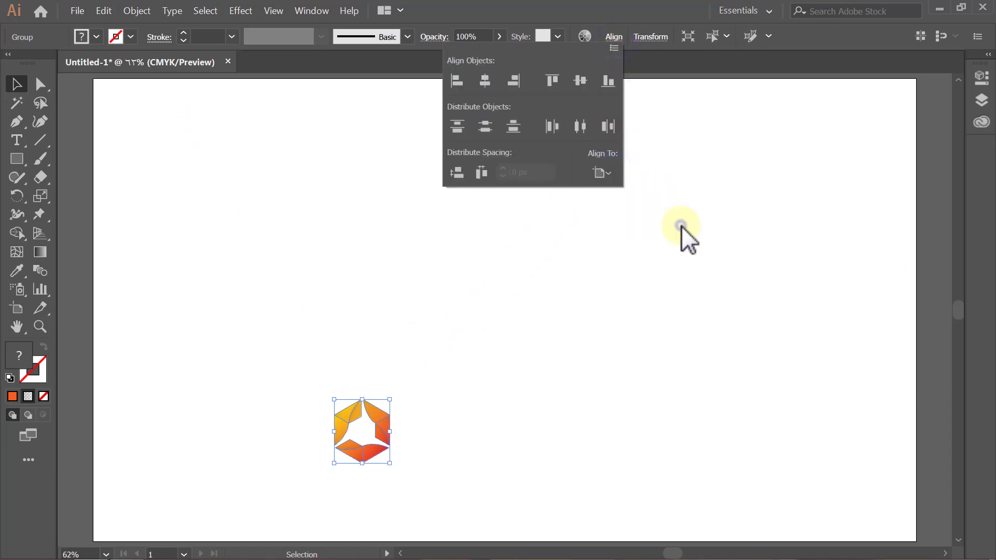
left_click(488, 83)
left_click(580, 81)
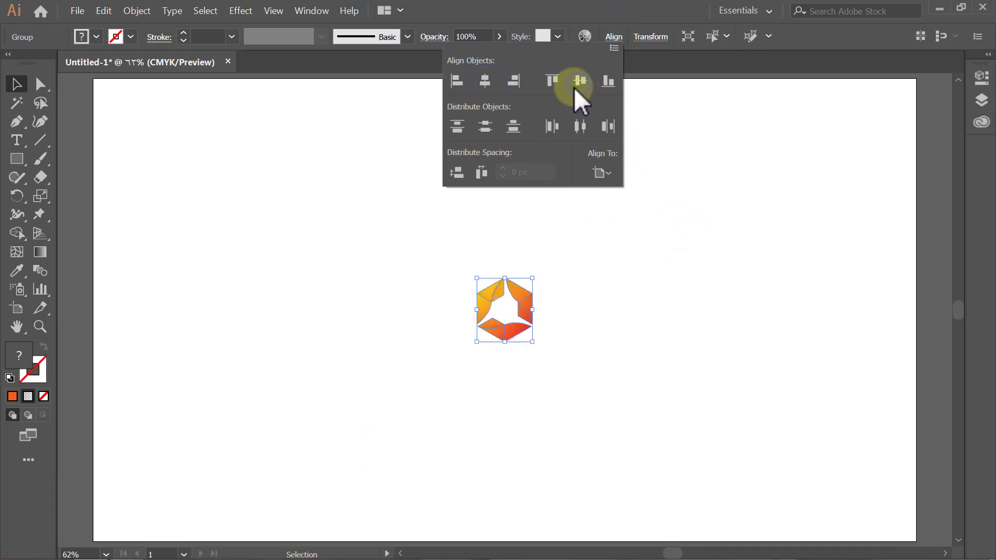
left_click(614, 36)
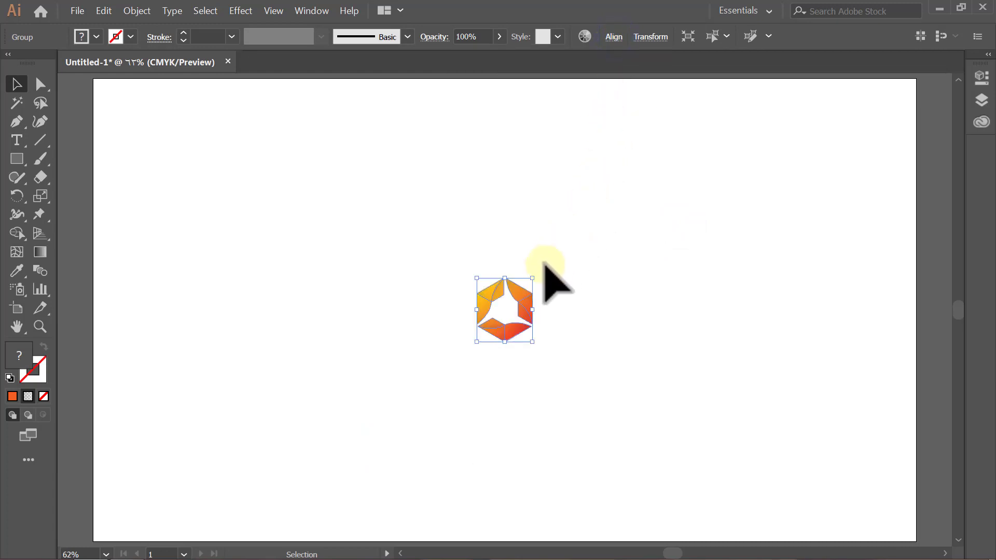
mouse_move(532, 278)
left_mouse_down()
mouse_move(605, 213)
mouse_move(687, 102)
left_mouse_up()
- Draw a 2560 × 1440 px rectangle with a taupe fill
left_click(723, 148)
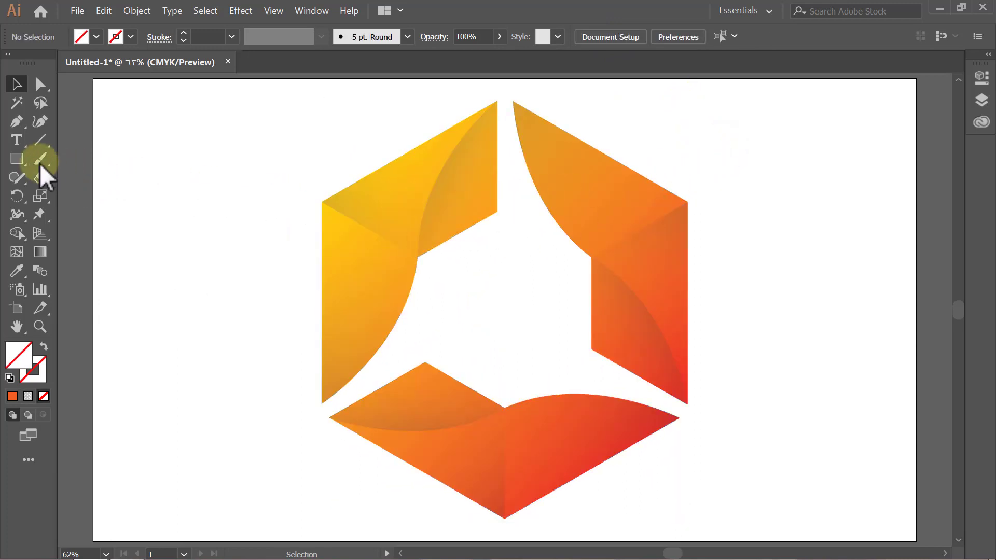
left_click(20, 161)
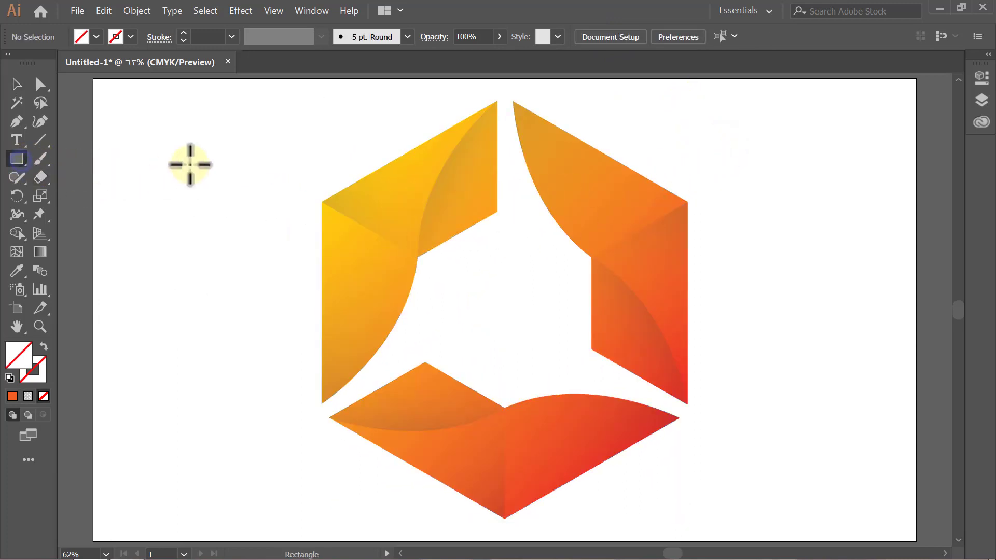
left_click(97, 35)
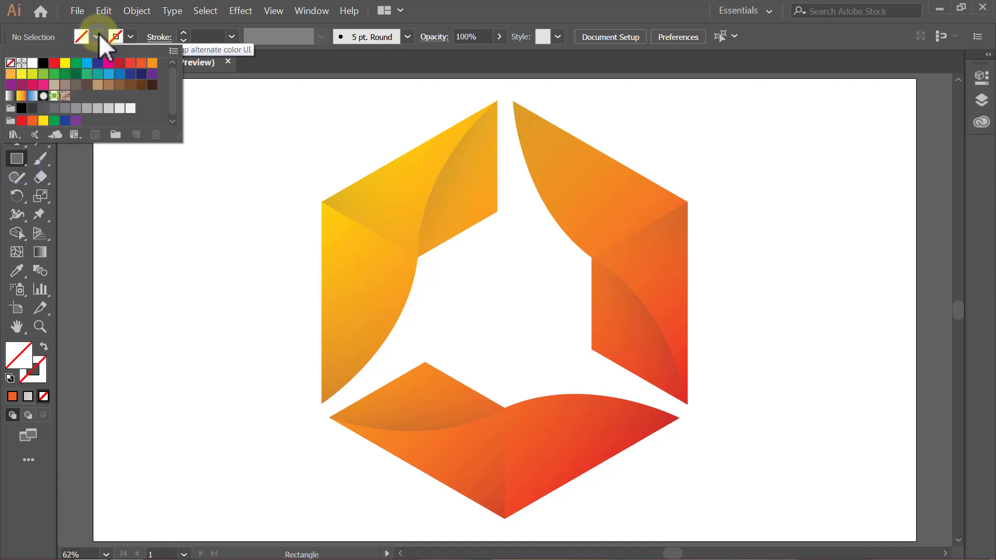
left_click(65, 85)
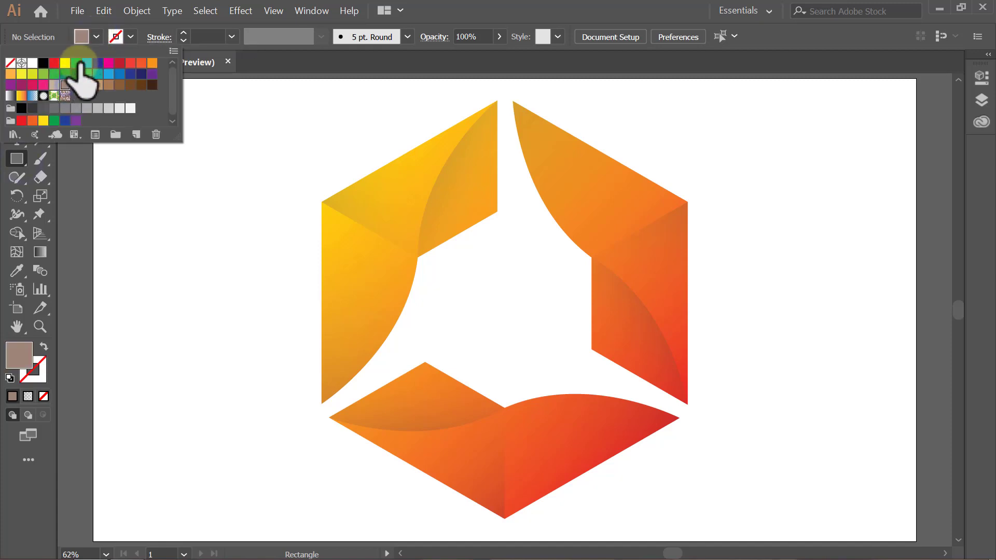
left_click(95, 36)
left_click(194, 166)
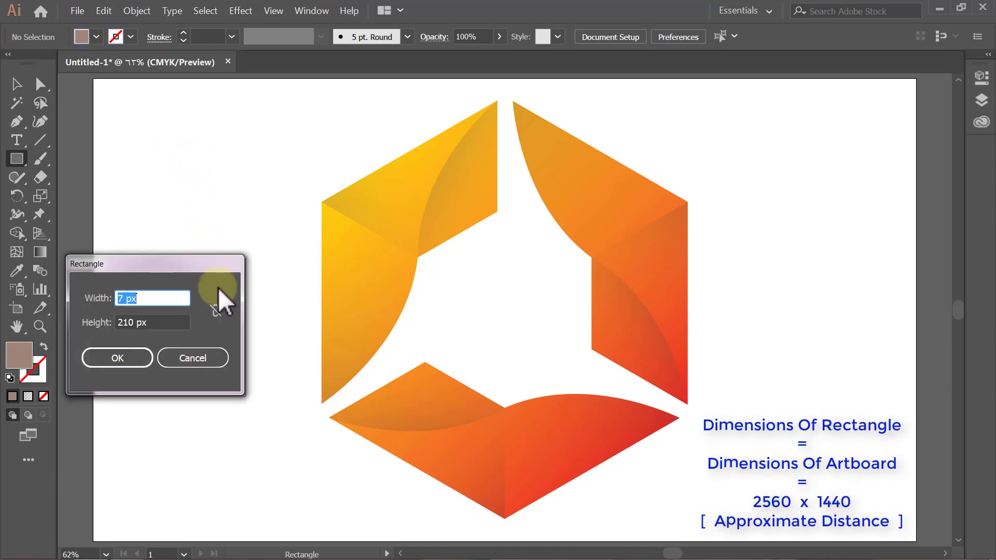
type("2560")
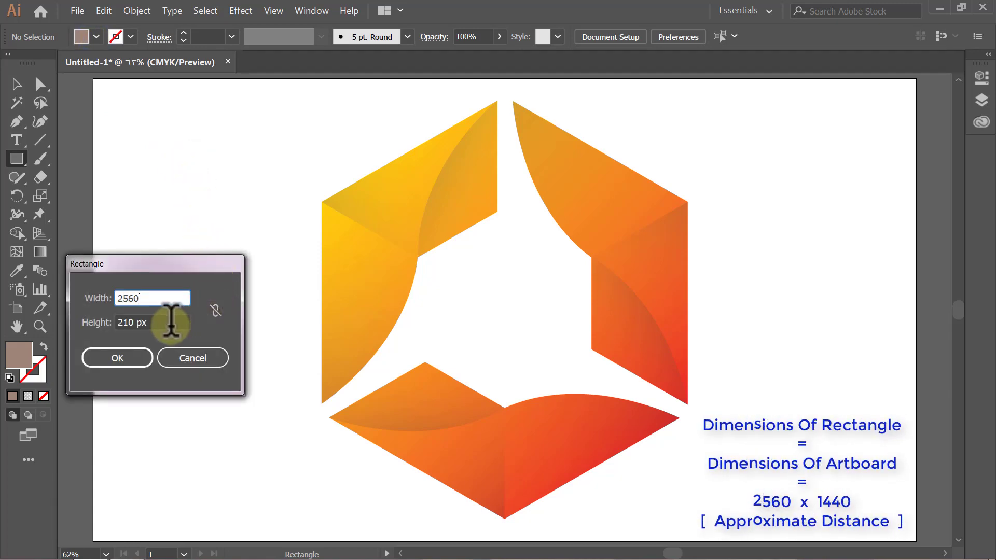
key("Tab")
type("144")
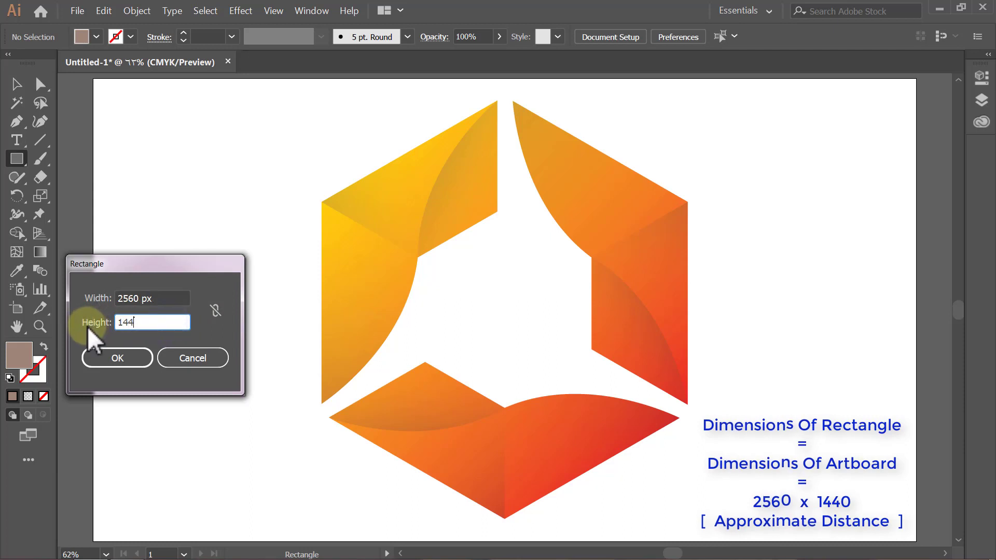
type("0")
left_click(110, 356)
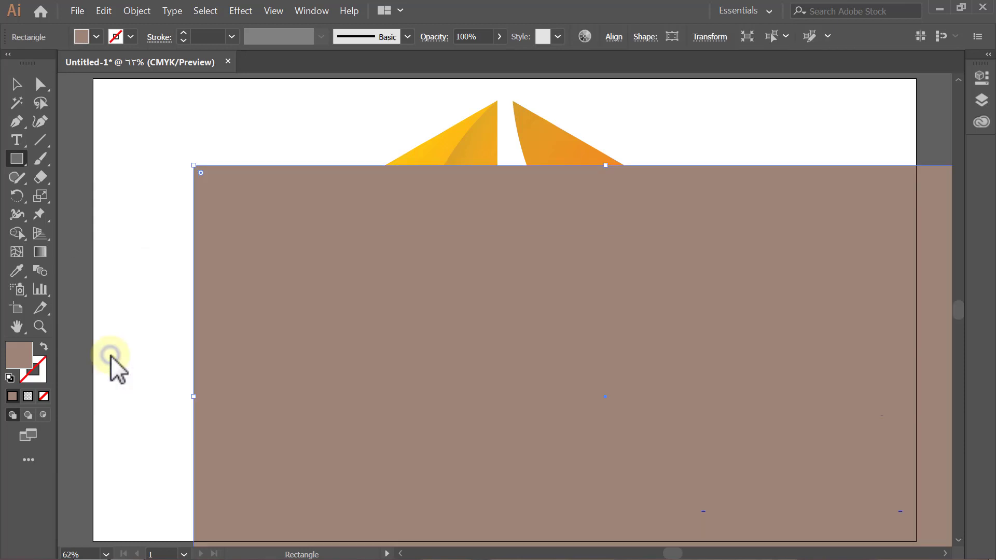
- Centre the rectangle horizontally and vertically on the artboard
key("v")
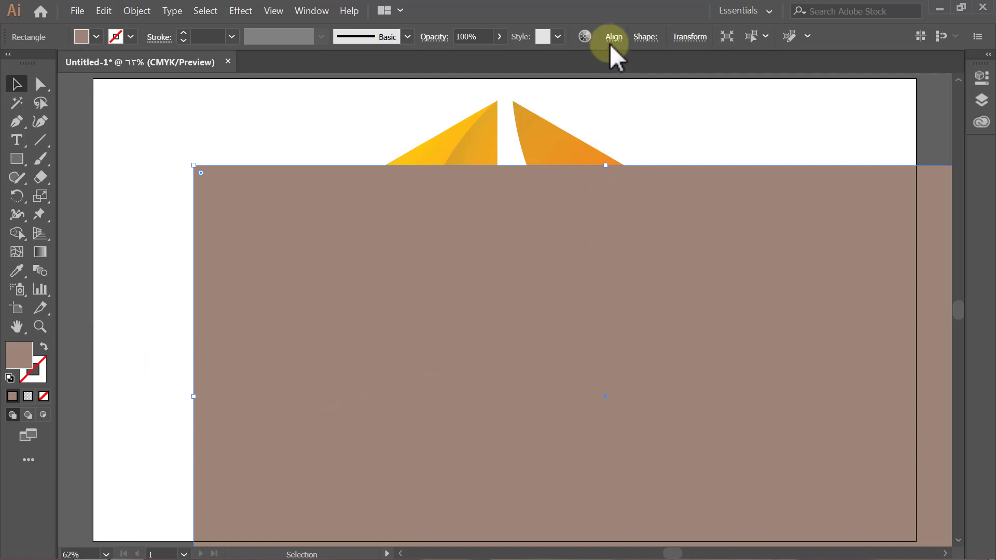
left_click(613, 37)
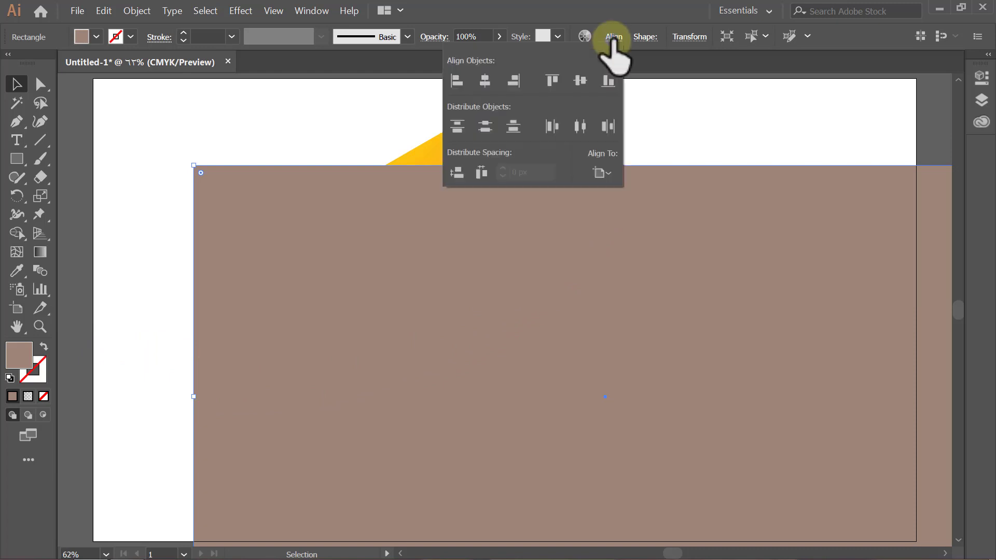
left_click(487, 81)
left_click(580, 81)
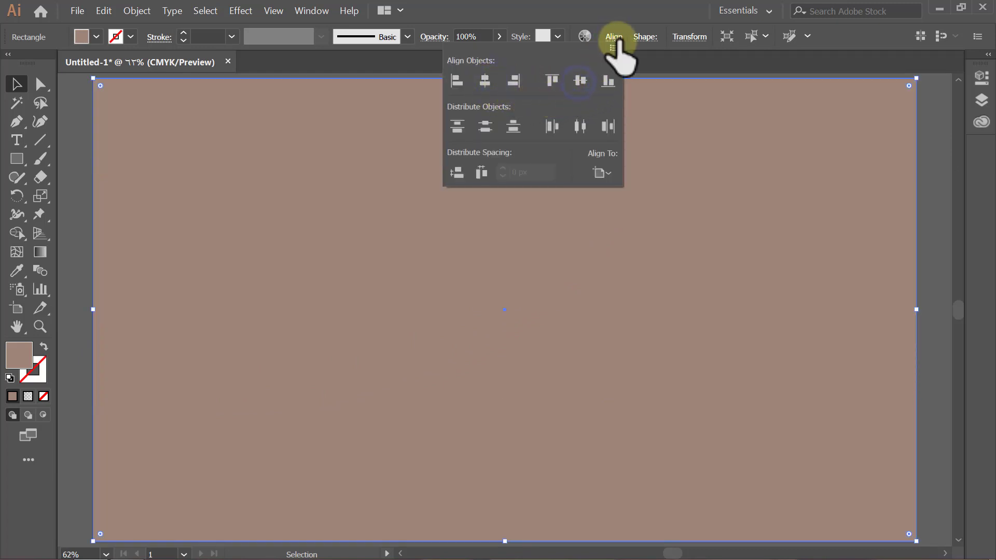
left_click(614, 36)
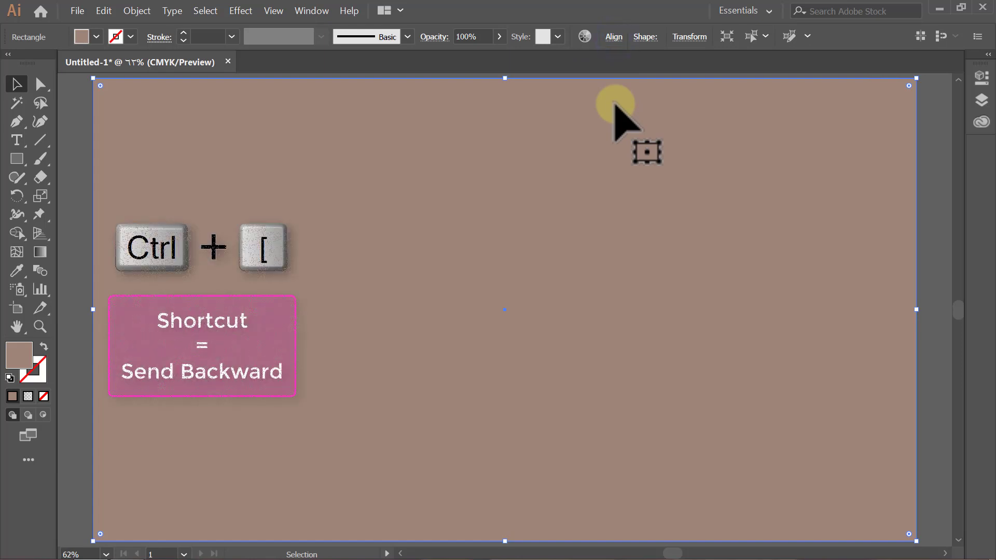
- Send the background rectangle behind the logo and give it a radial gradient fill
key("ctrl+bracketleft")
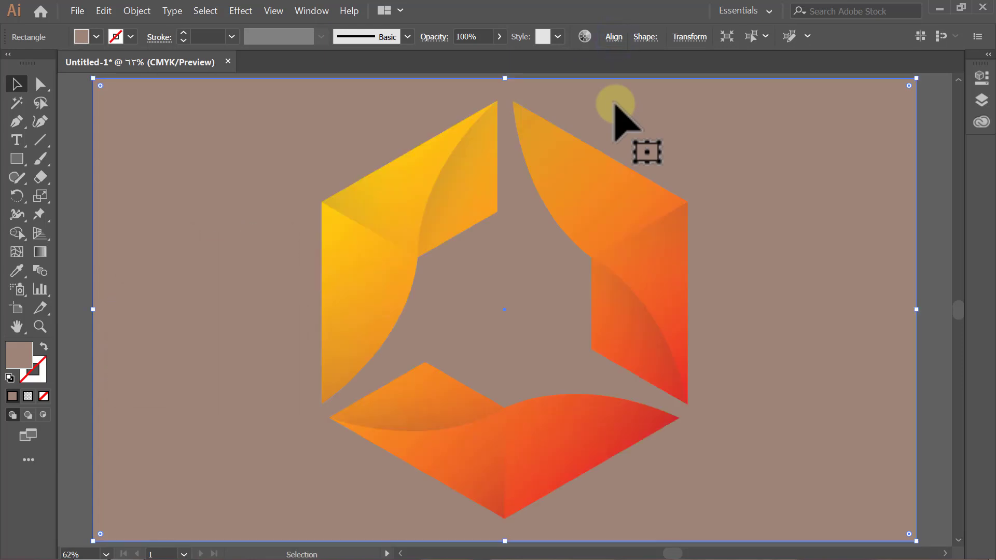
double_click(42, 256)
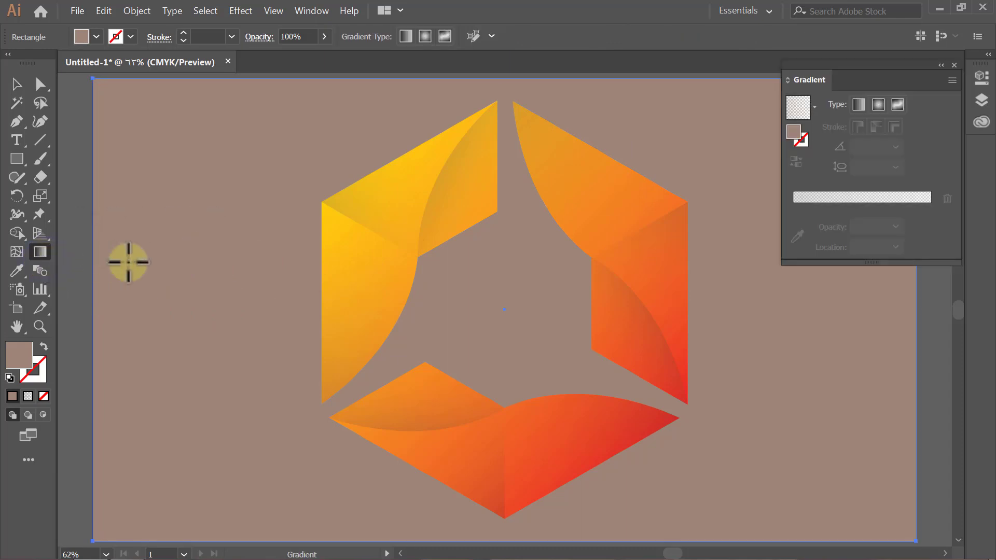
left_click(879, 104)
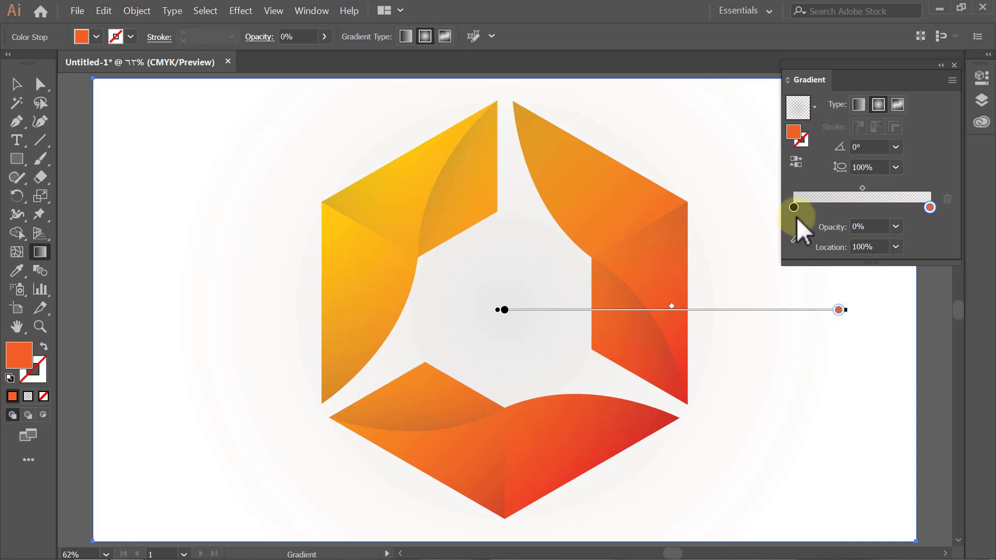
- Set both the left and right gradient stops to 100% opacity
left_click(794, 208)
left_click(895, 227)
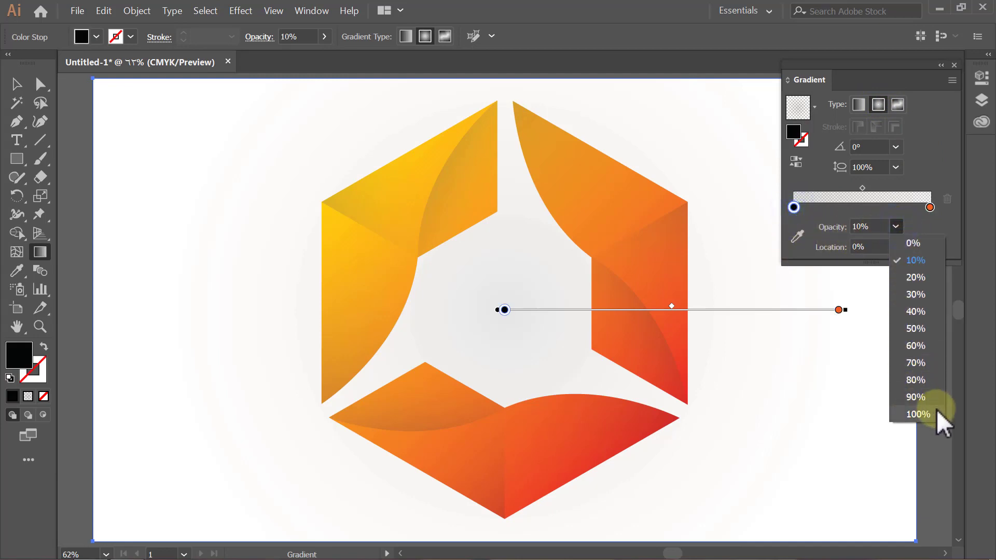
left_click(918, 413)
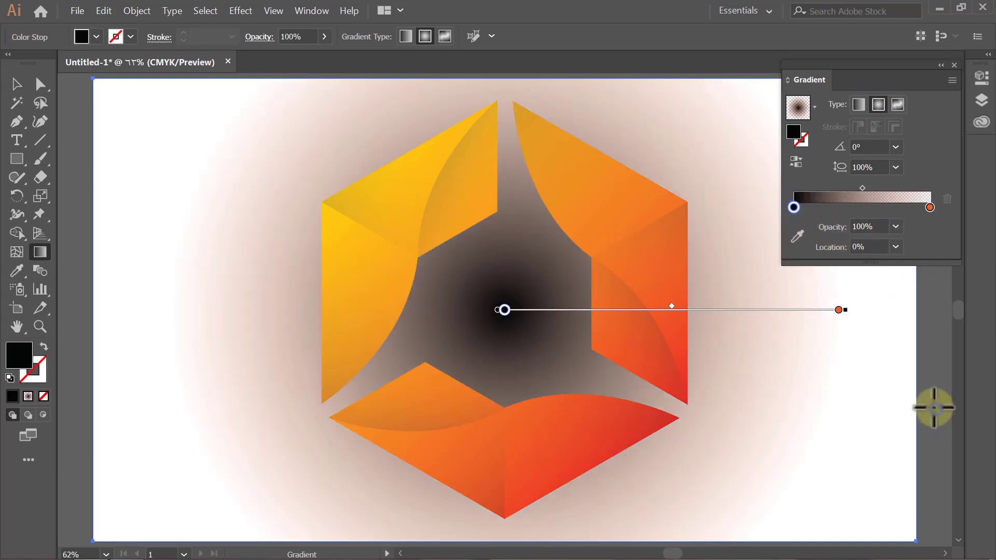
left_click(931, 208)
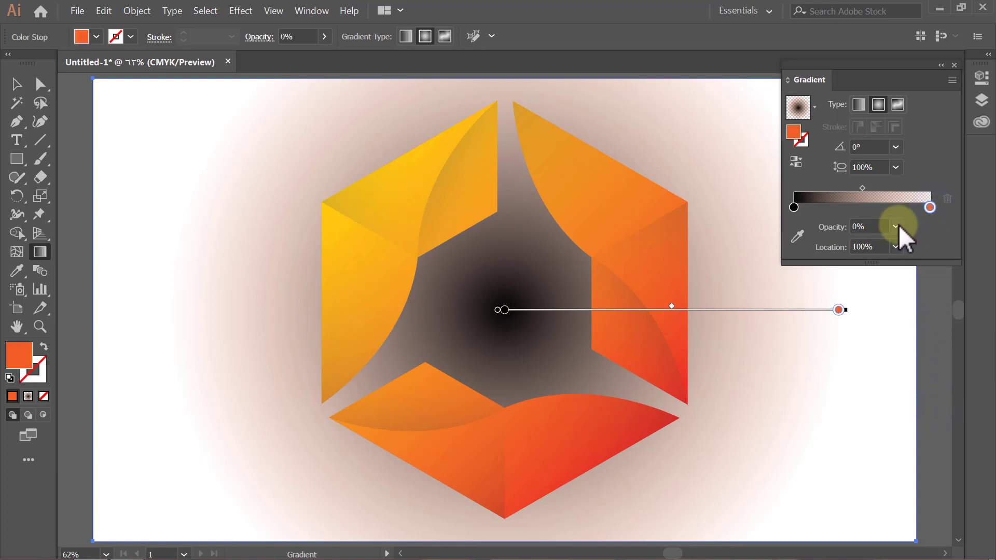
left_click(896, 227)
left_click(932, 412)
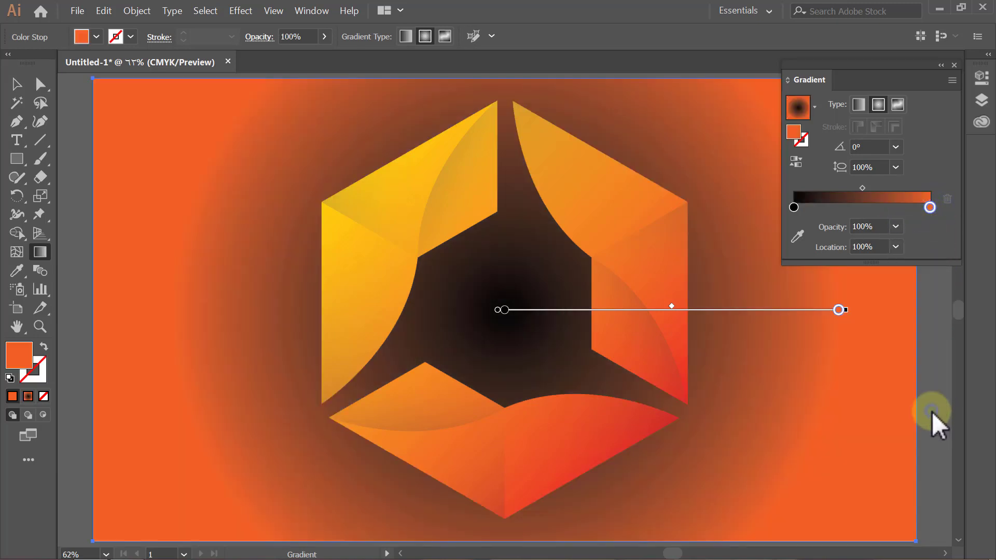
- Make the centre gradient stop white
double_click(793, 207)
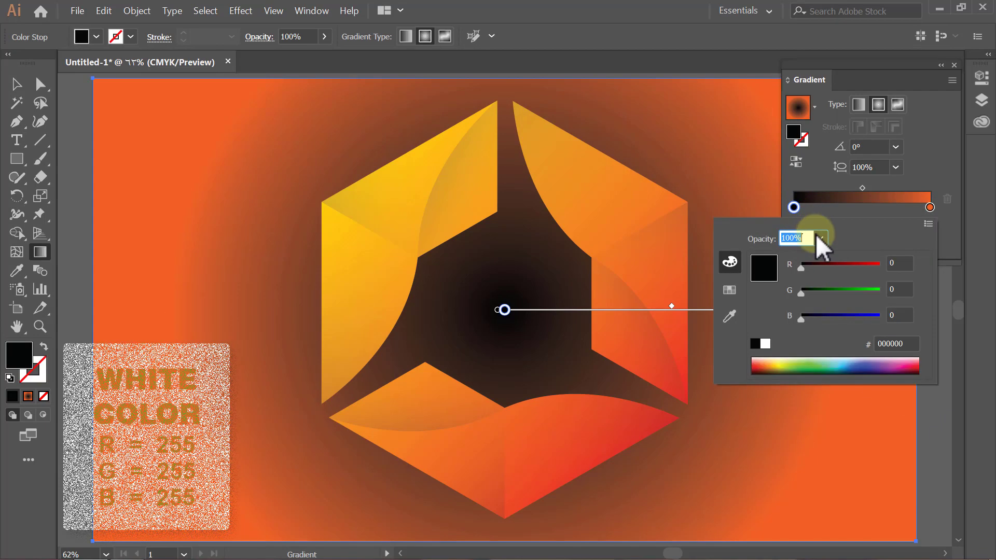
left_click(765, 344)
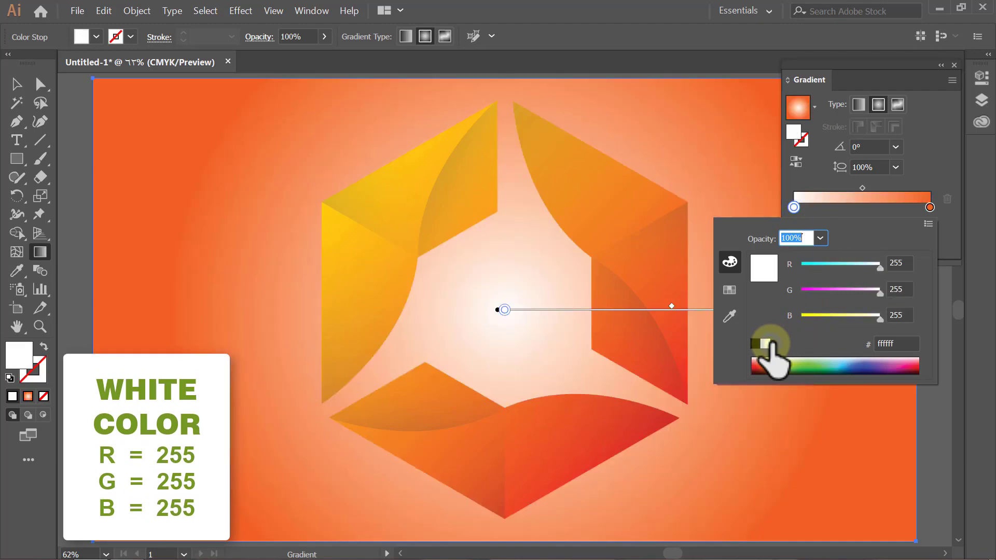
left_click(941, 262)
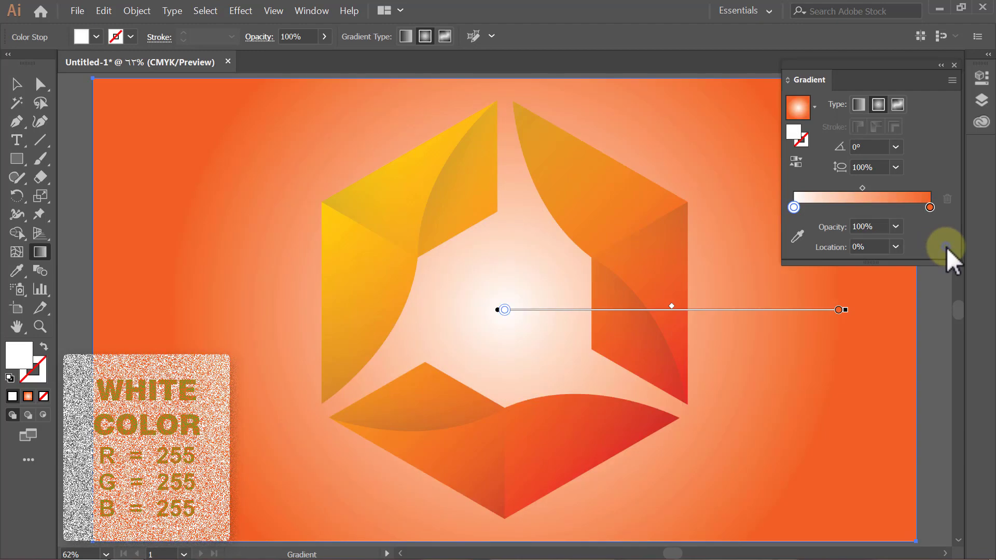
- Set the outer gradient stop to pale cream, RGB 248, 248, 222
double_click(929, 208)
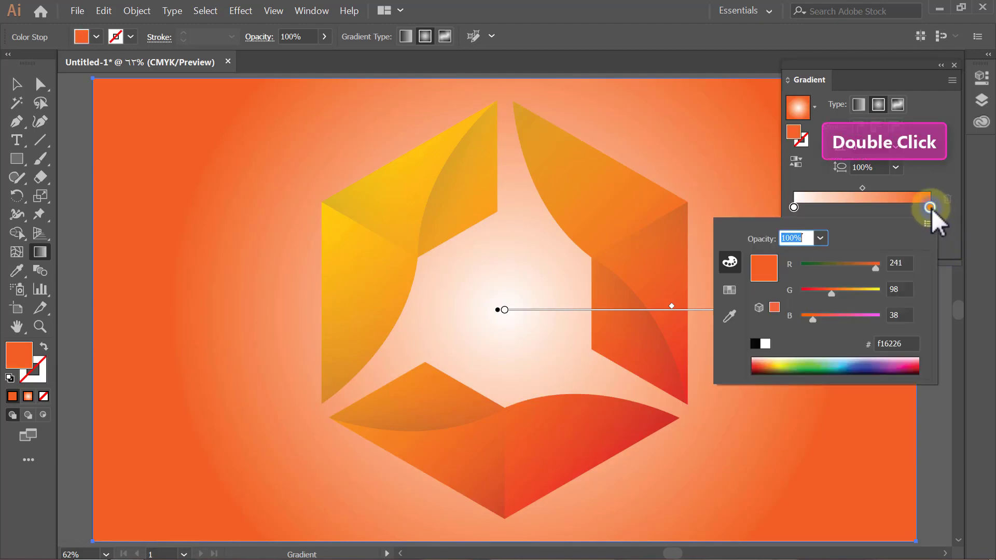
left_click(905, 263)
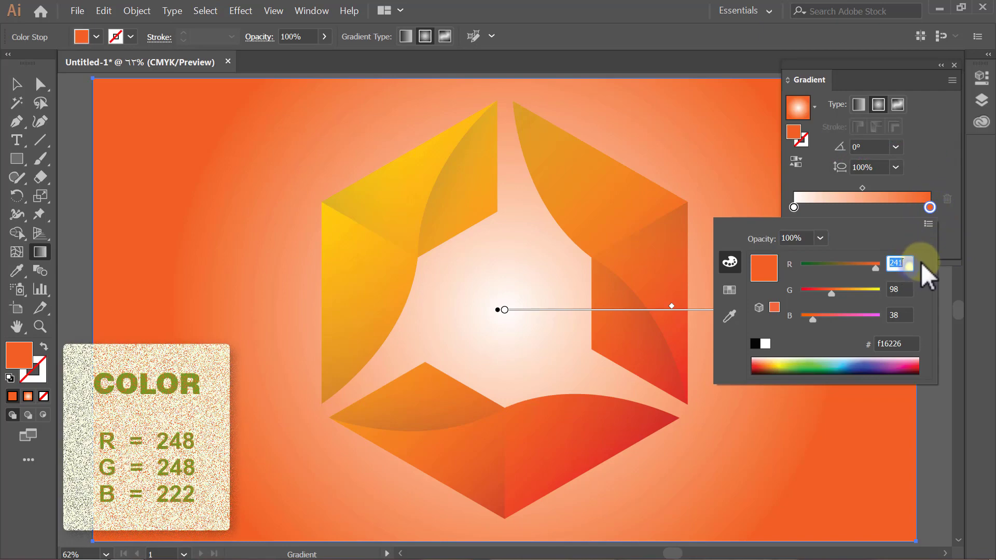
type("248")
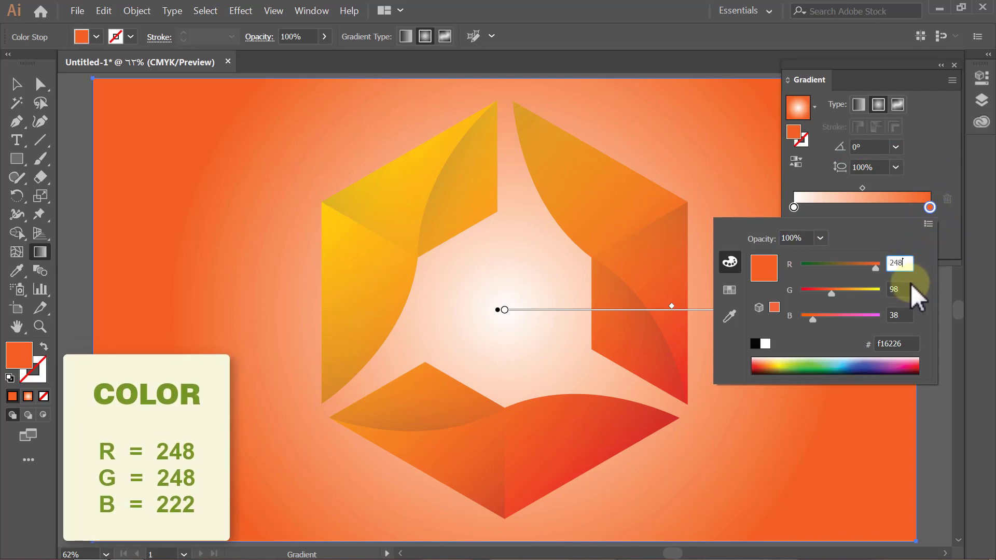
left_click(905, 288)
type("248")
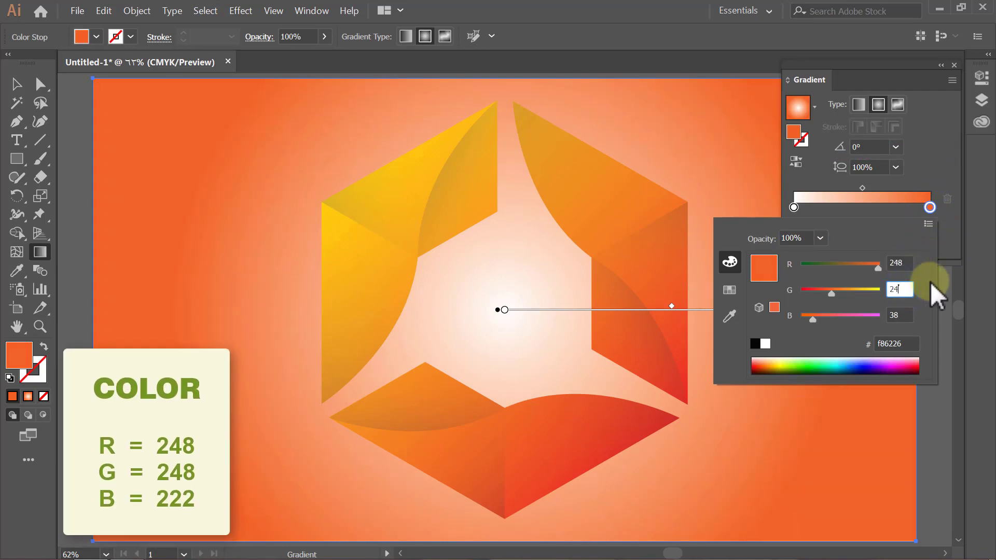
left_click(911, 315)
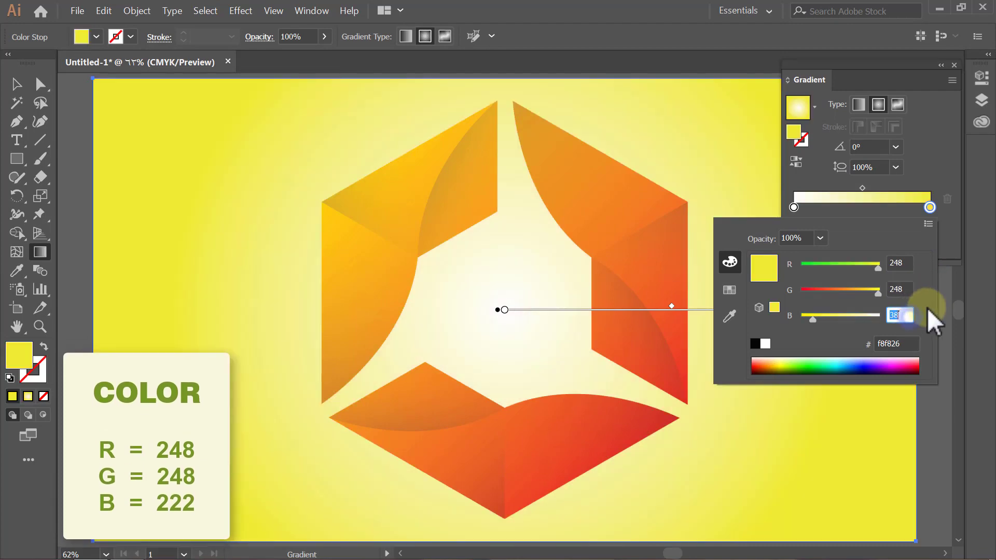
type("222")
key("Return")
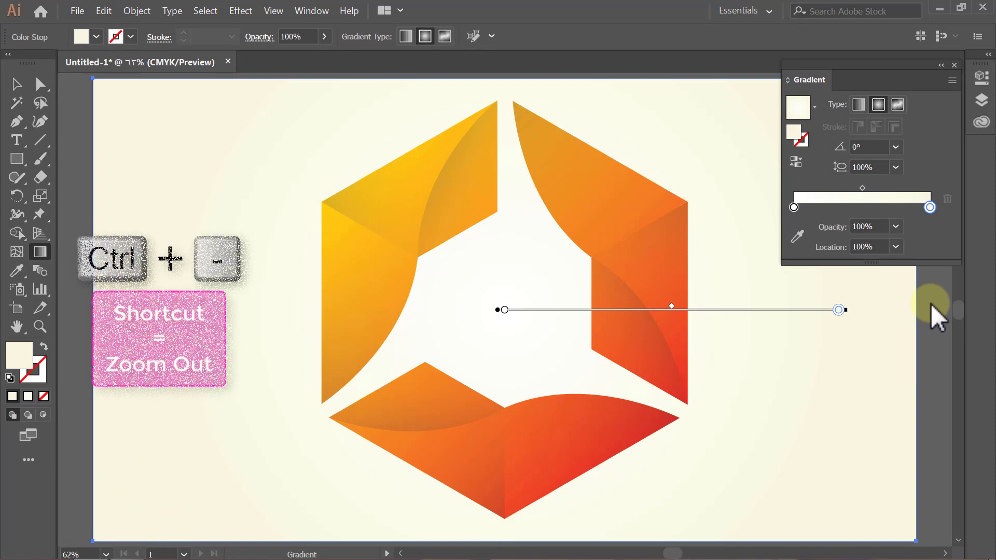
- Zoom out and stretch the radial gradient's end stop past the artboard edges
key("ctrl+minus")
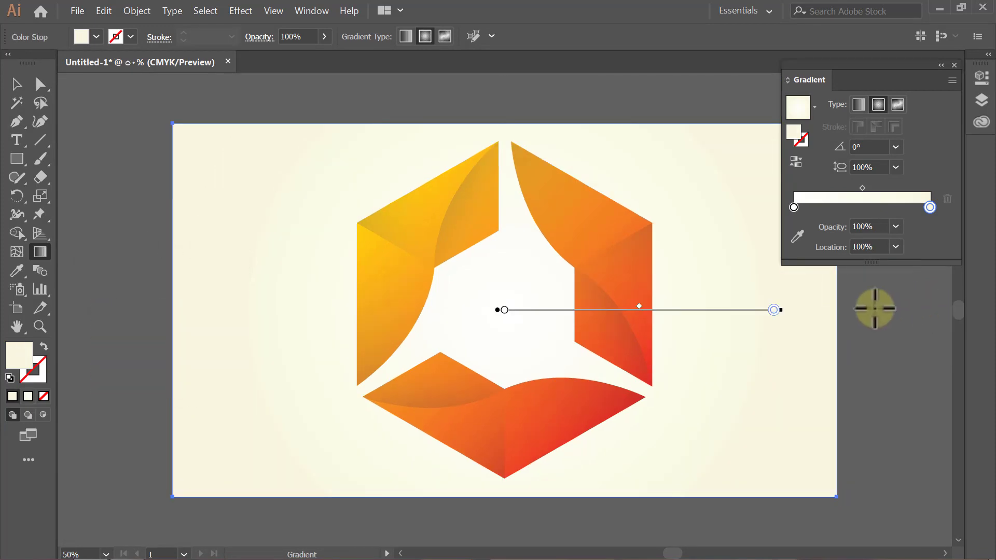
left_click_drag(774, 310, 894, 310)
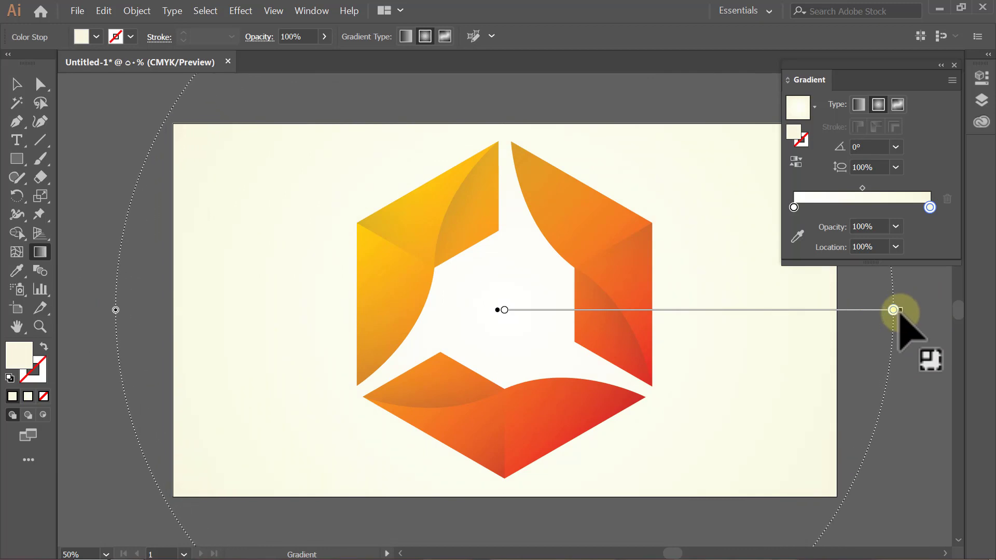
key("v")
- Deselect the background, close the Gradient panel and fit the artboard in the window
left_click(918, 341)
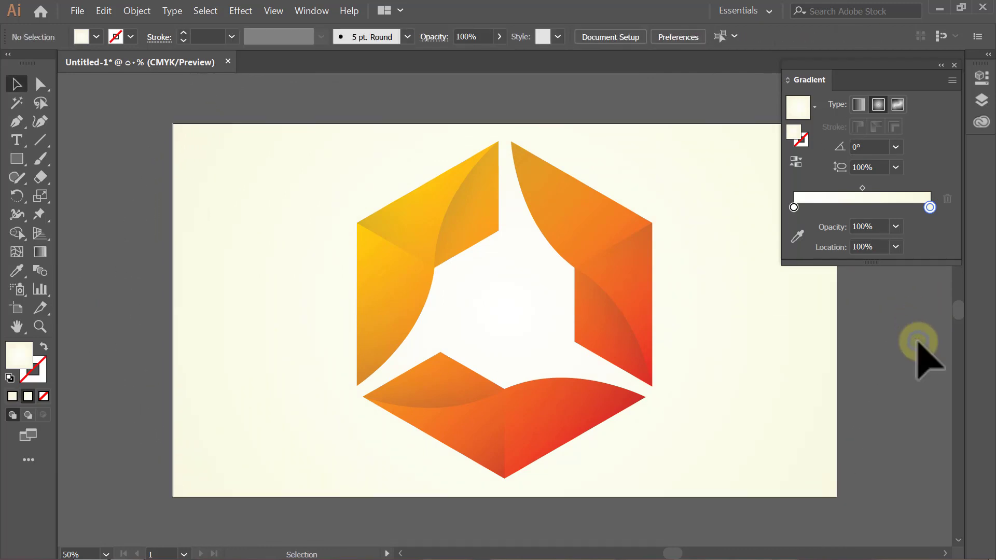
left_click(954, 65)
key("ctrl+0")
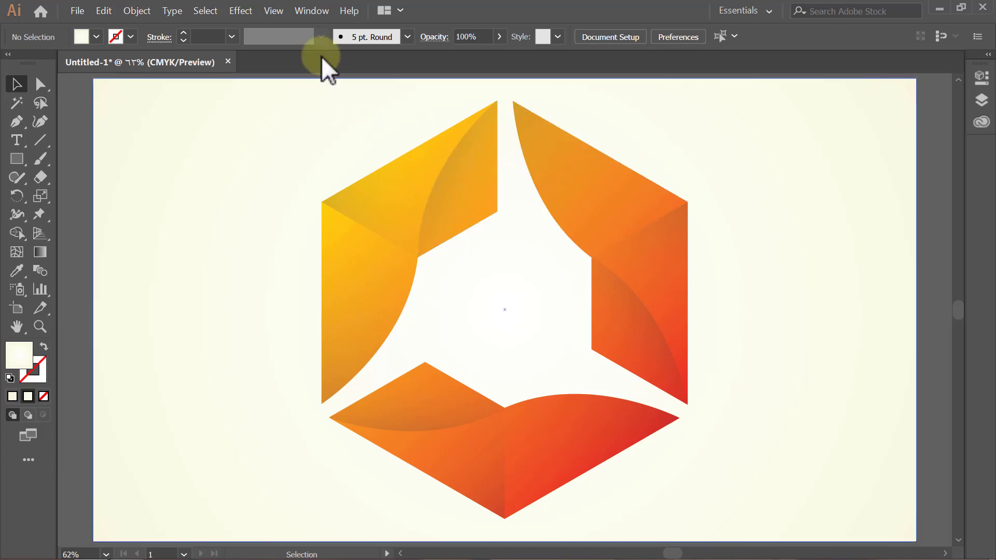
left_click(275, 10)
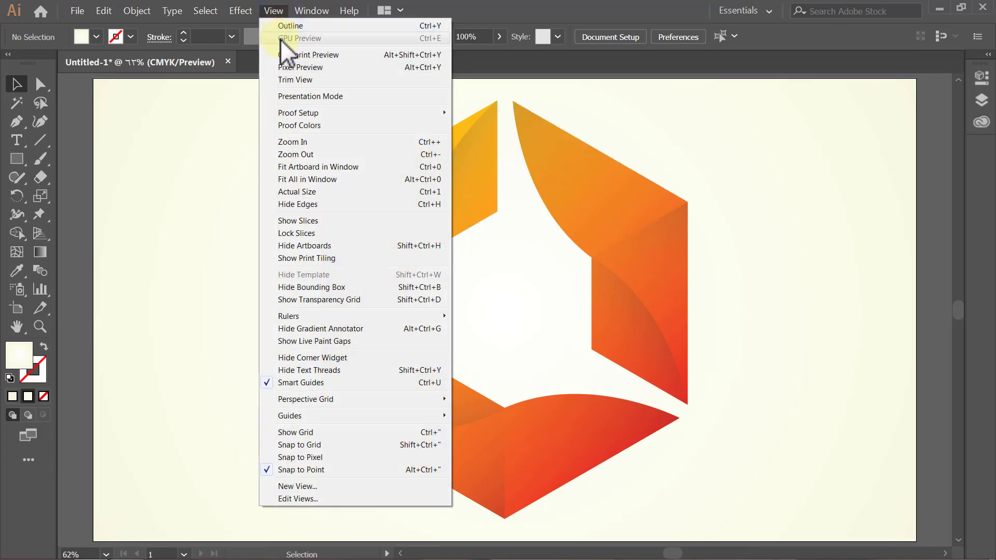
- Switch to View > Presentation Mode to show the hexagon logo full-screen
left_click(366, 97)
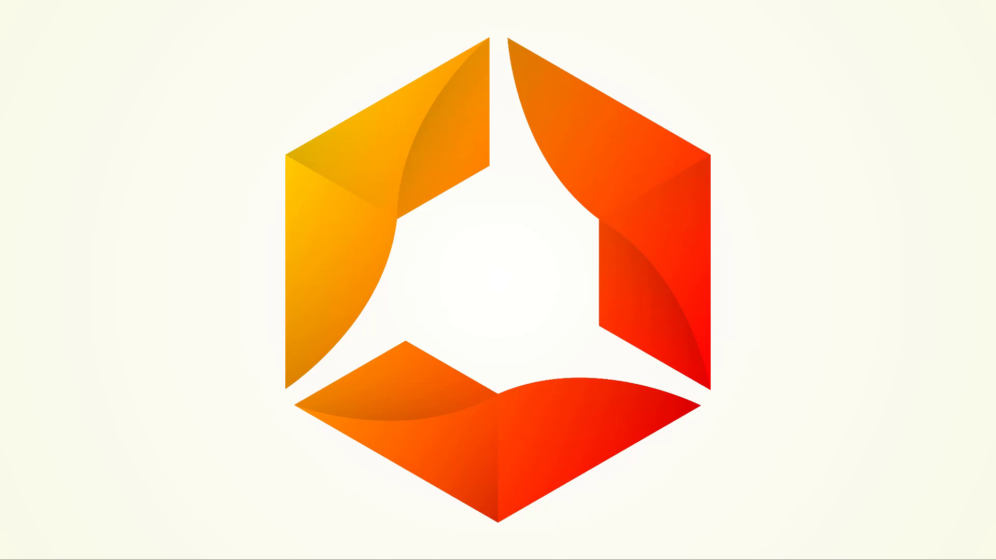